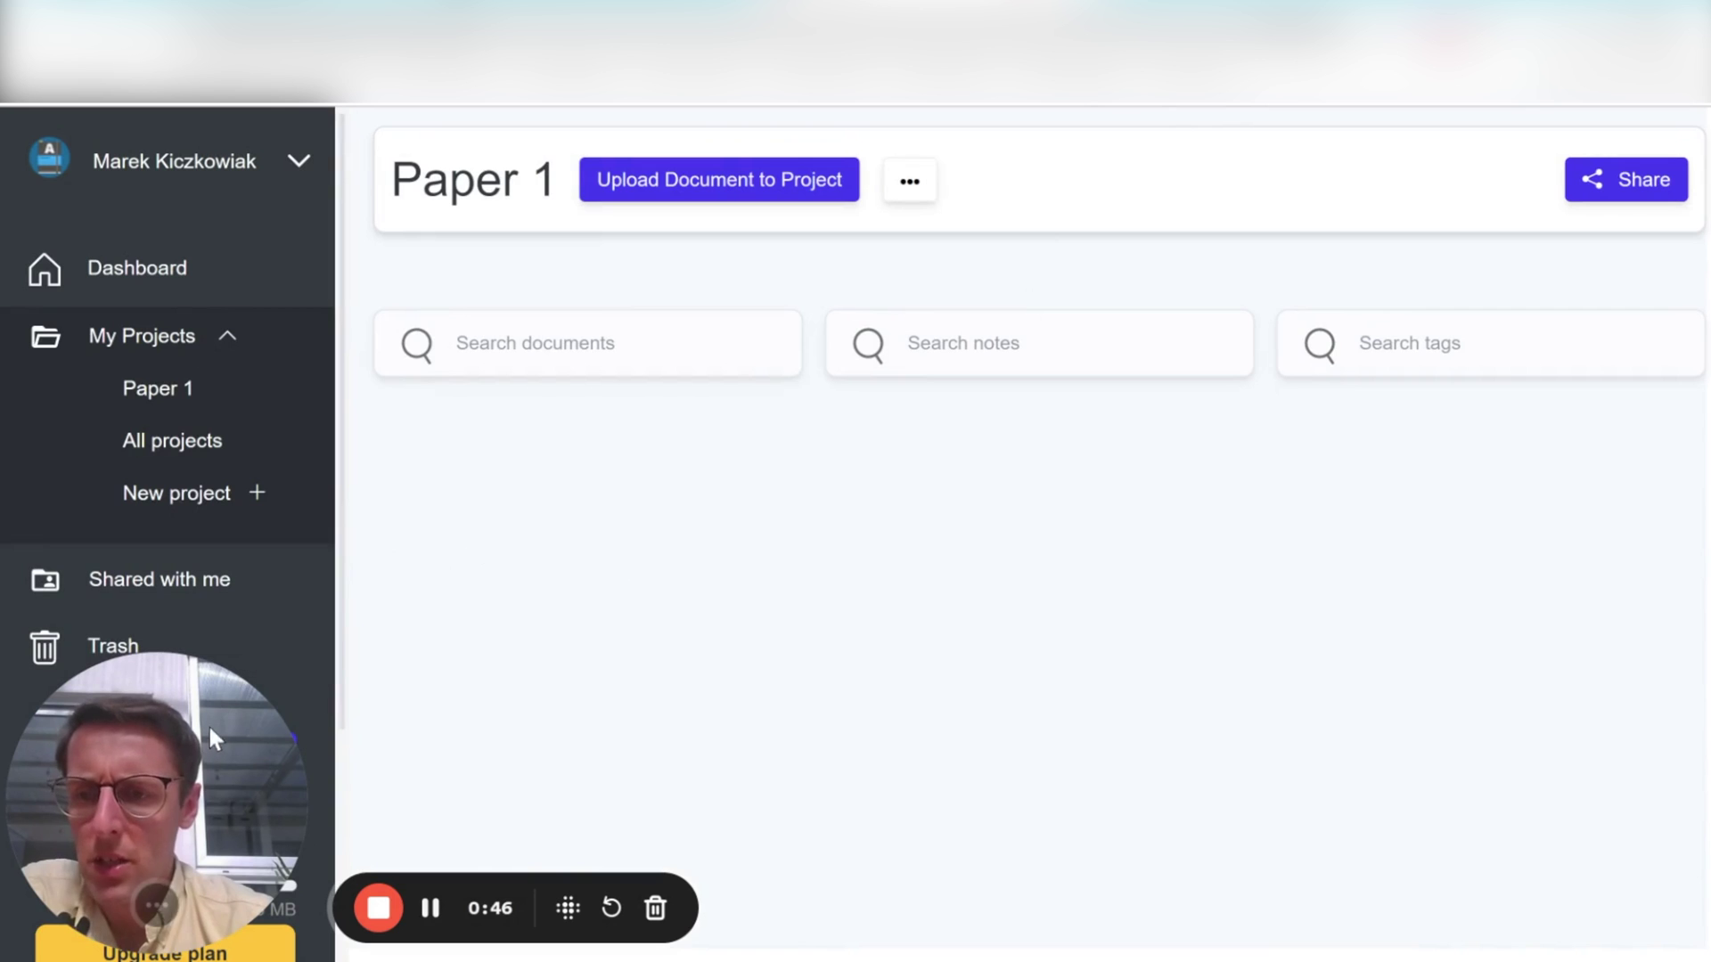
mouse_move(200, 734)
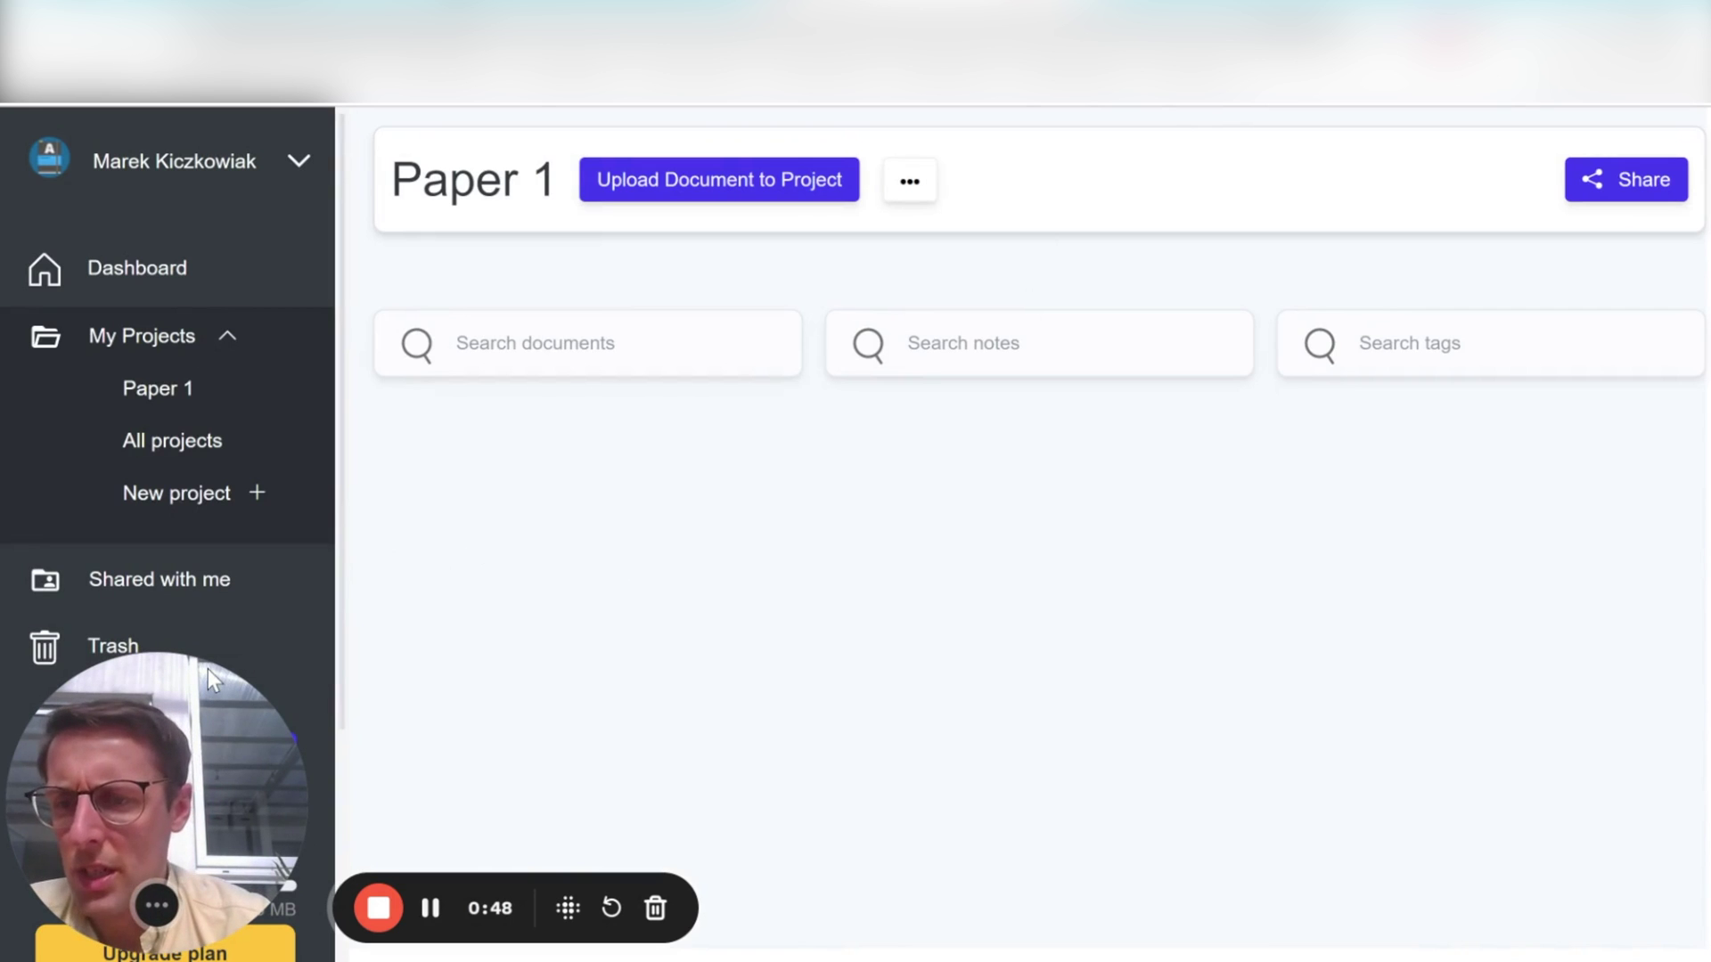
left_click_drag(203, 693, 1156, 643)
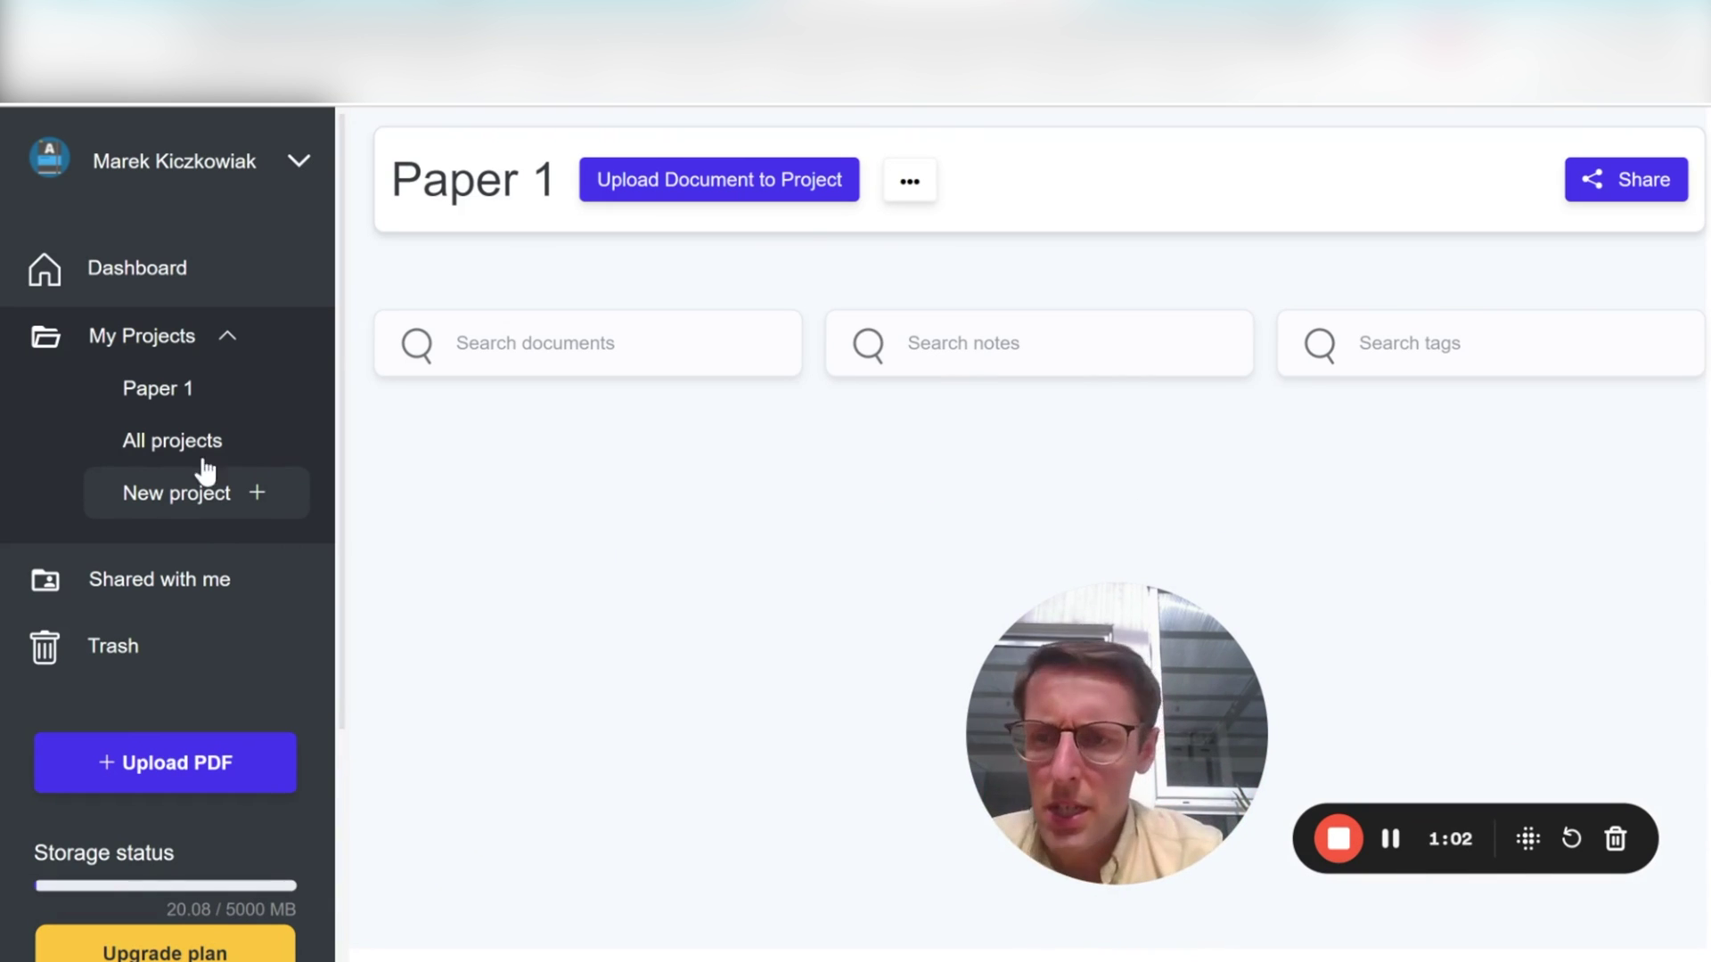
Step: Bring up the naming dialog for a new project and dismiss it without creating a project
left_click(201, 504)
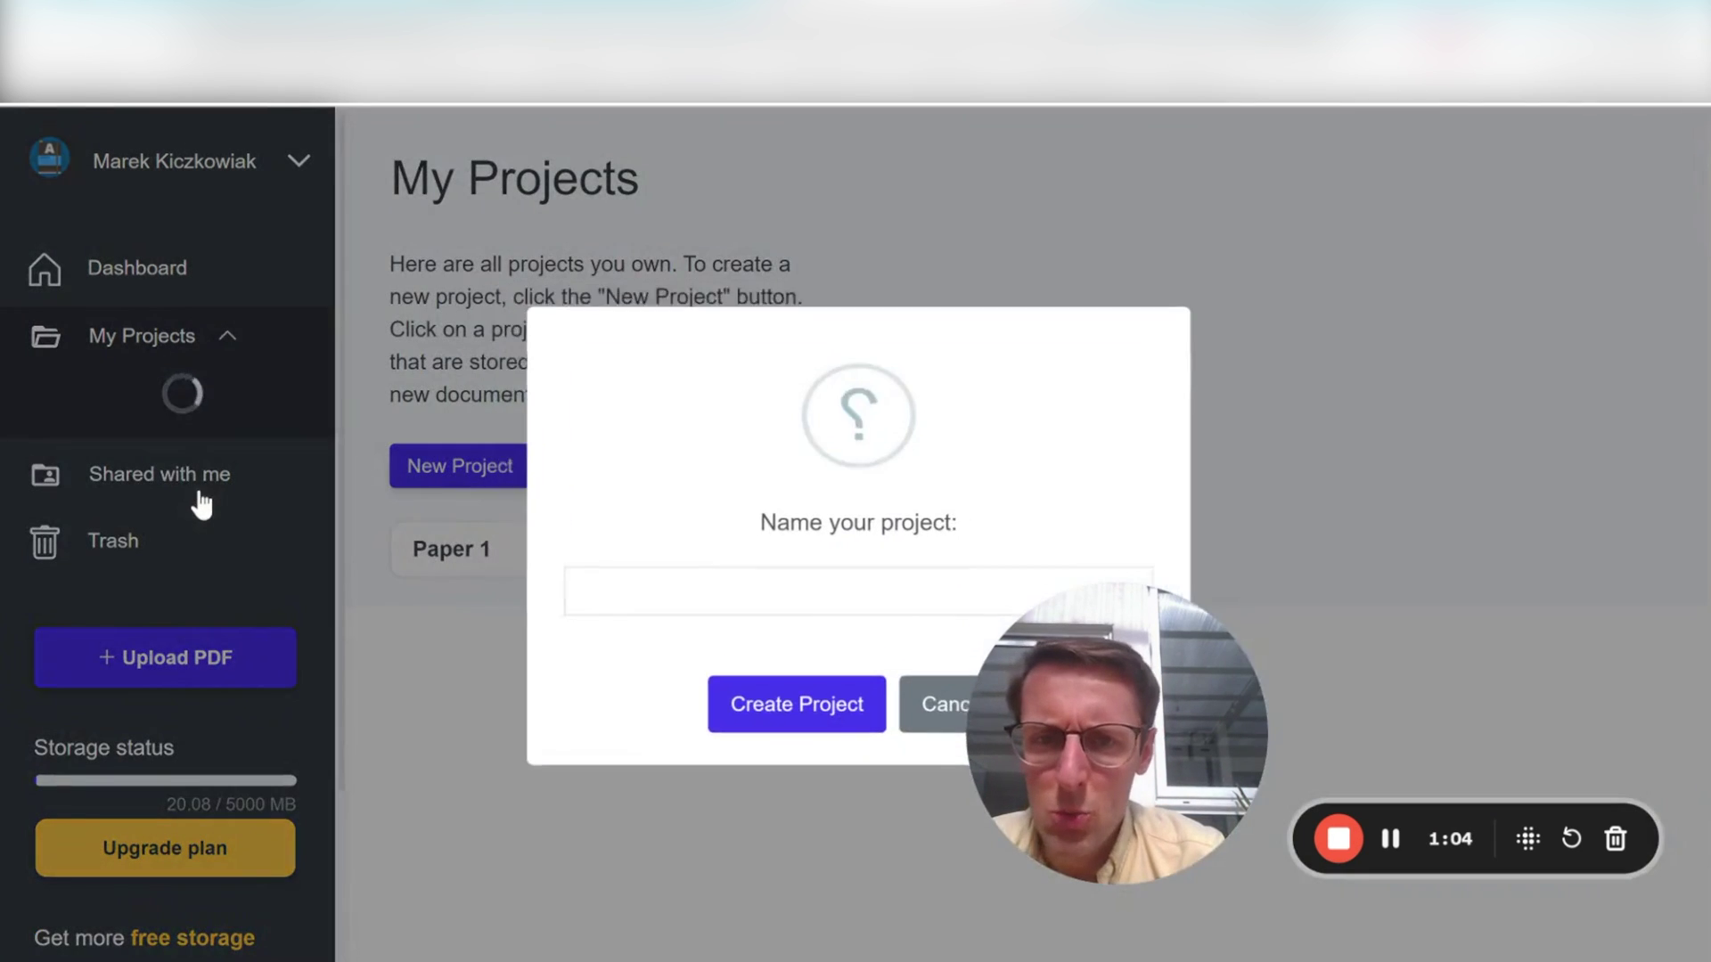
left_click(930, 723)
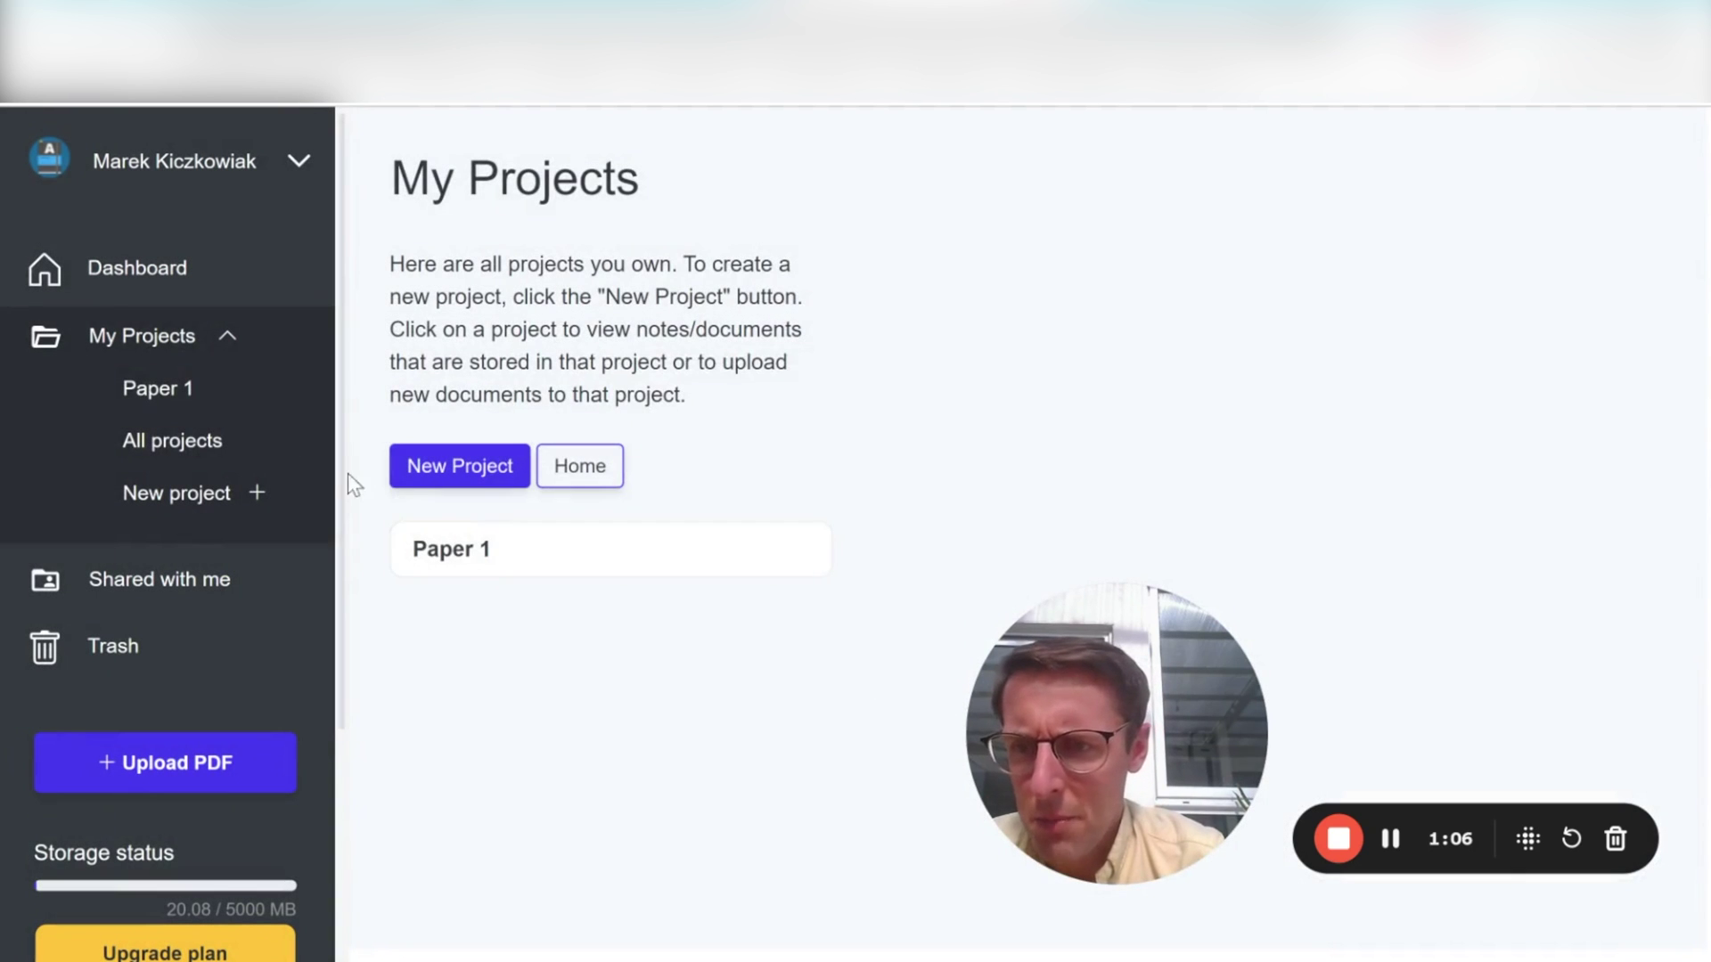
Step: Open the Paper 1 project and look at its sharing dialog and the document upload dialog, cancelling both
left_click(237, 397)
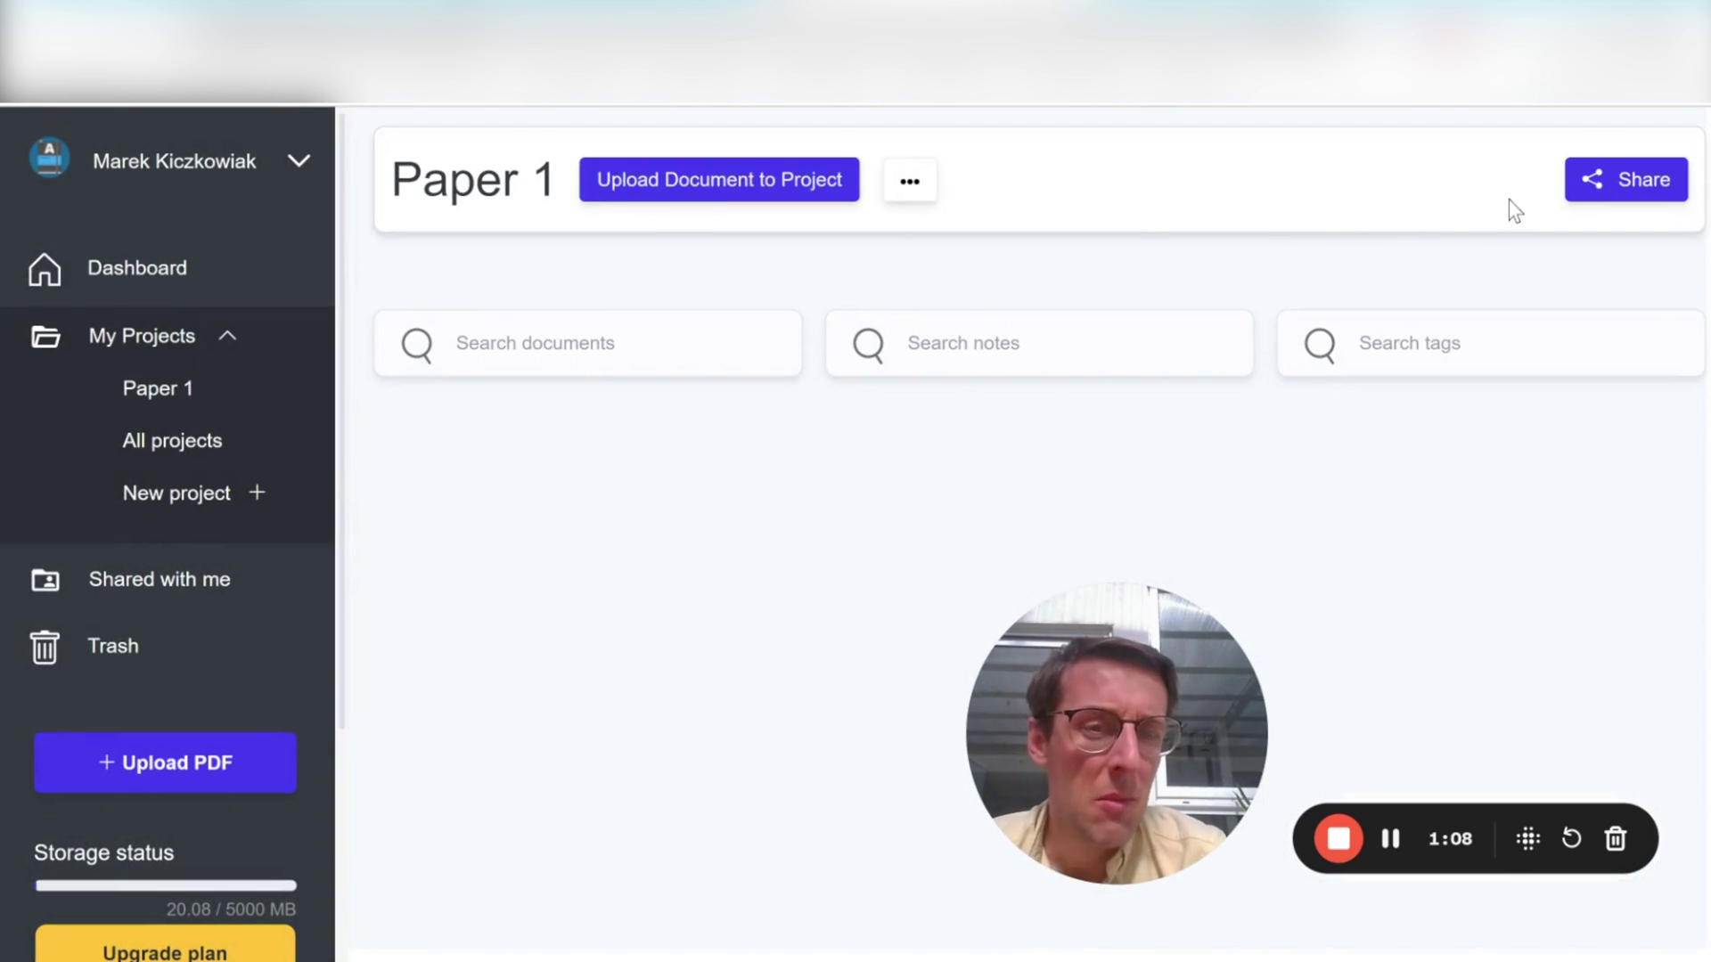
left_click(1604, 179)
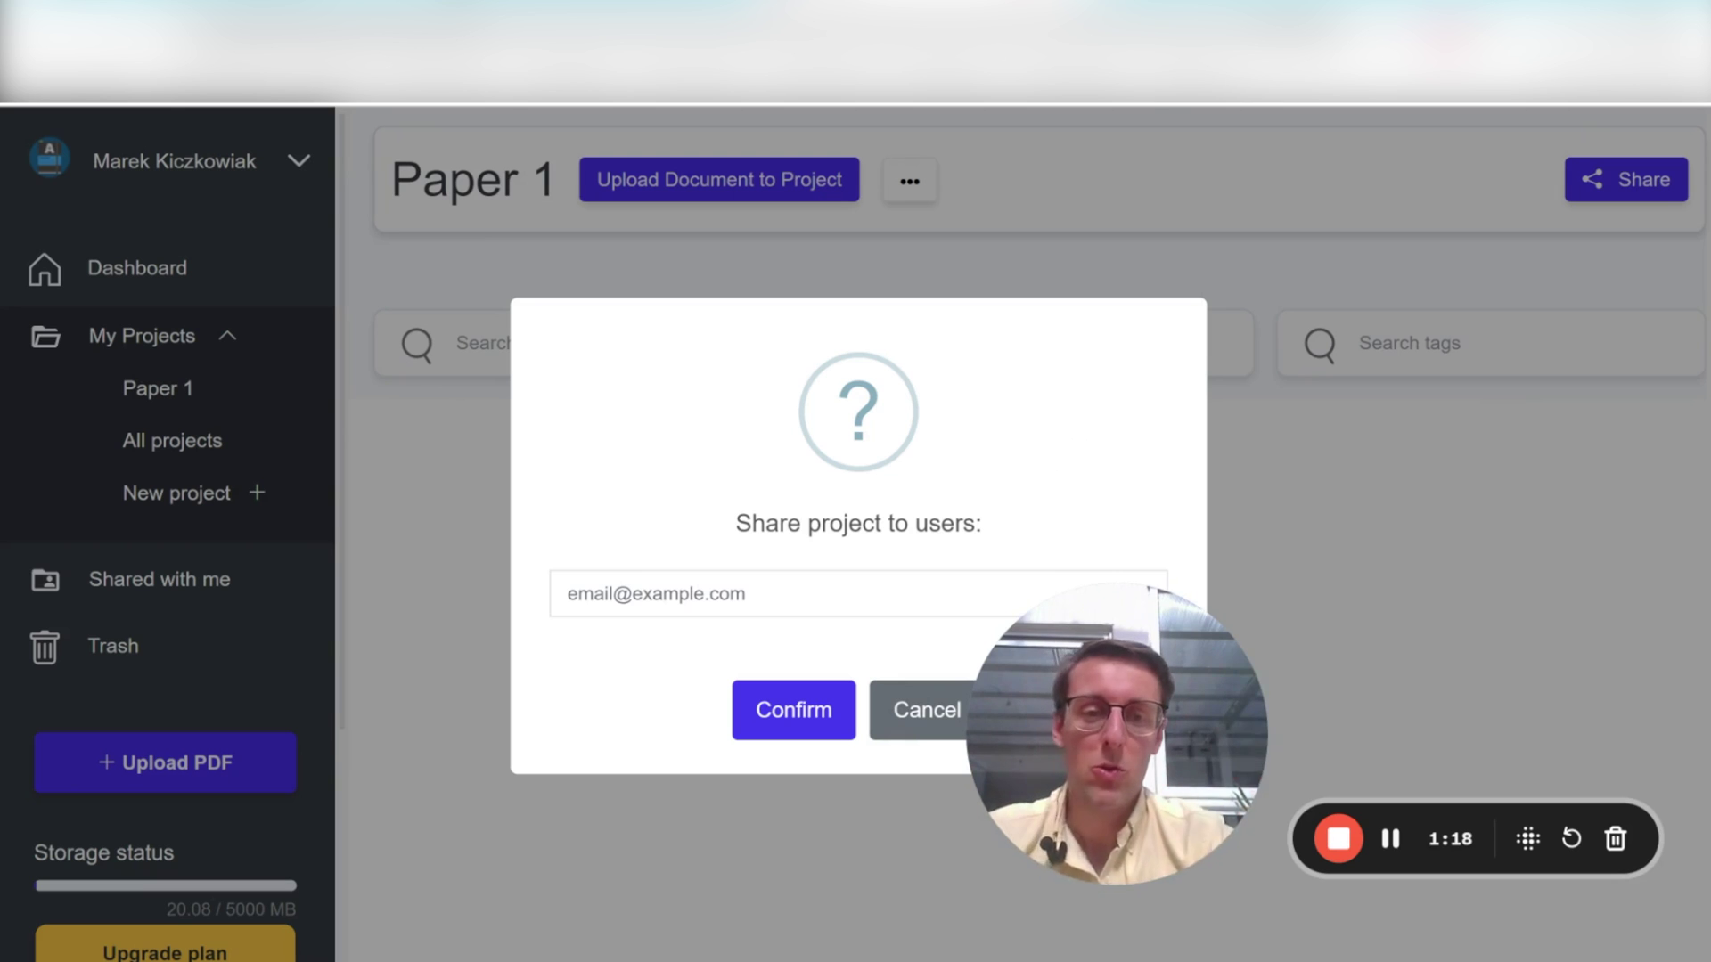
left_click(913, 704)
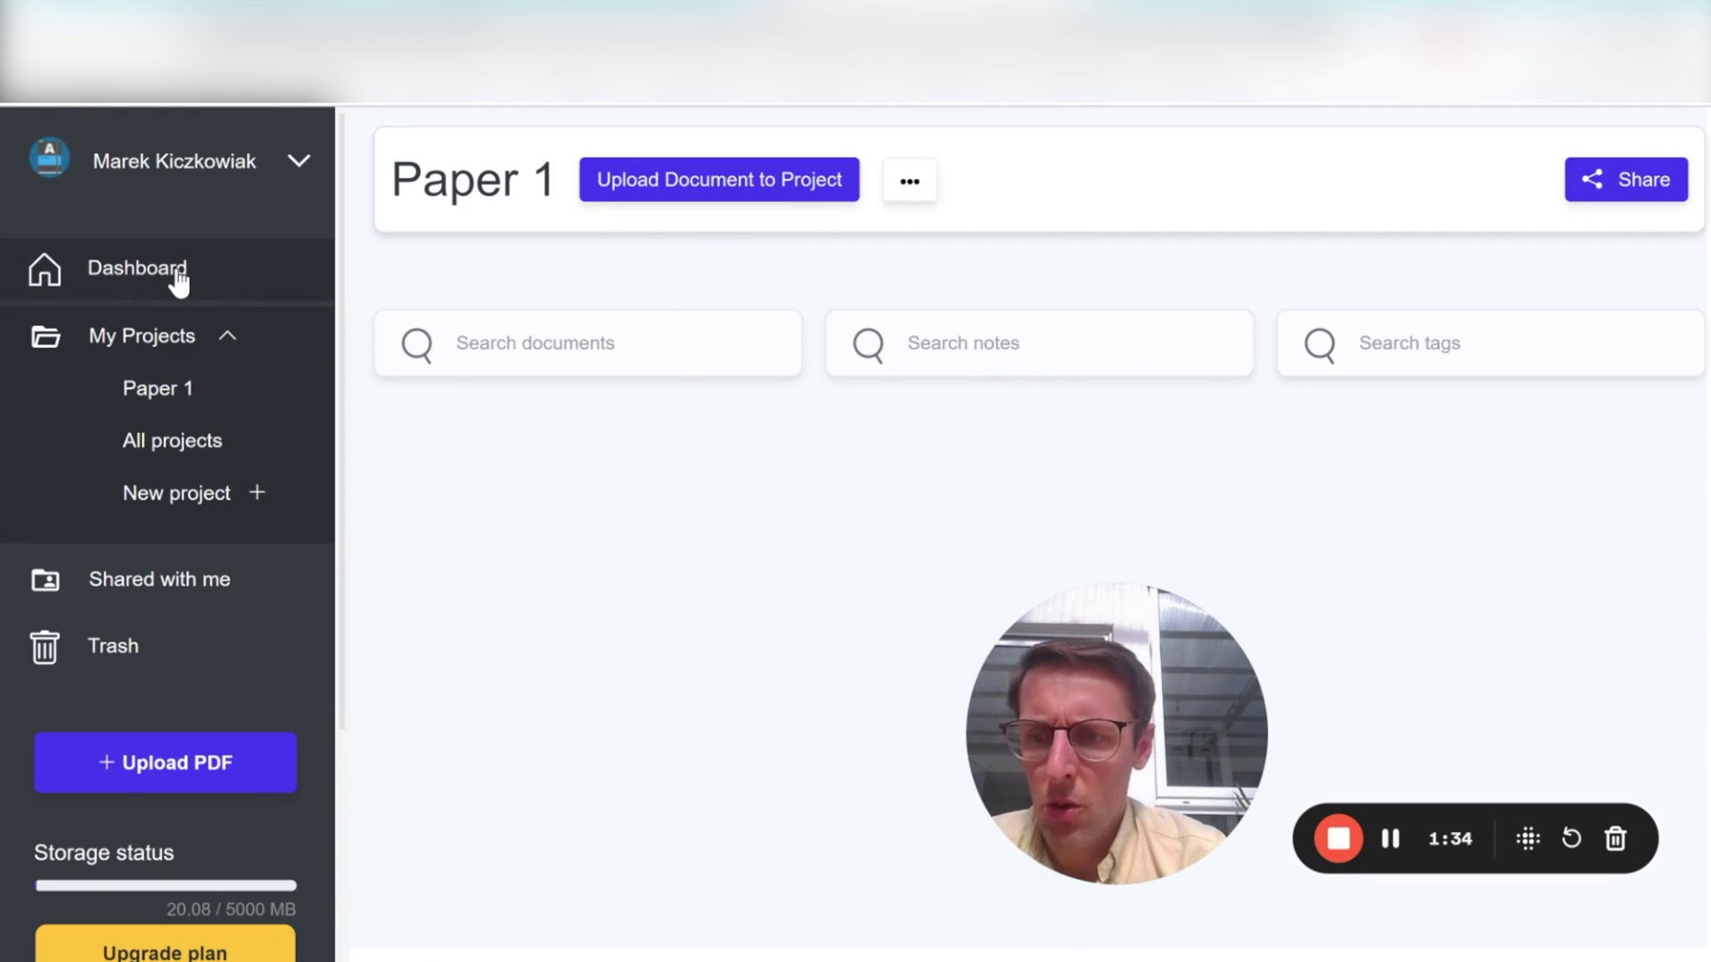
left_click(179, 767)
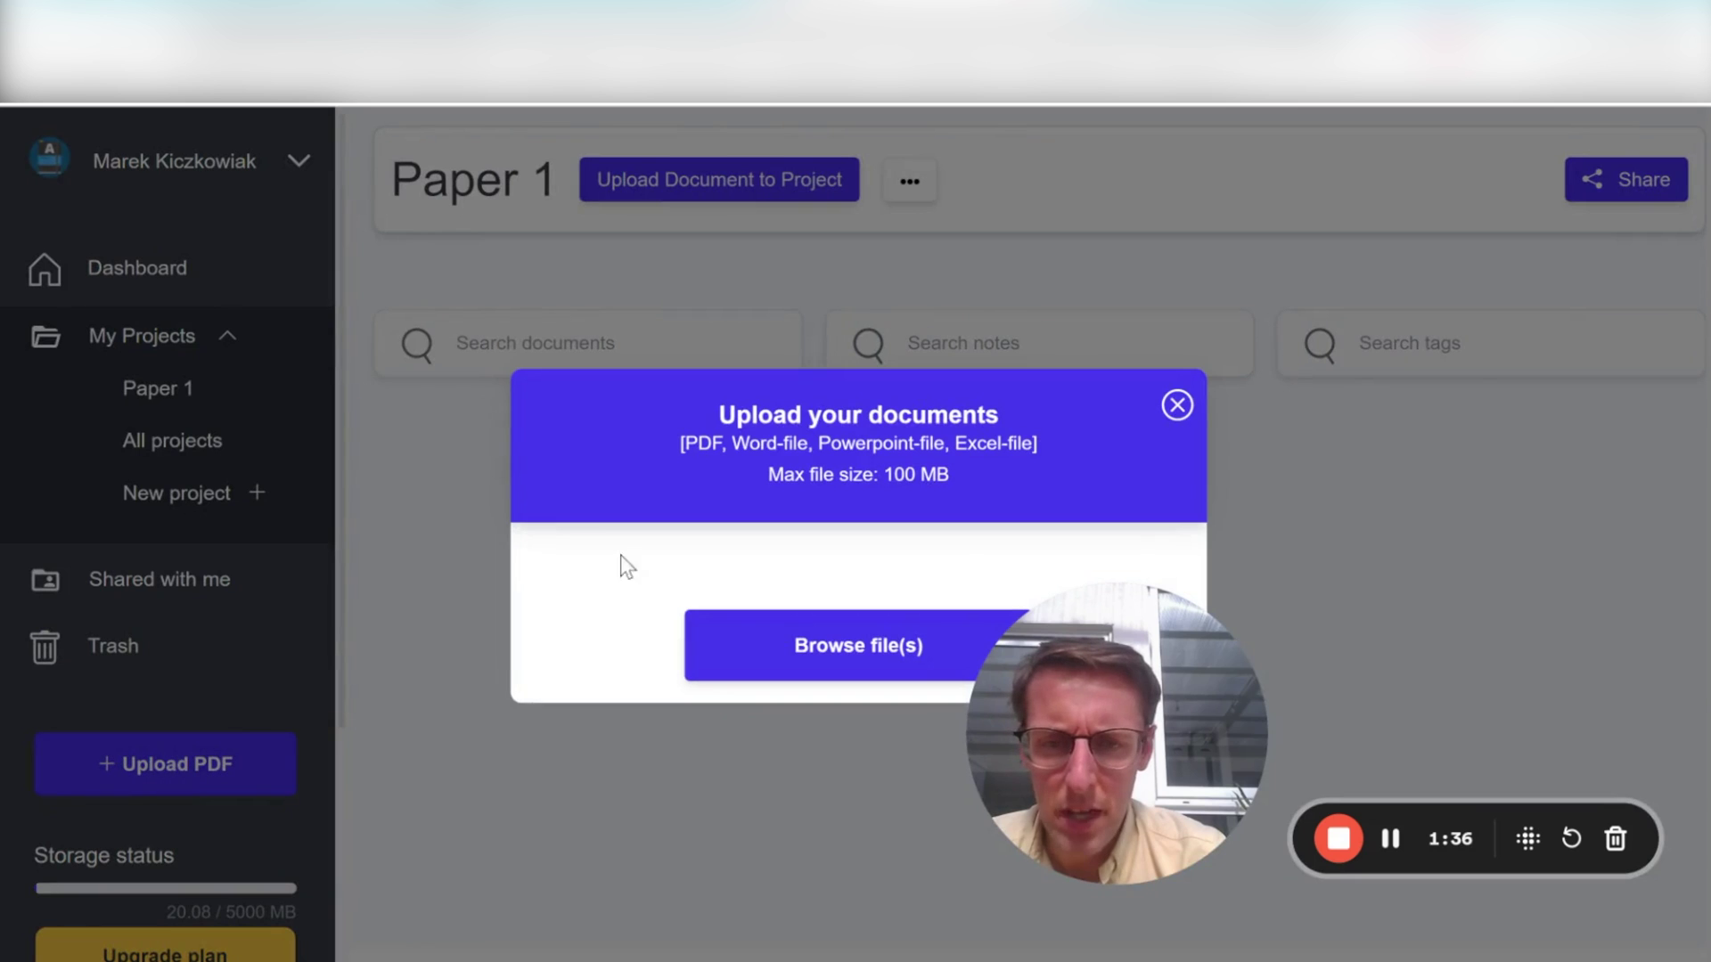
left_click(1176, 404)
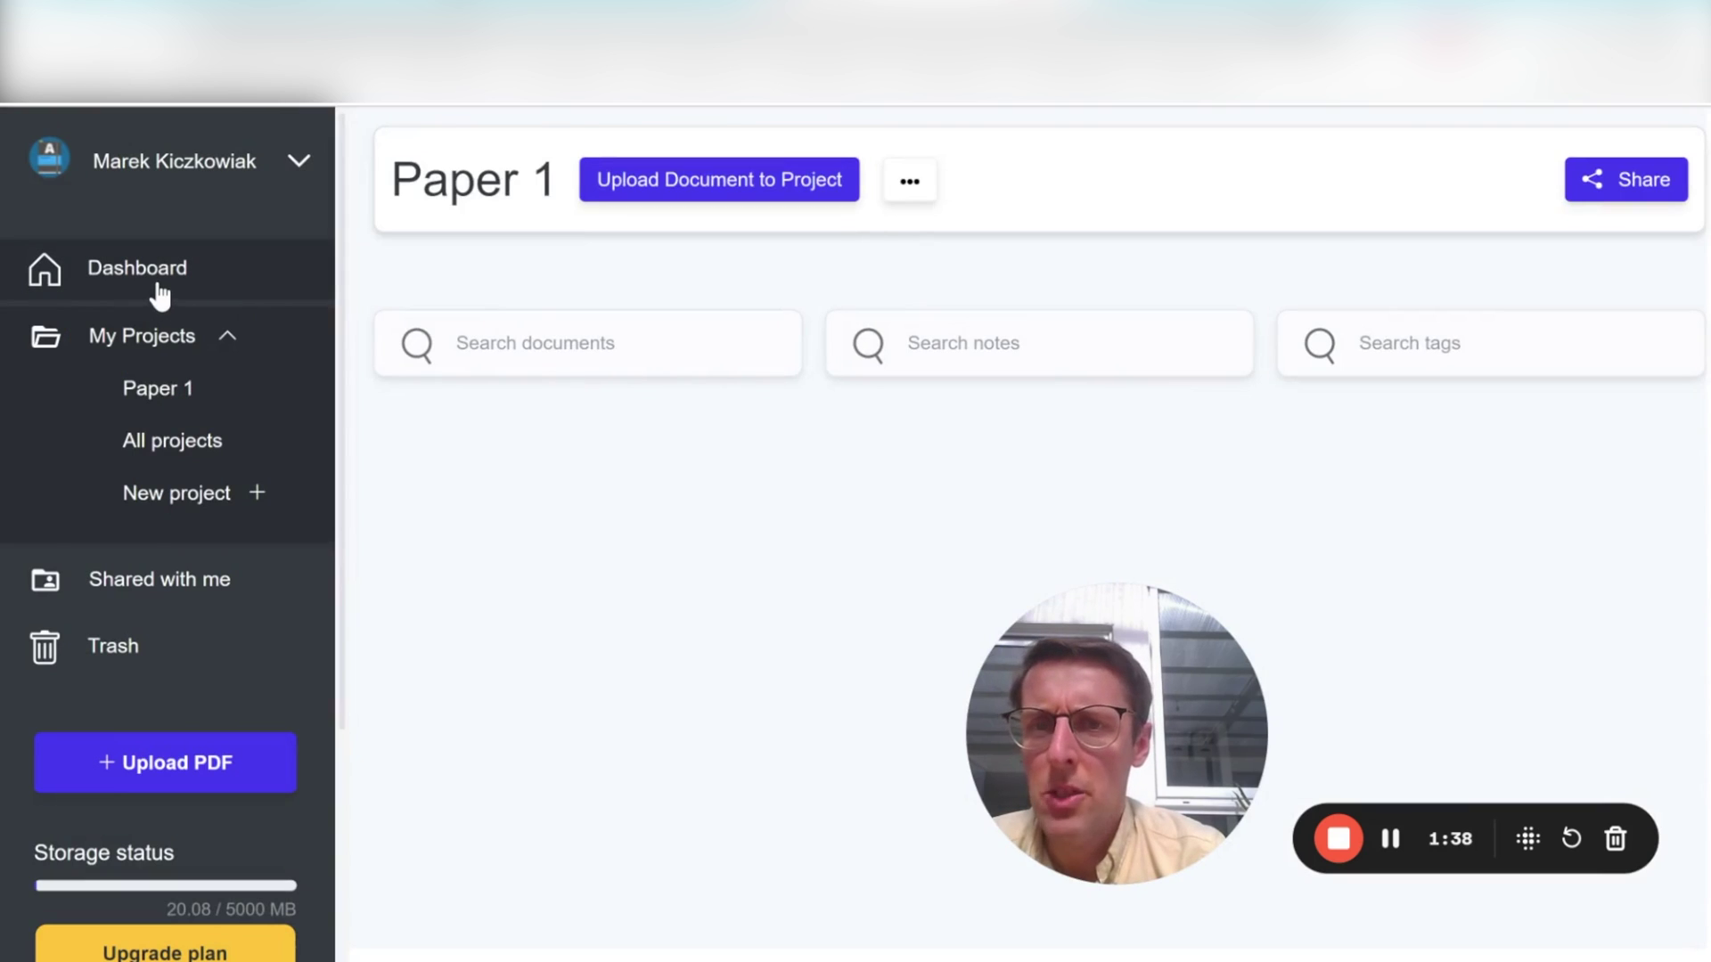
Step: Go to the dashboard's document list and open the paper on discriminatory ads in TESOL
left_click(164, 292)
scroll(641, 691, "down", 1)
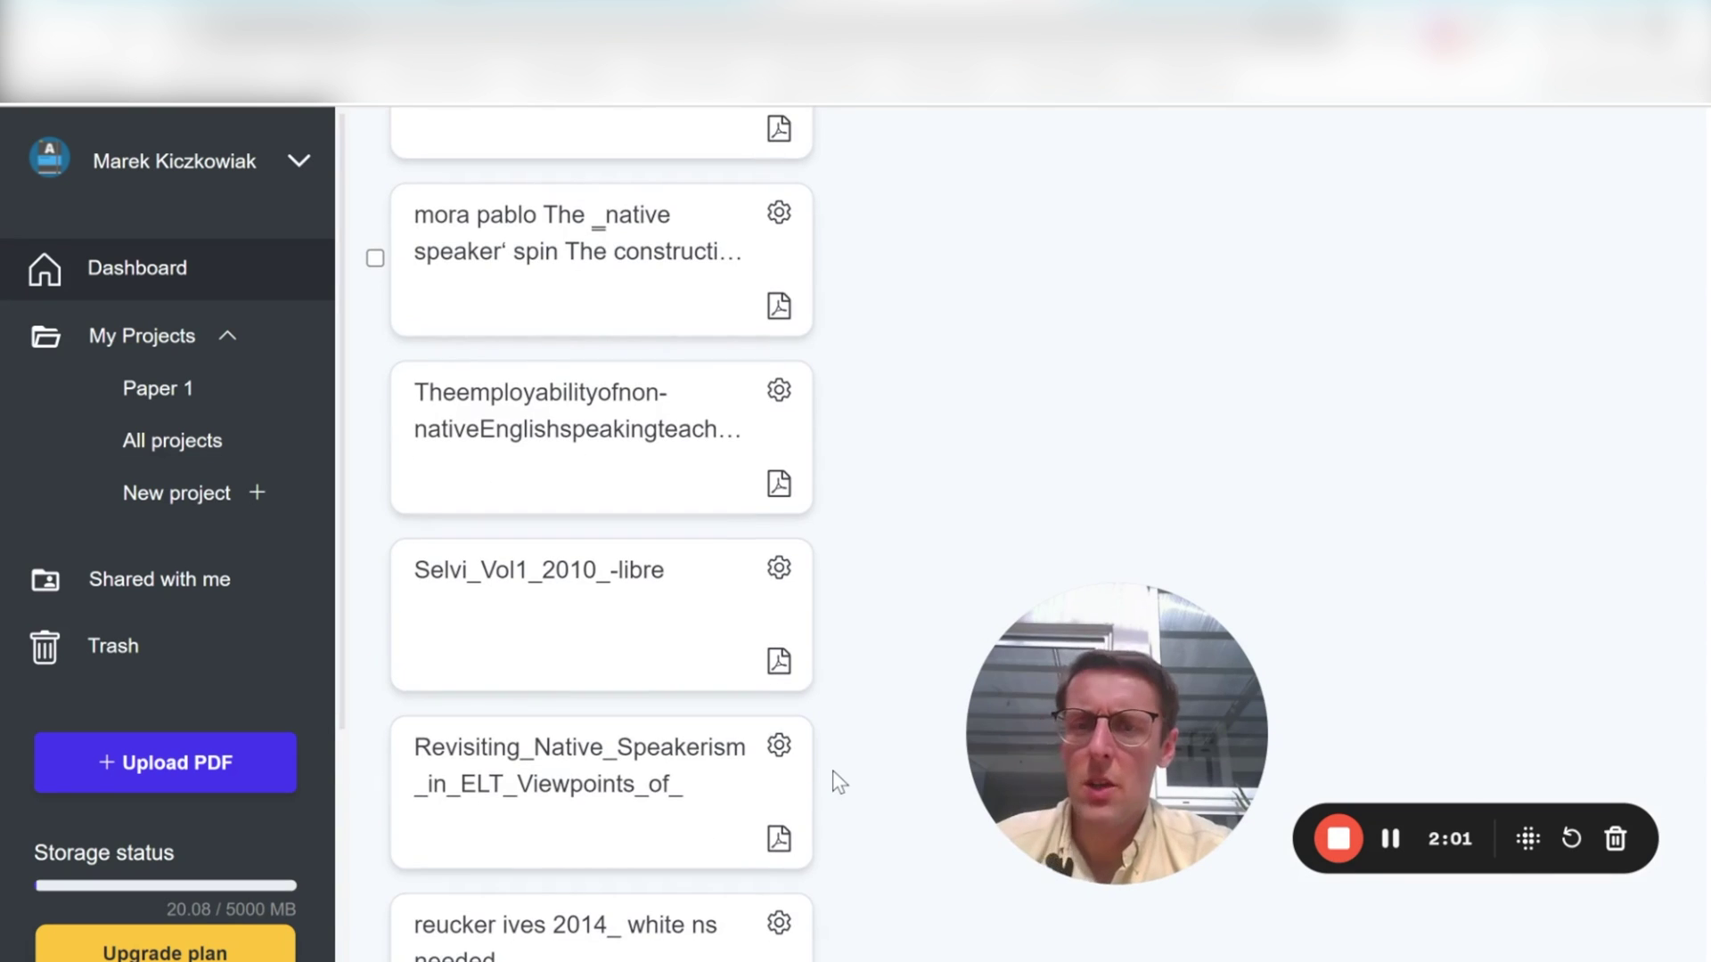
scroll(832, 769, "down", 6)
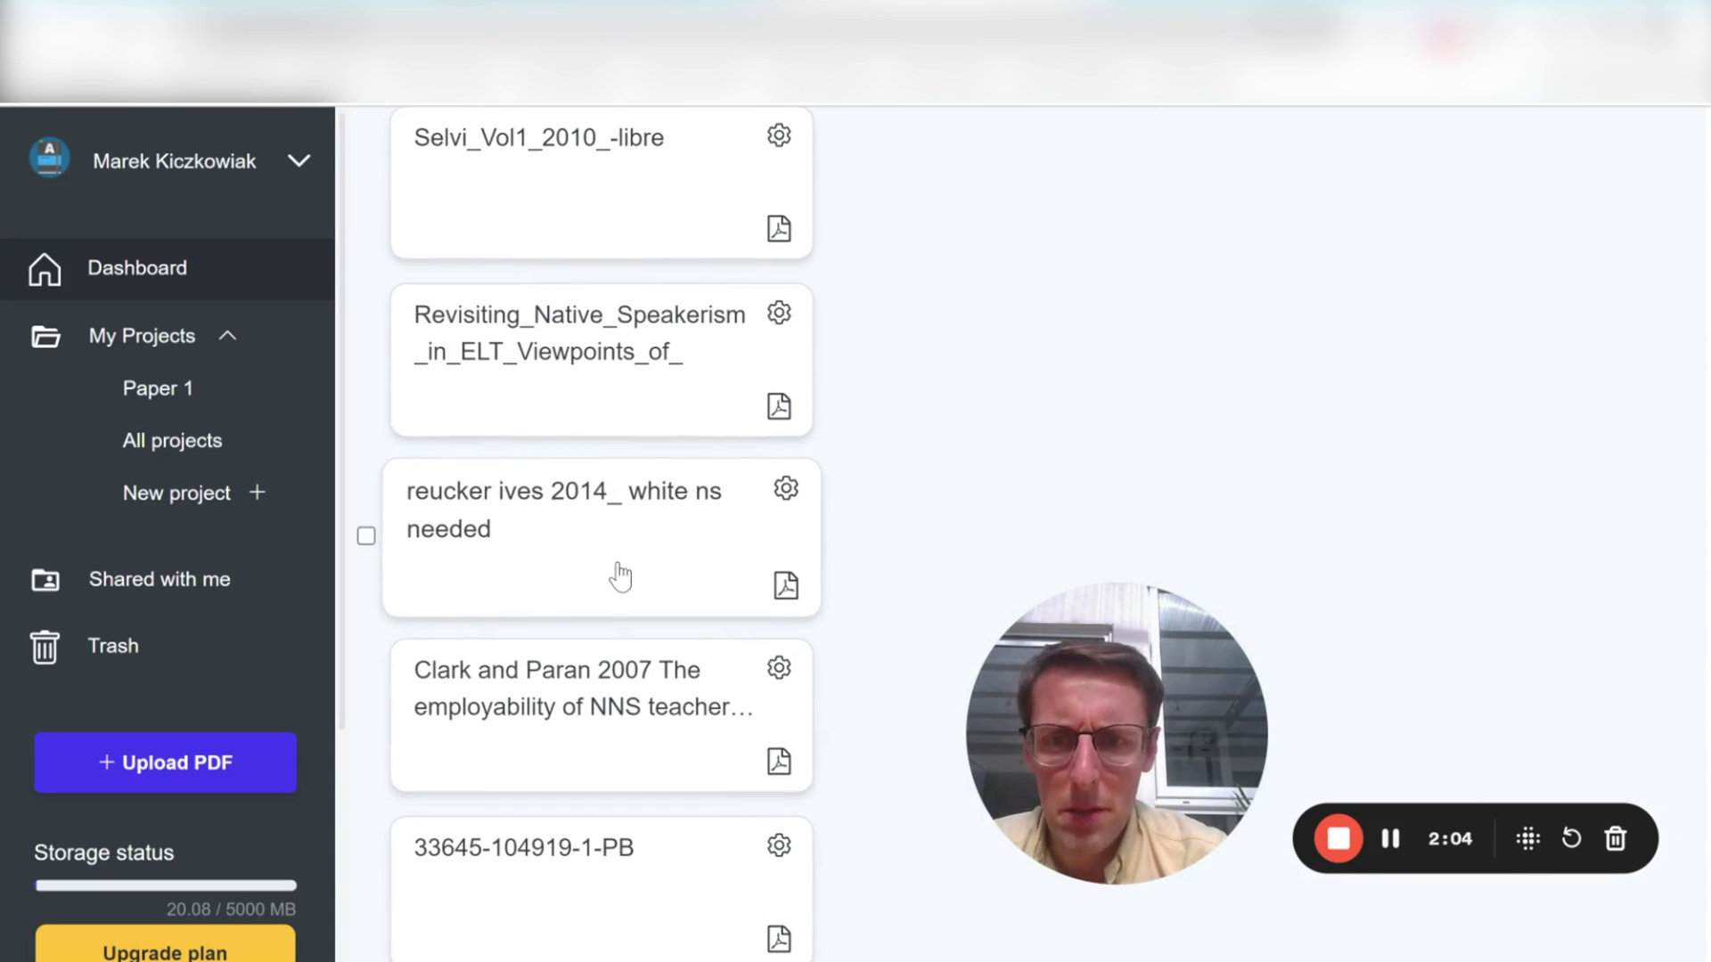
scroll(623, 570, "down", 1)
scroll(614, 570, "down", 4)
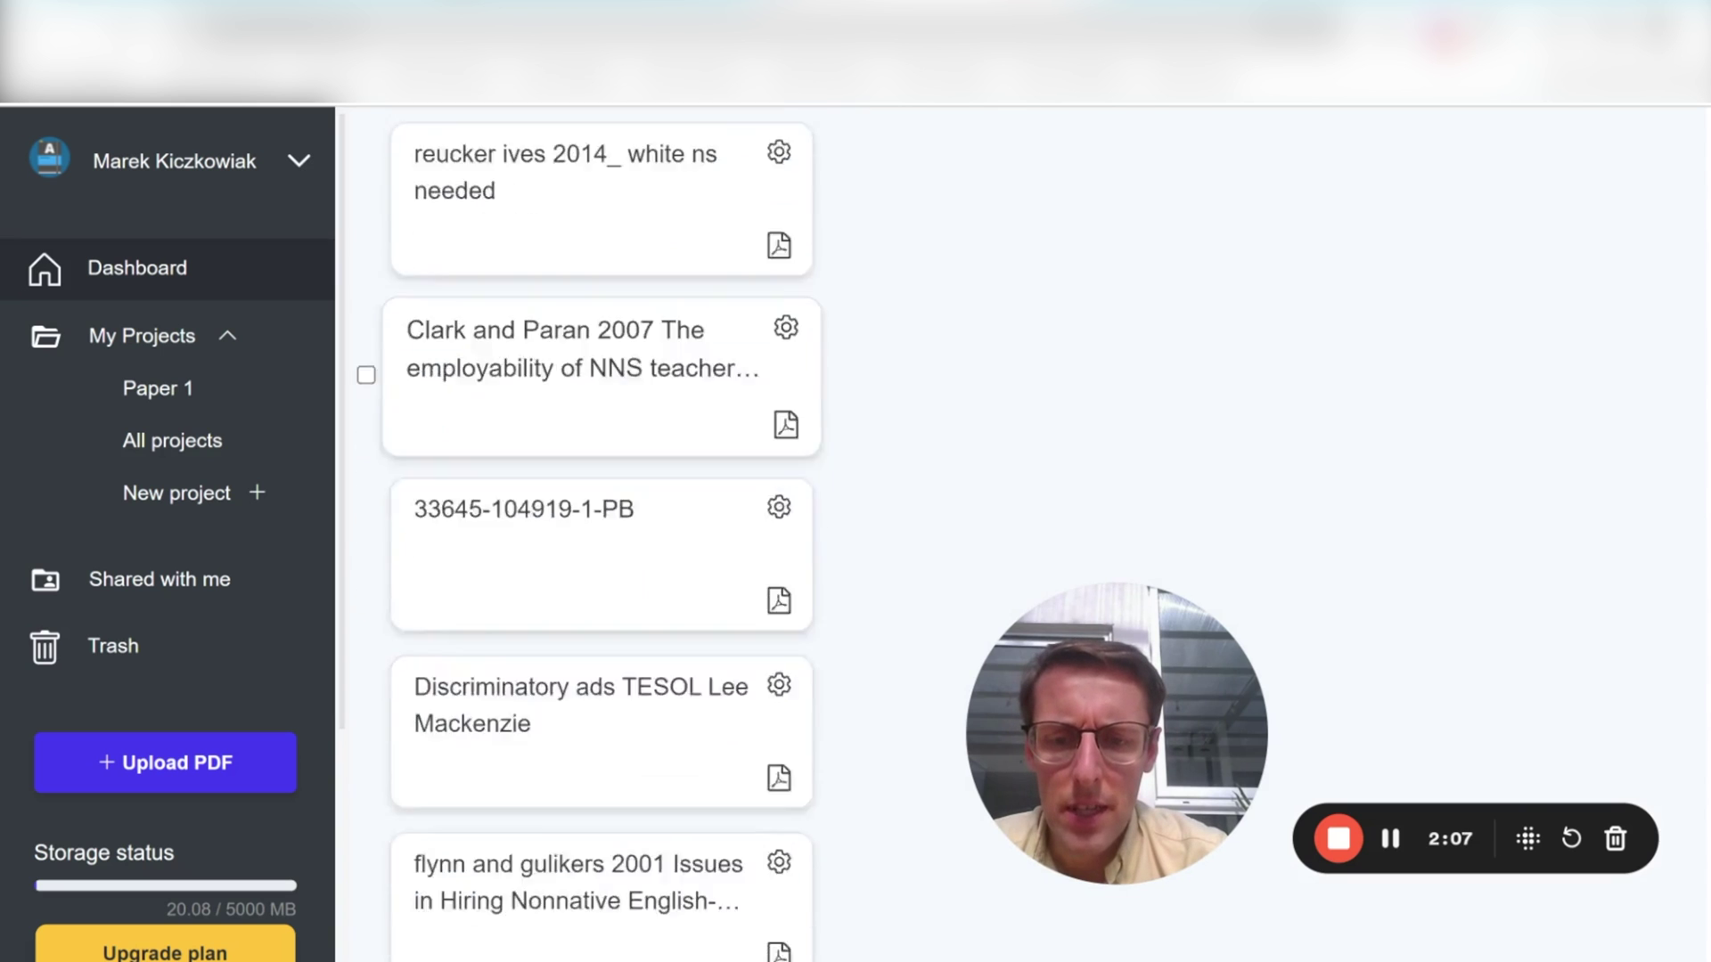
left_click(603, 552)
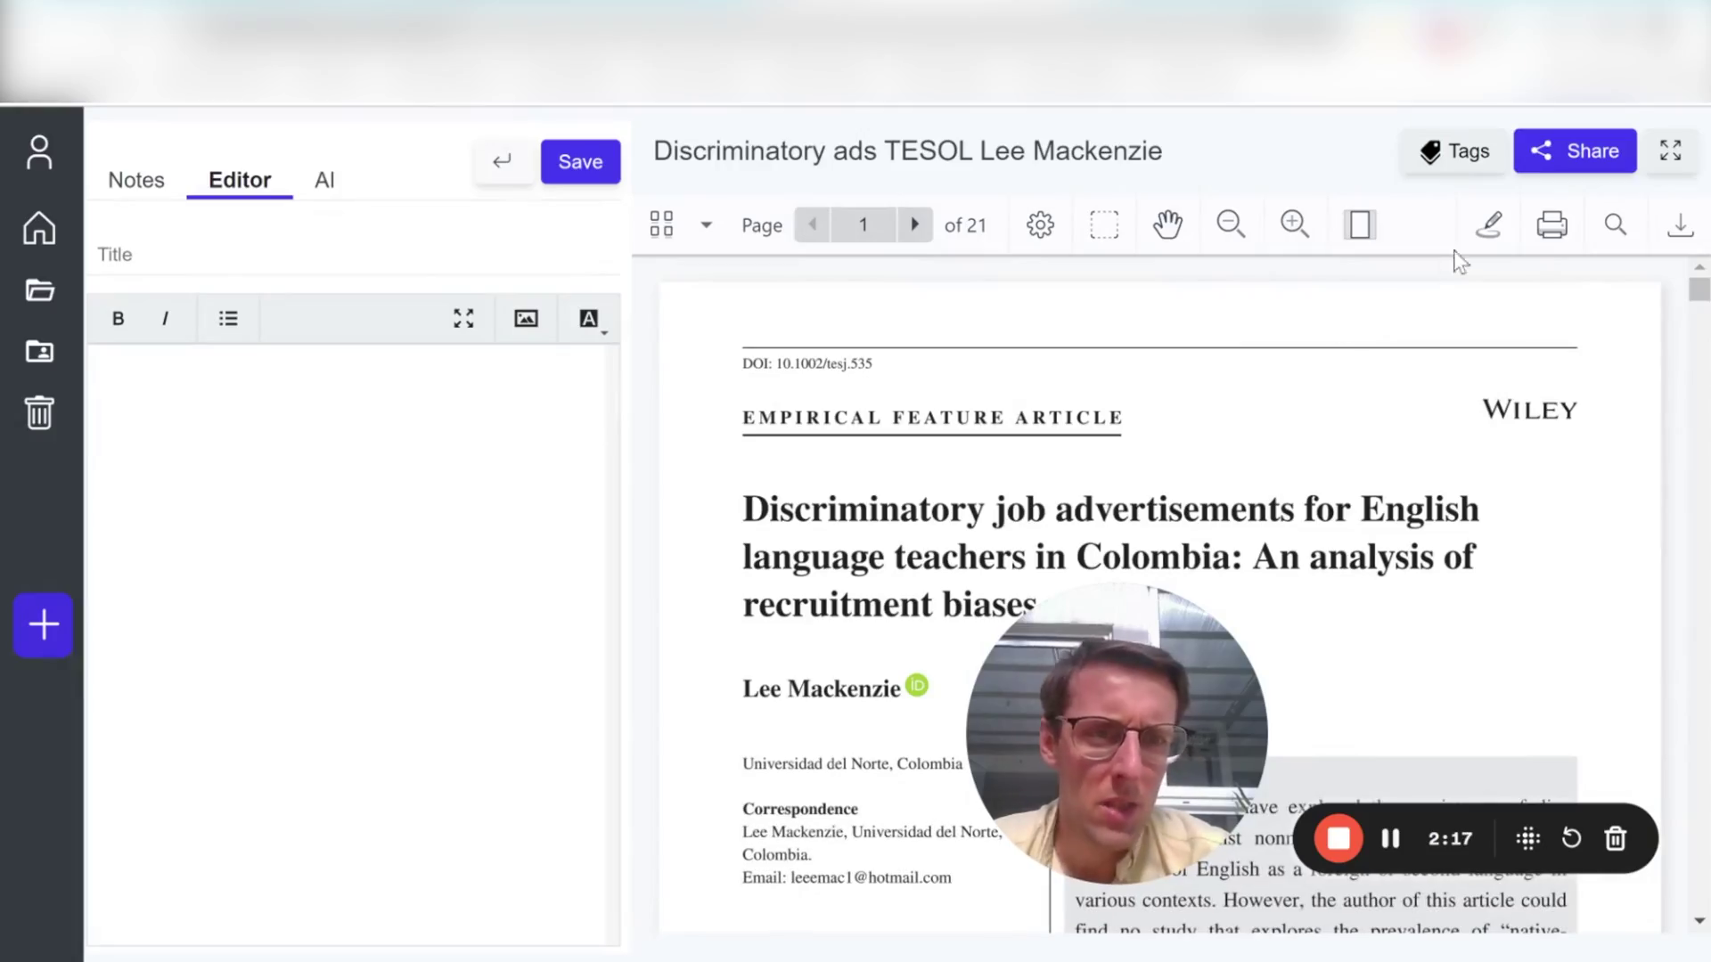
Step: Look at the paper's tag dialog and close it without adding a tag
left_click(1449, 155)
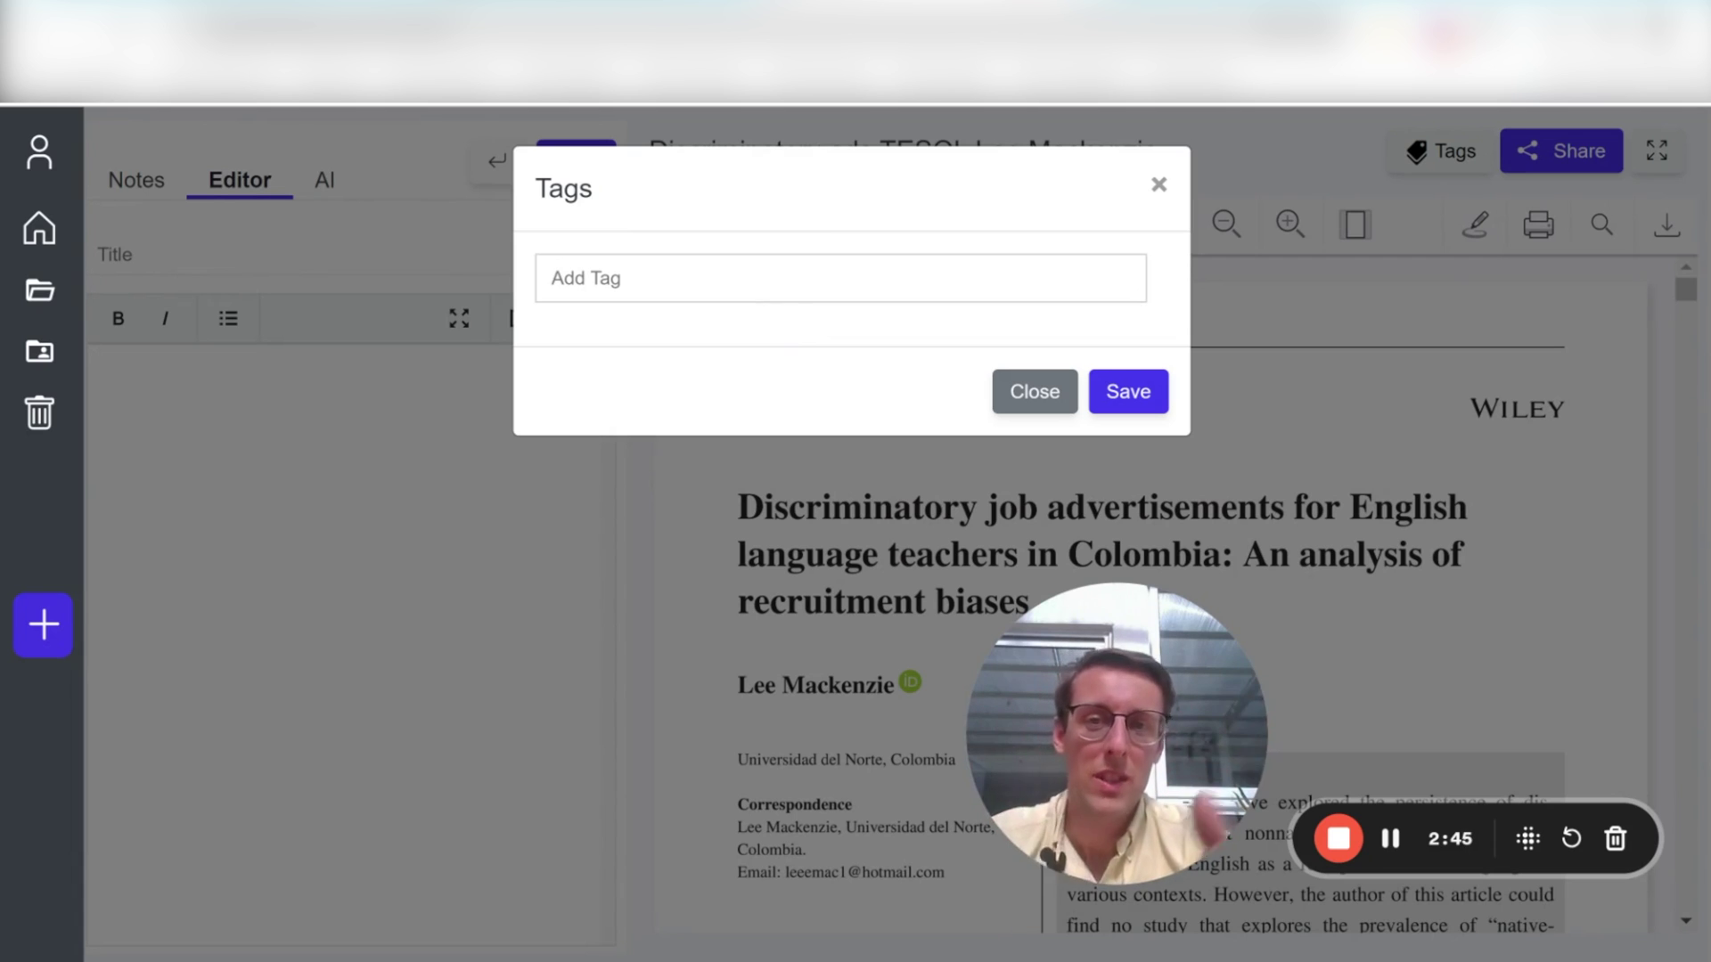
left_click(1120, 388)
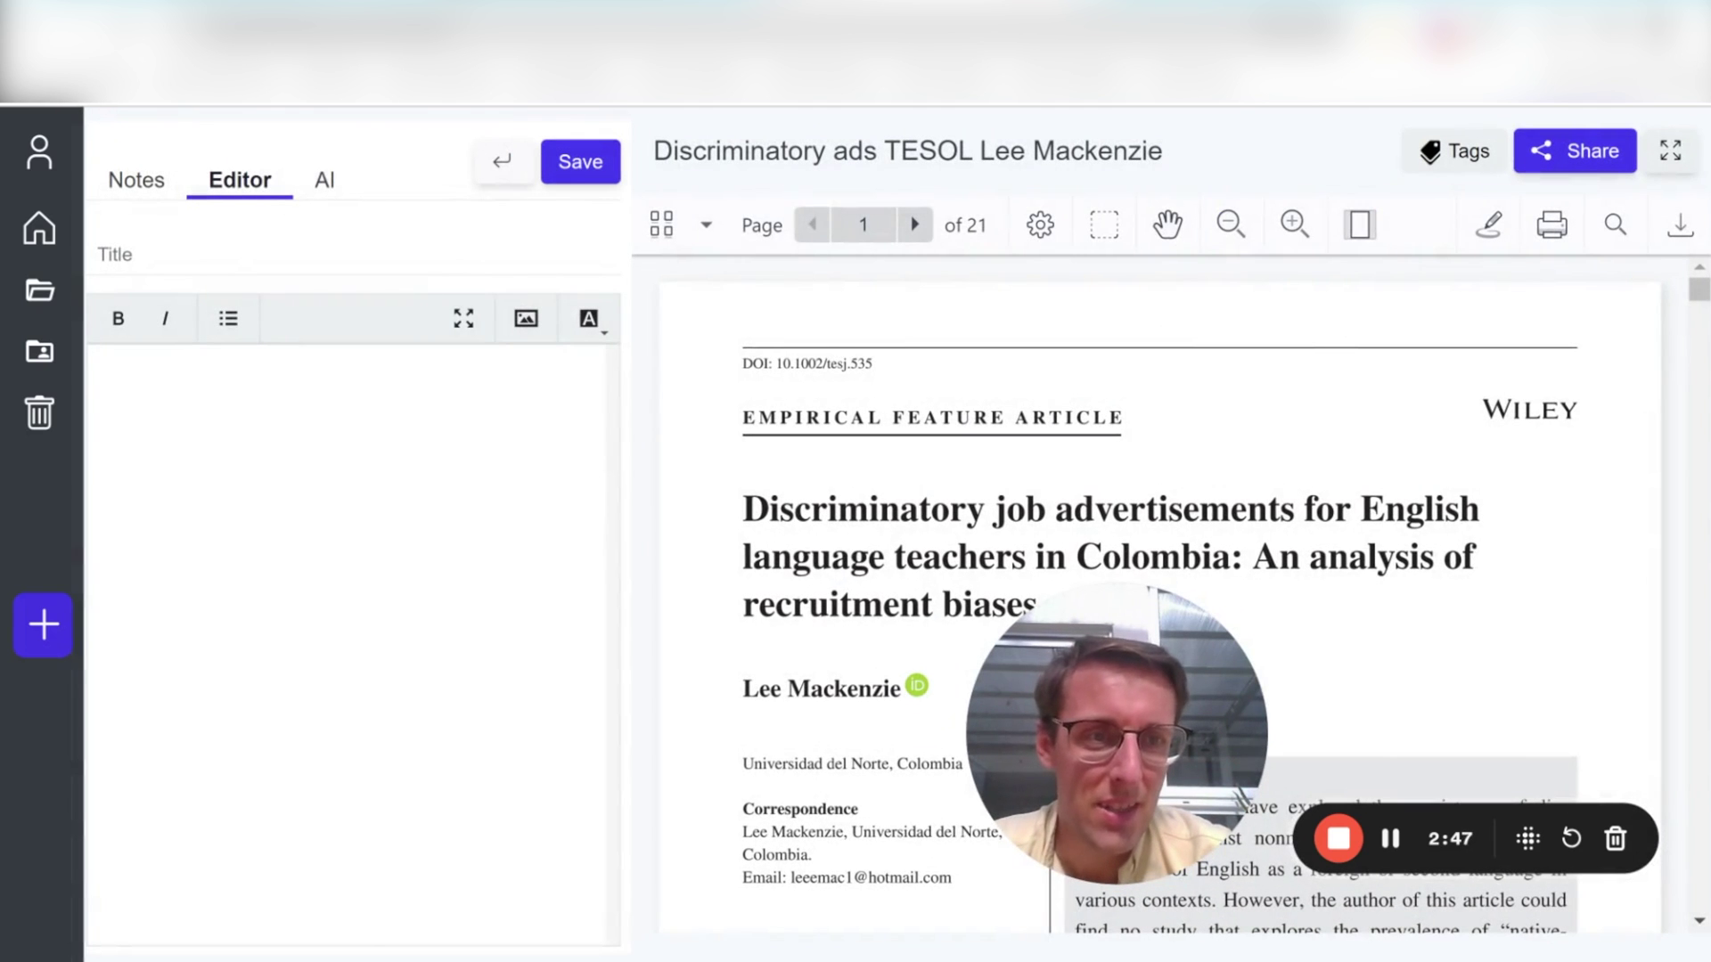
Step: Examine the PDF annotation tools for drawing, images, sticky notes and text, and close the annotation tools again
scroll(1381, 766, "down", 5)
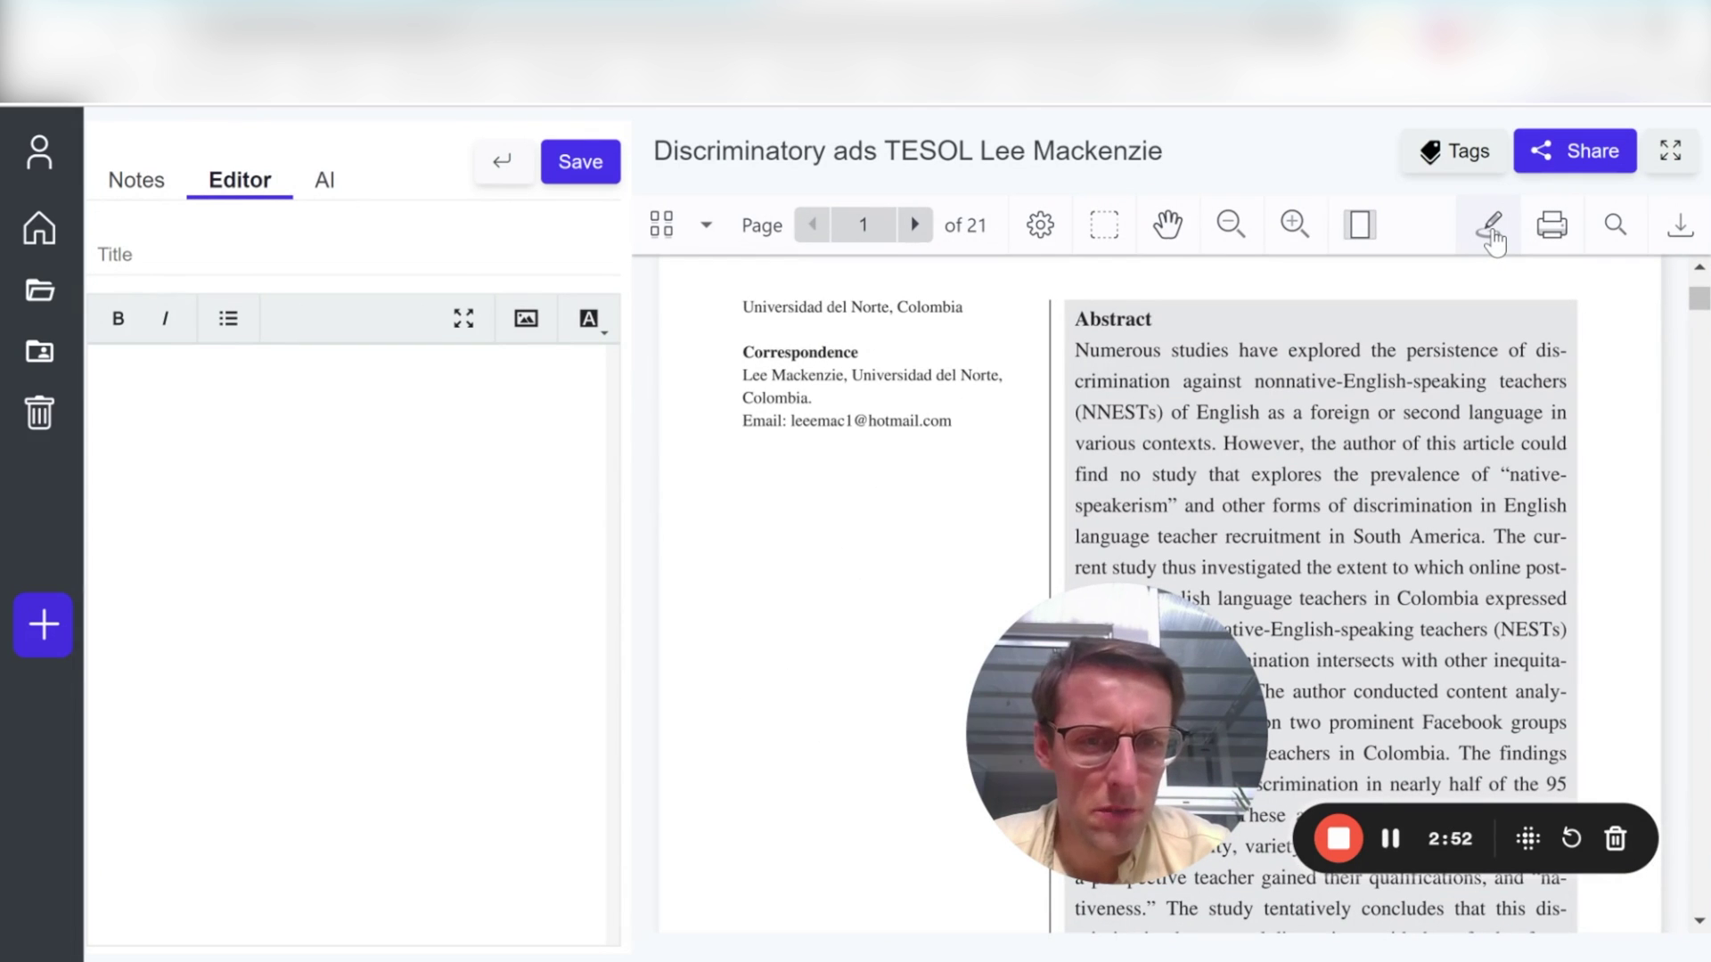
left_click(1492, 233)
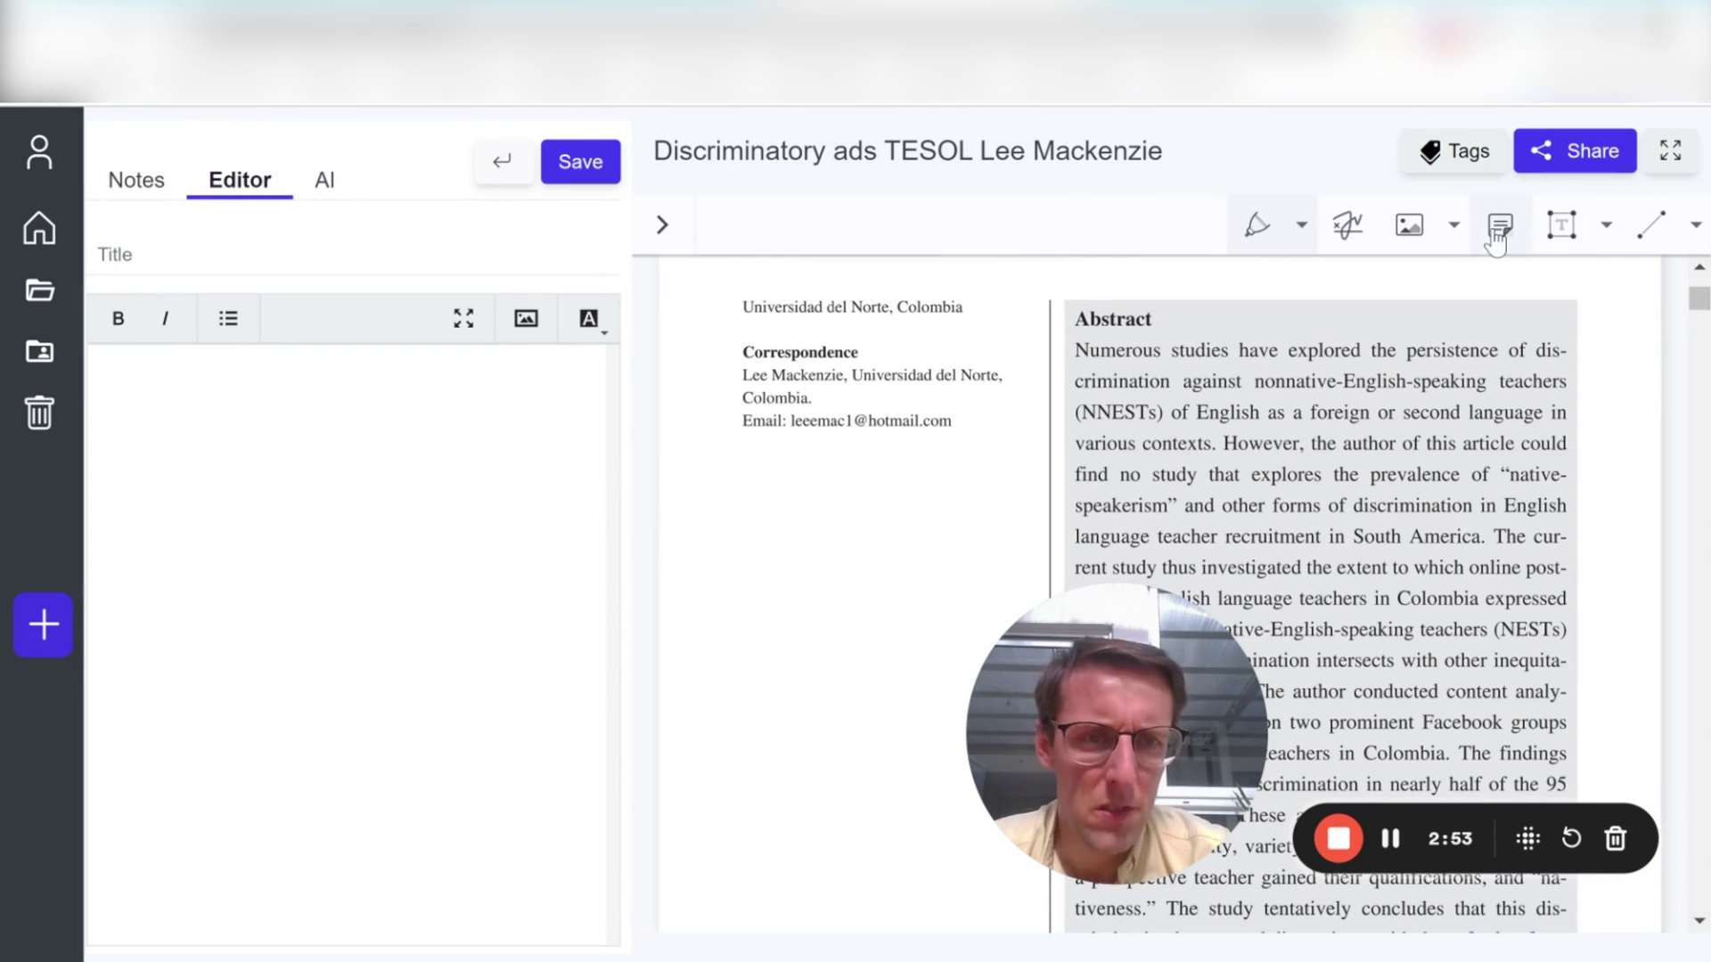
left_click(1293, 223)
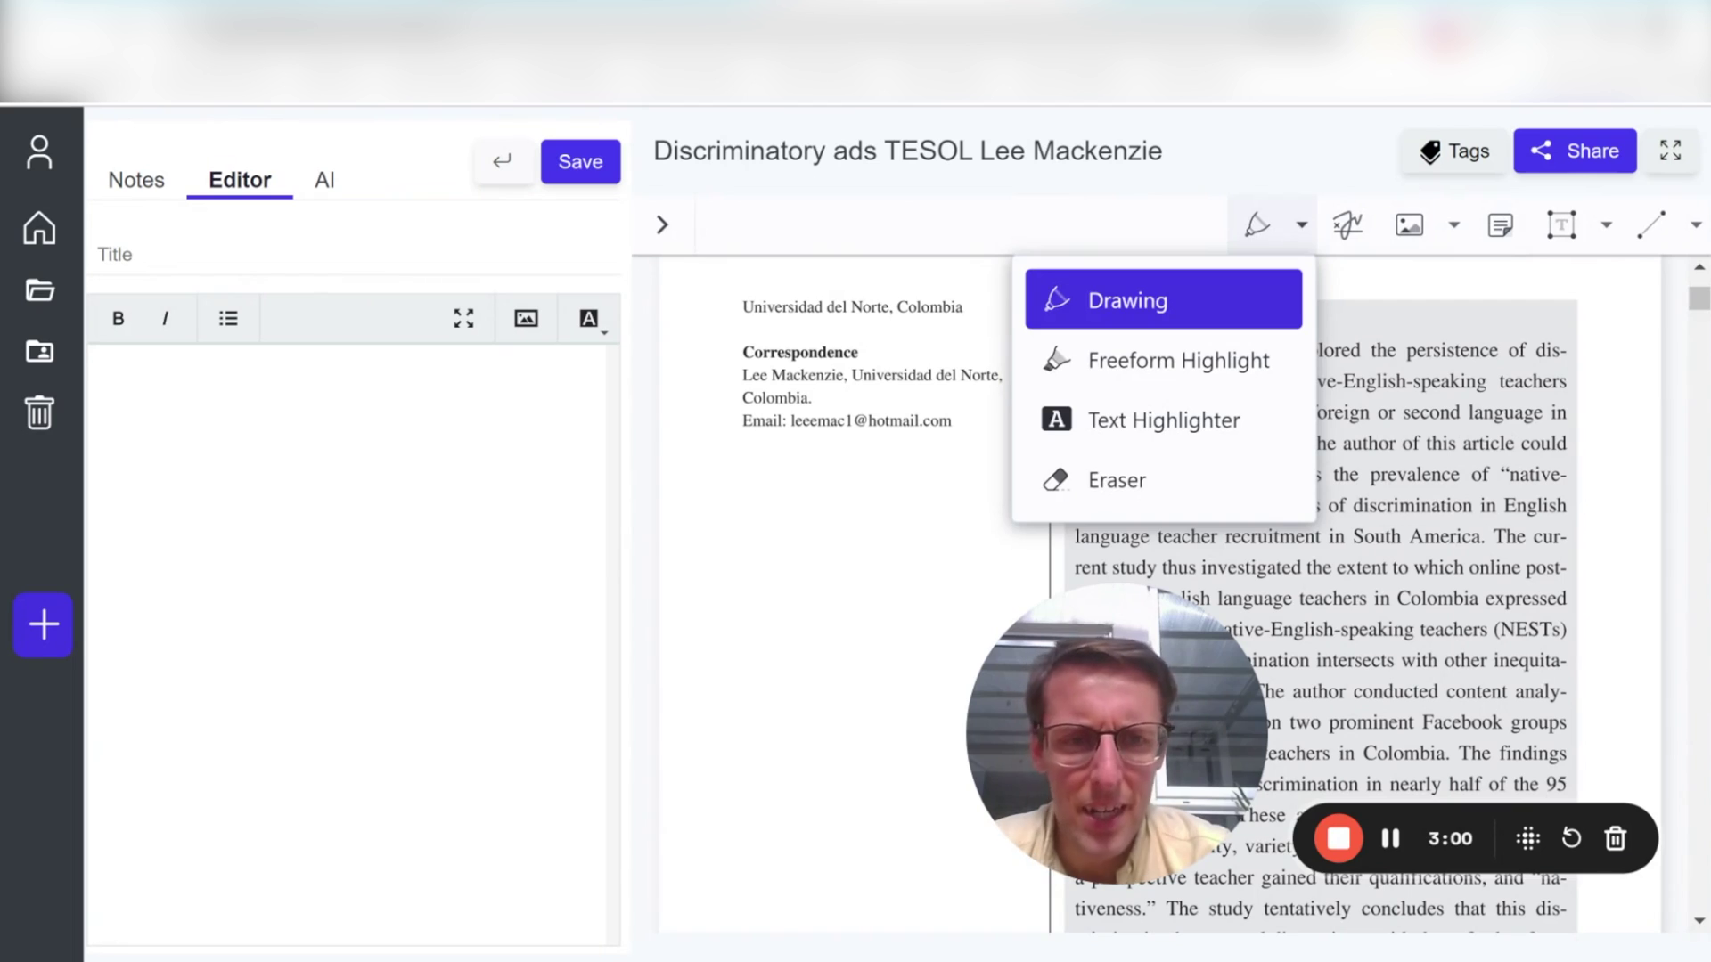
left_click(1293, 223)
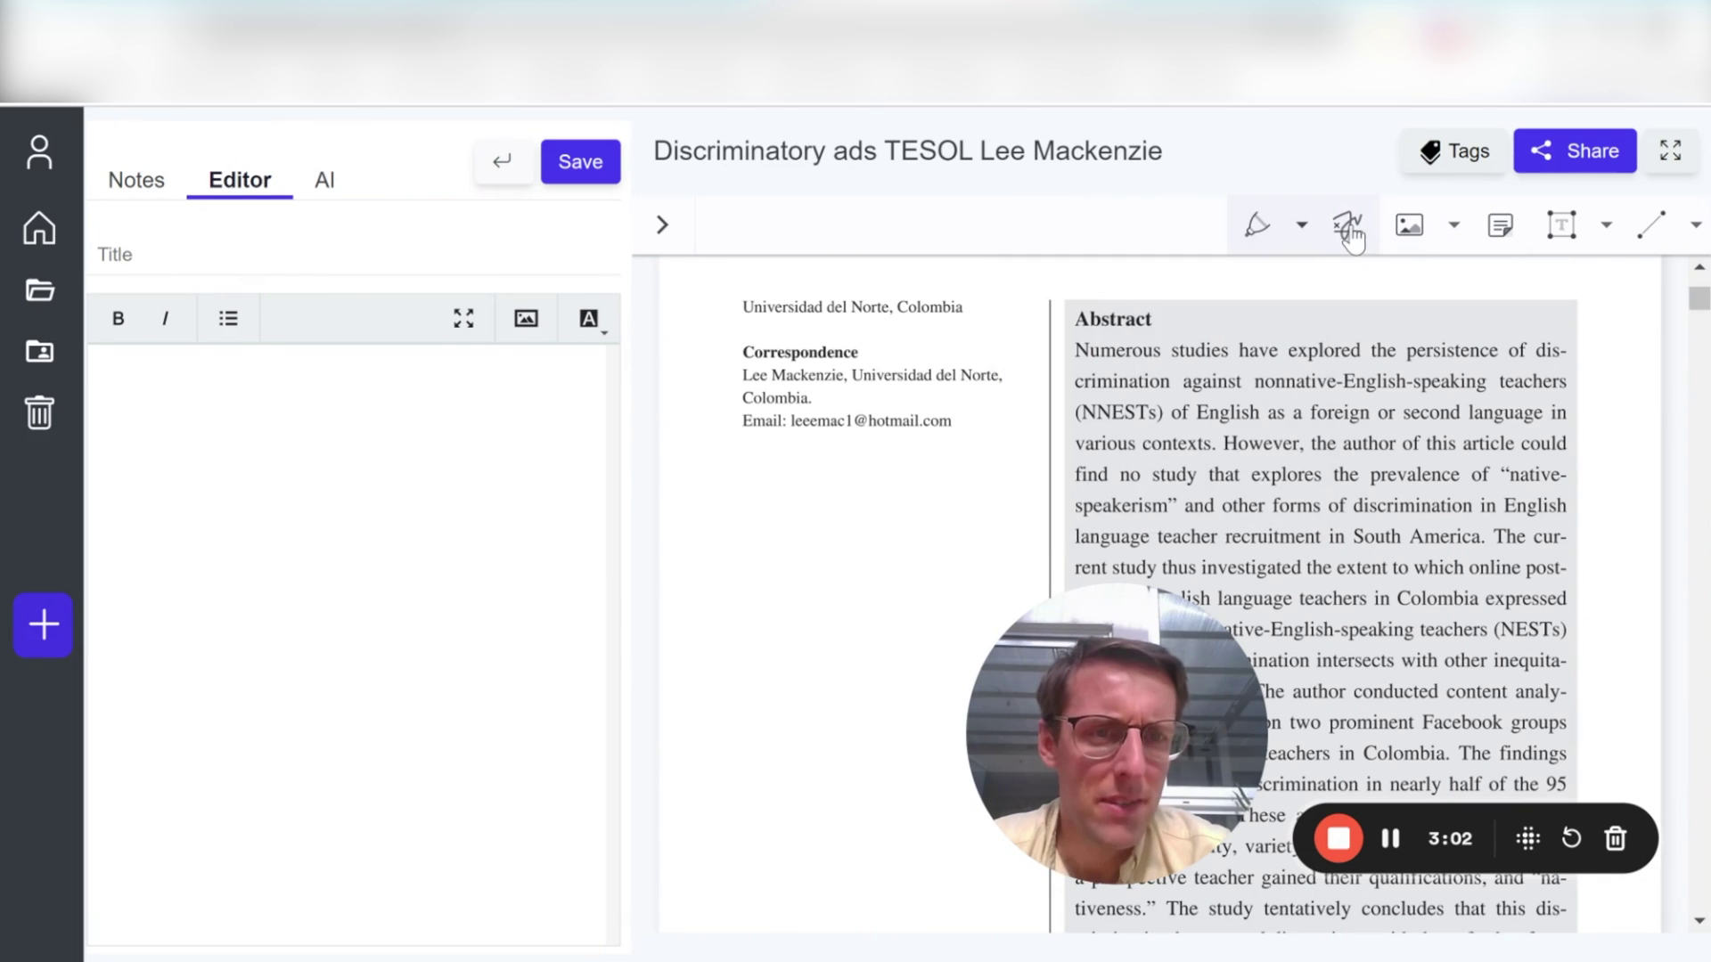
left_click(1445, 226)
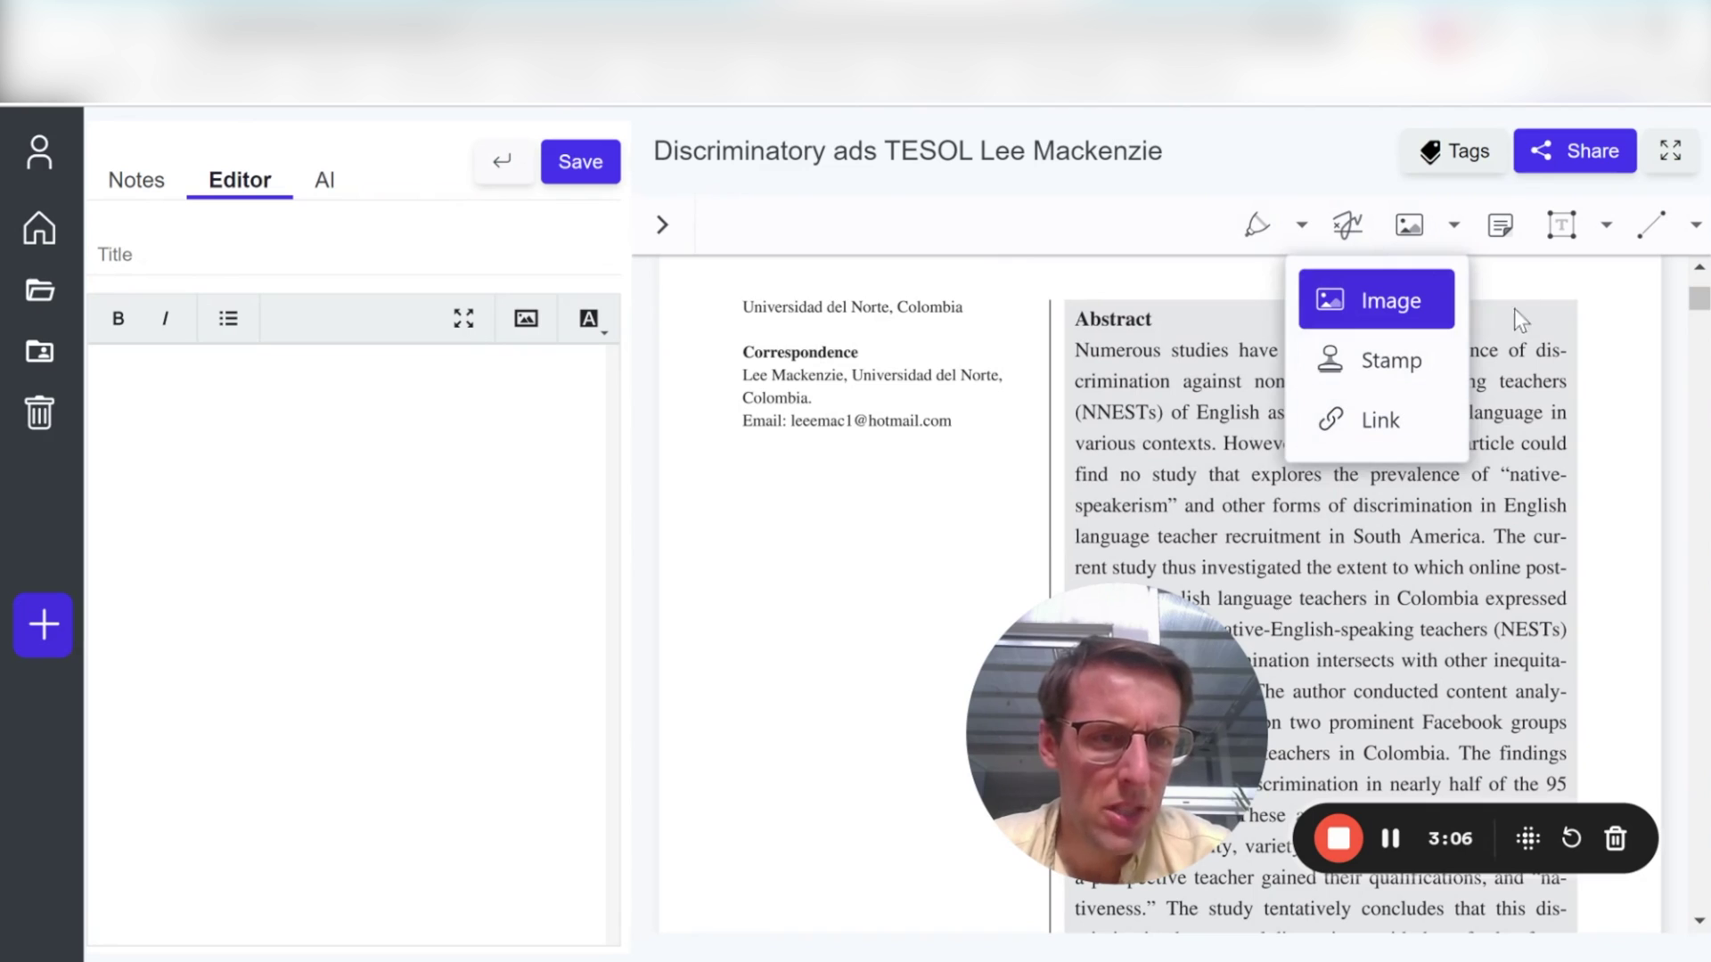
left_click(1502, 226)
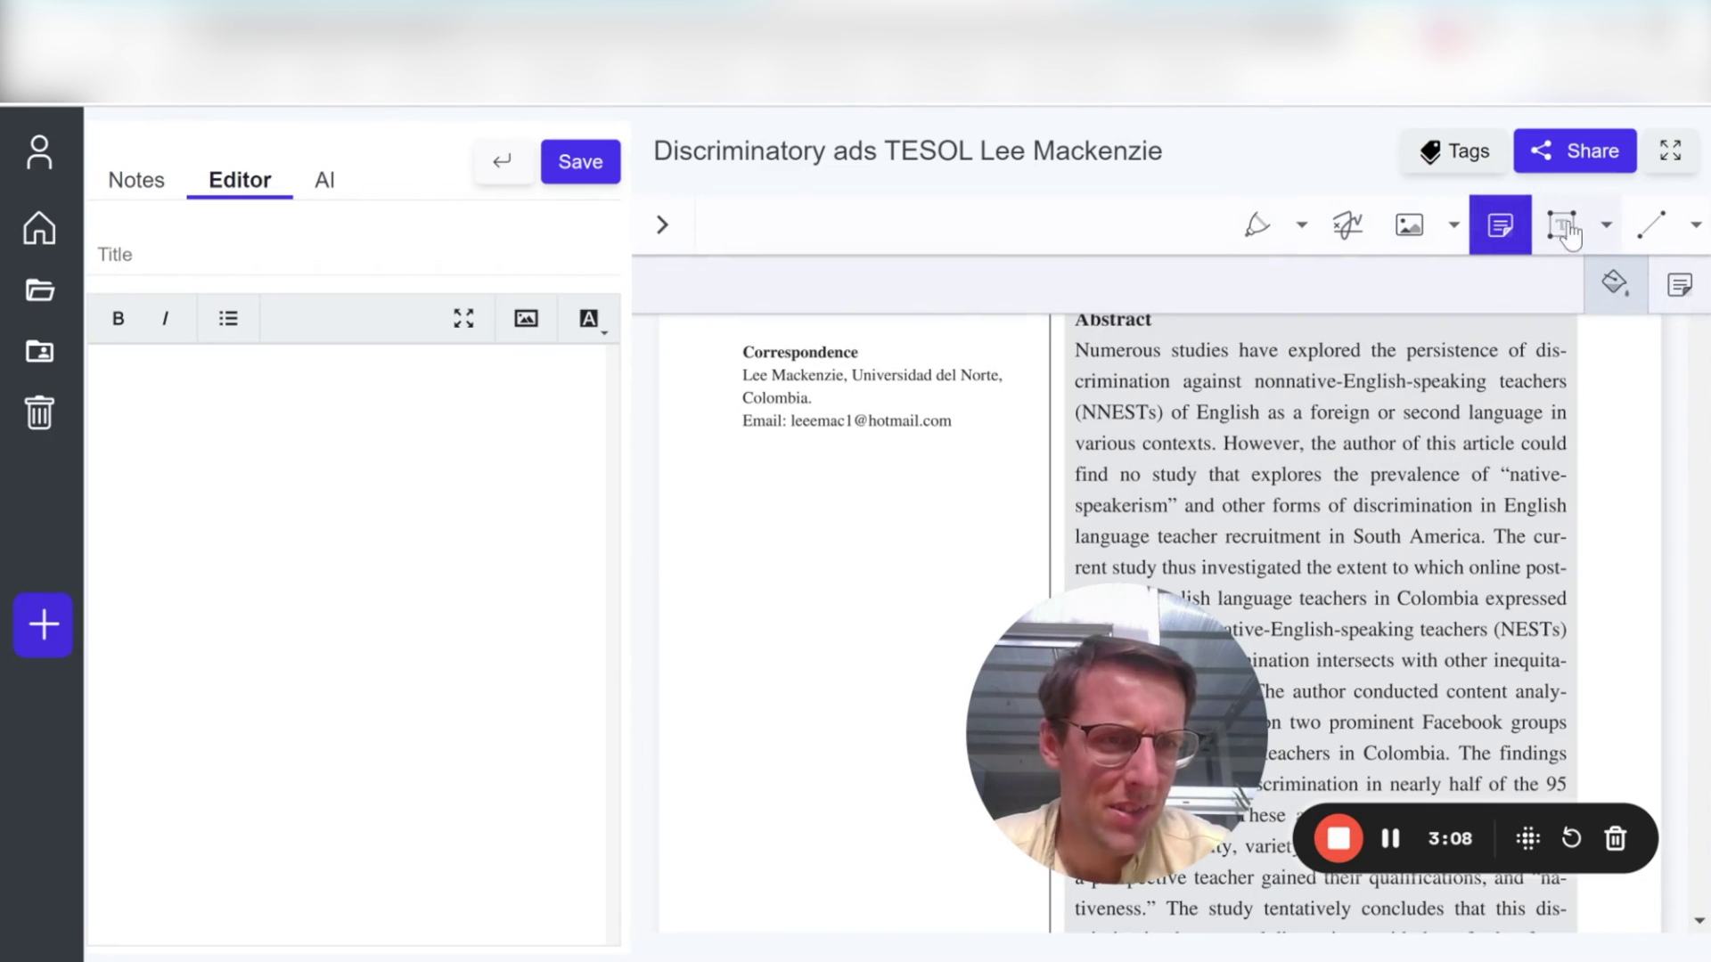
left_click(1603, 227)
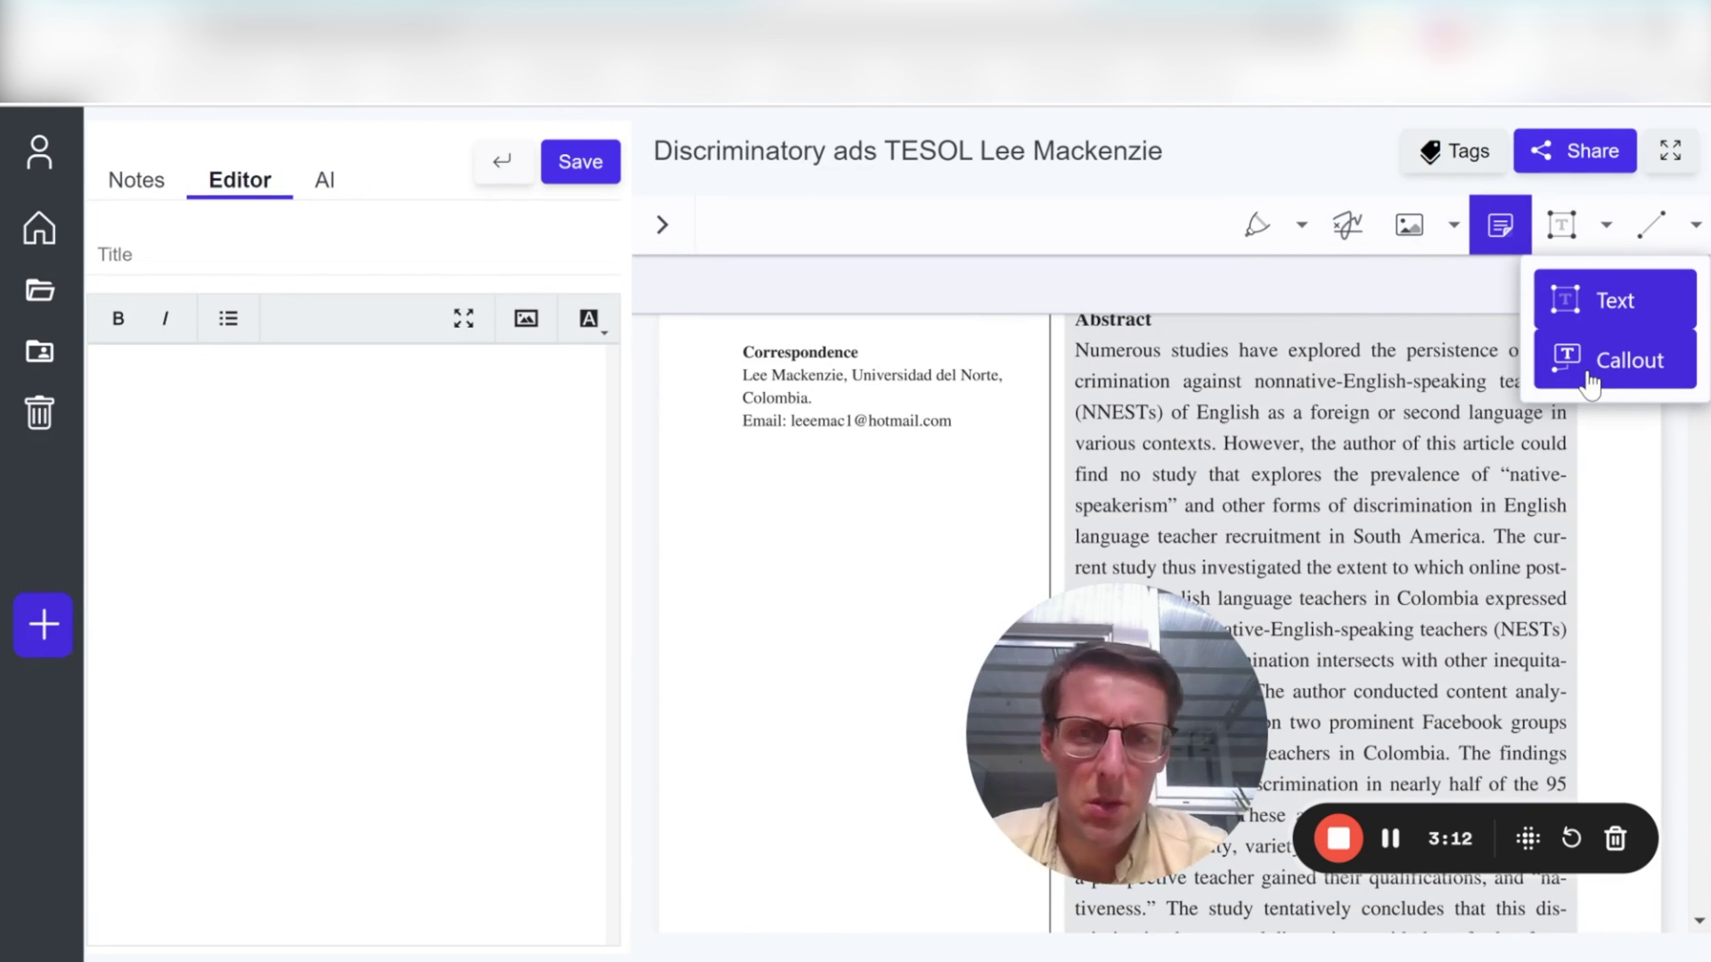
left_click(661, 224)
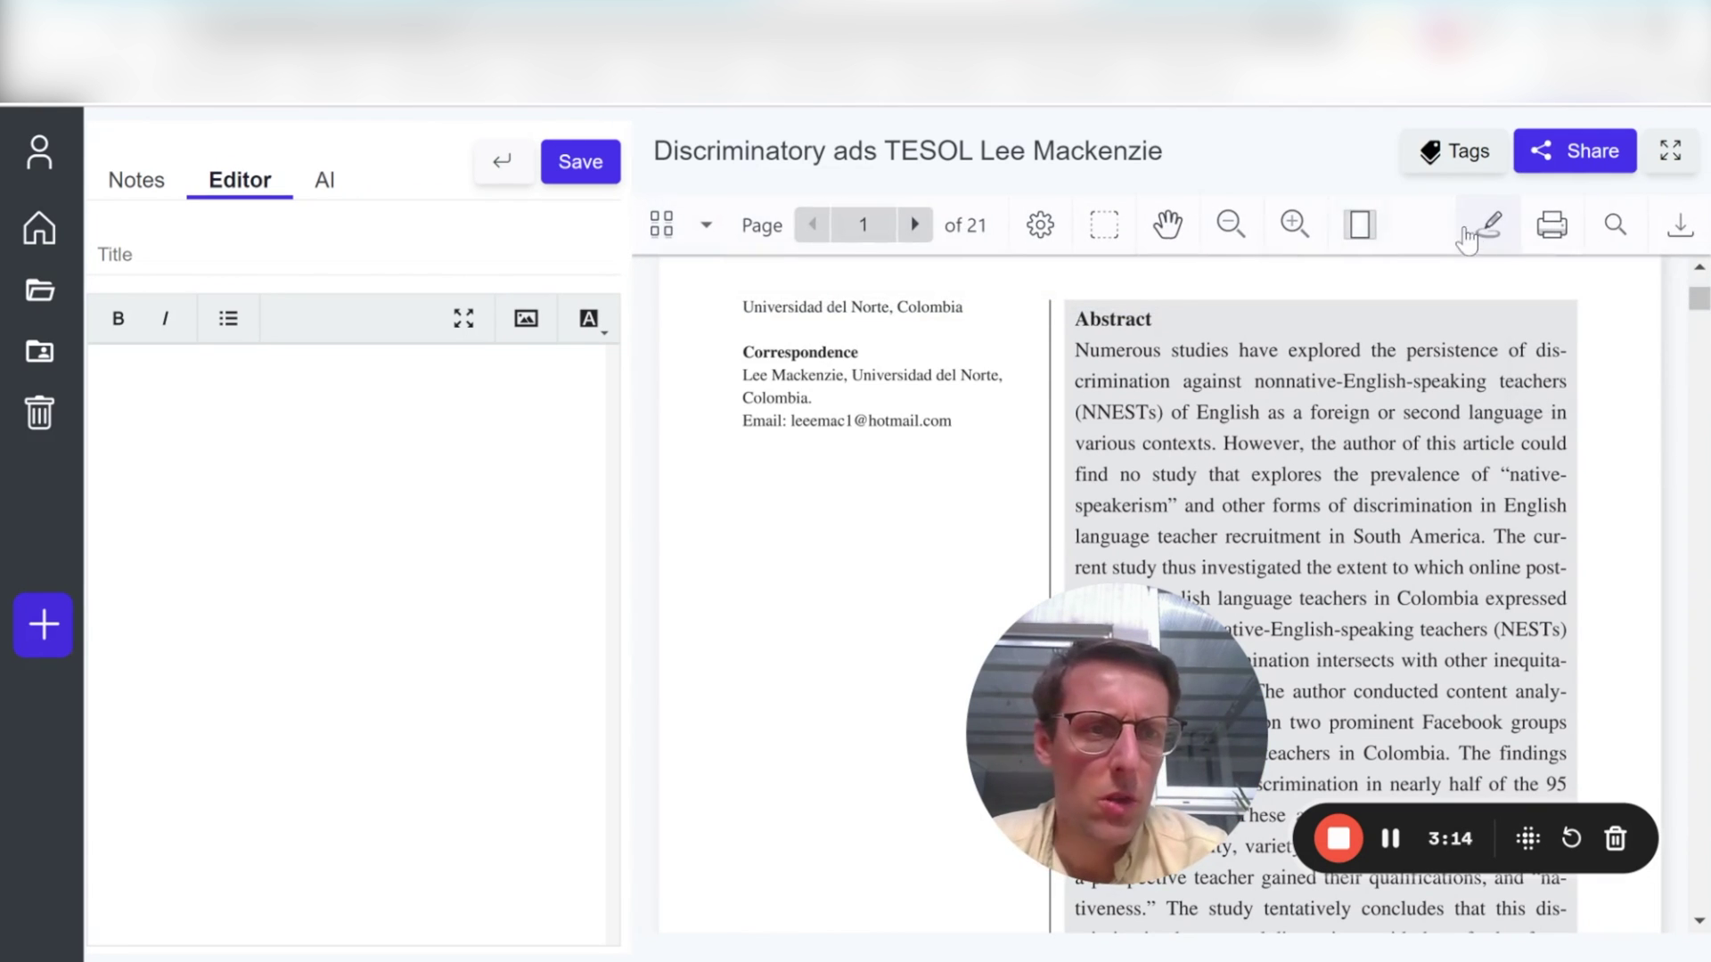
Step: View the paper's notes list and open a blank new note
scroll(1159, 597, "down", 5)
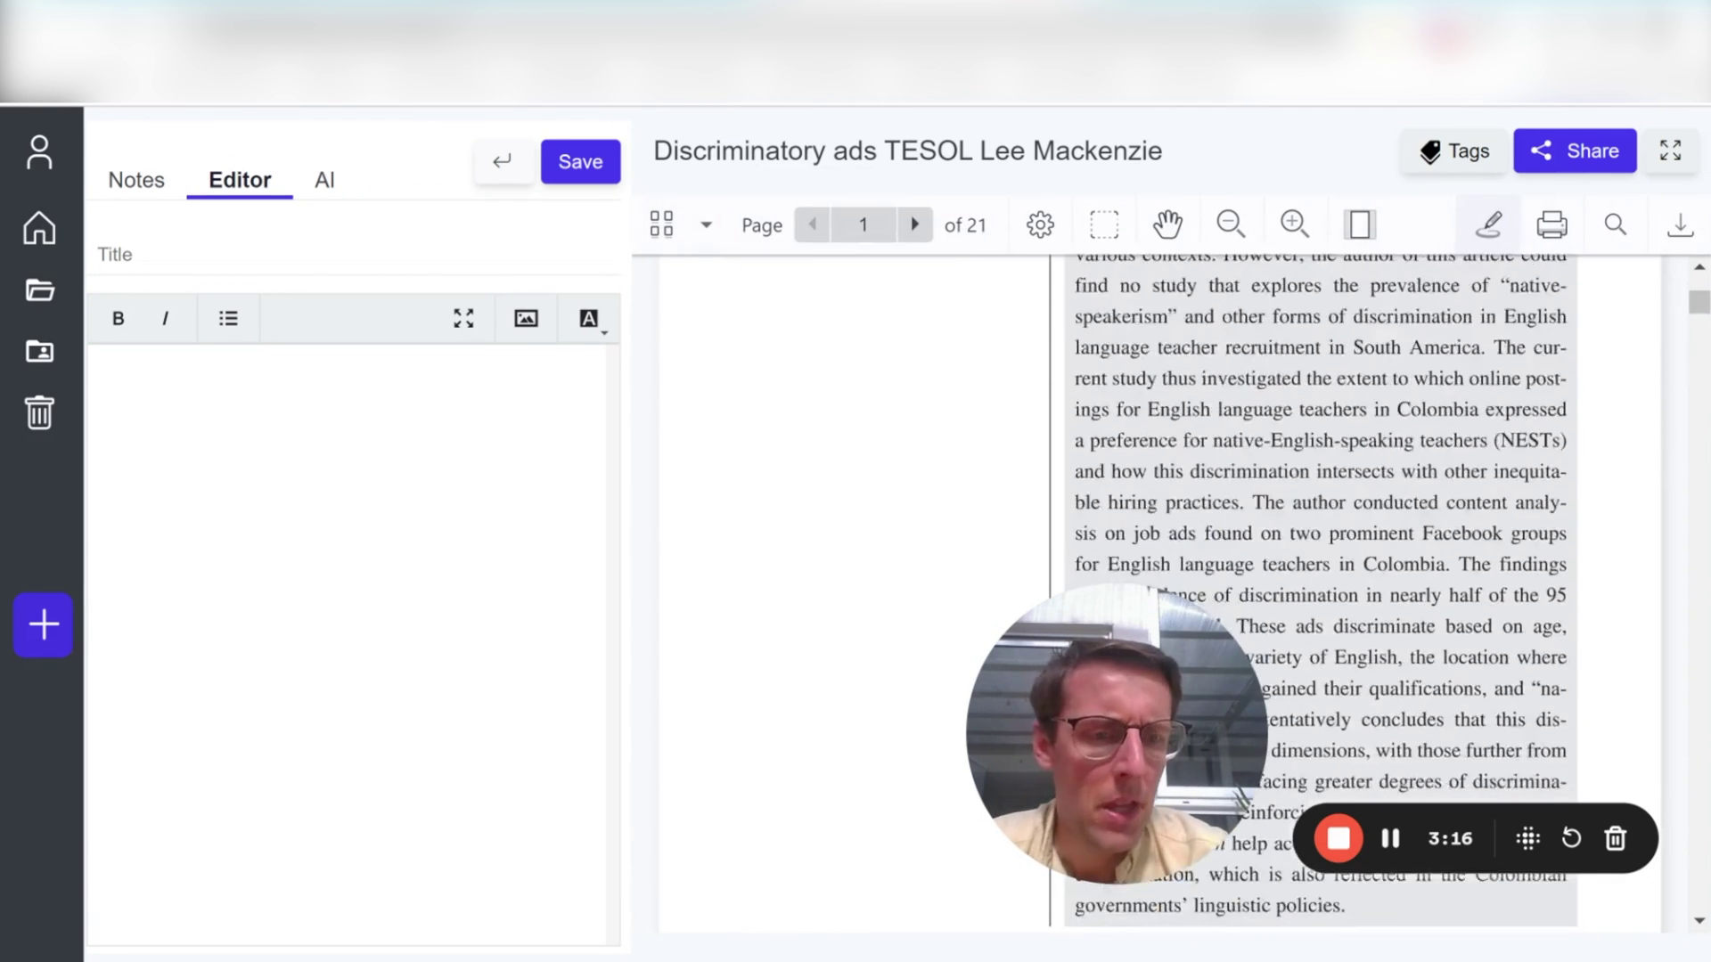
scroll(1158, 597, "up", 4)
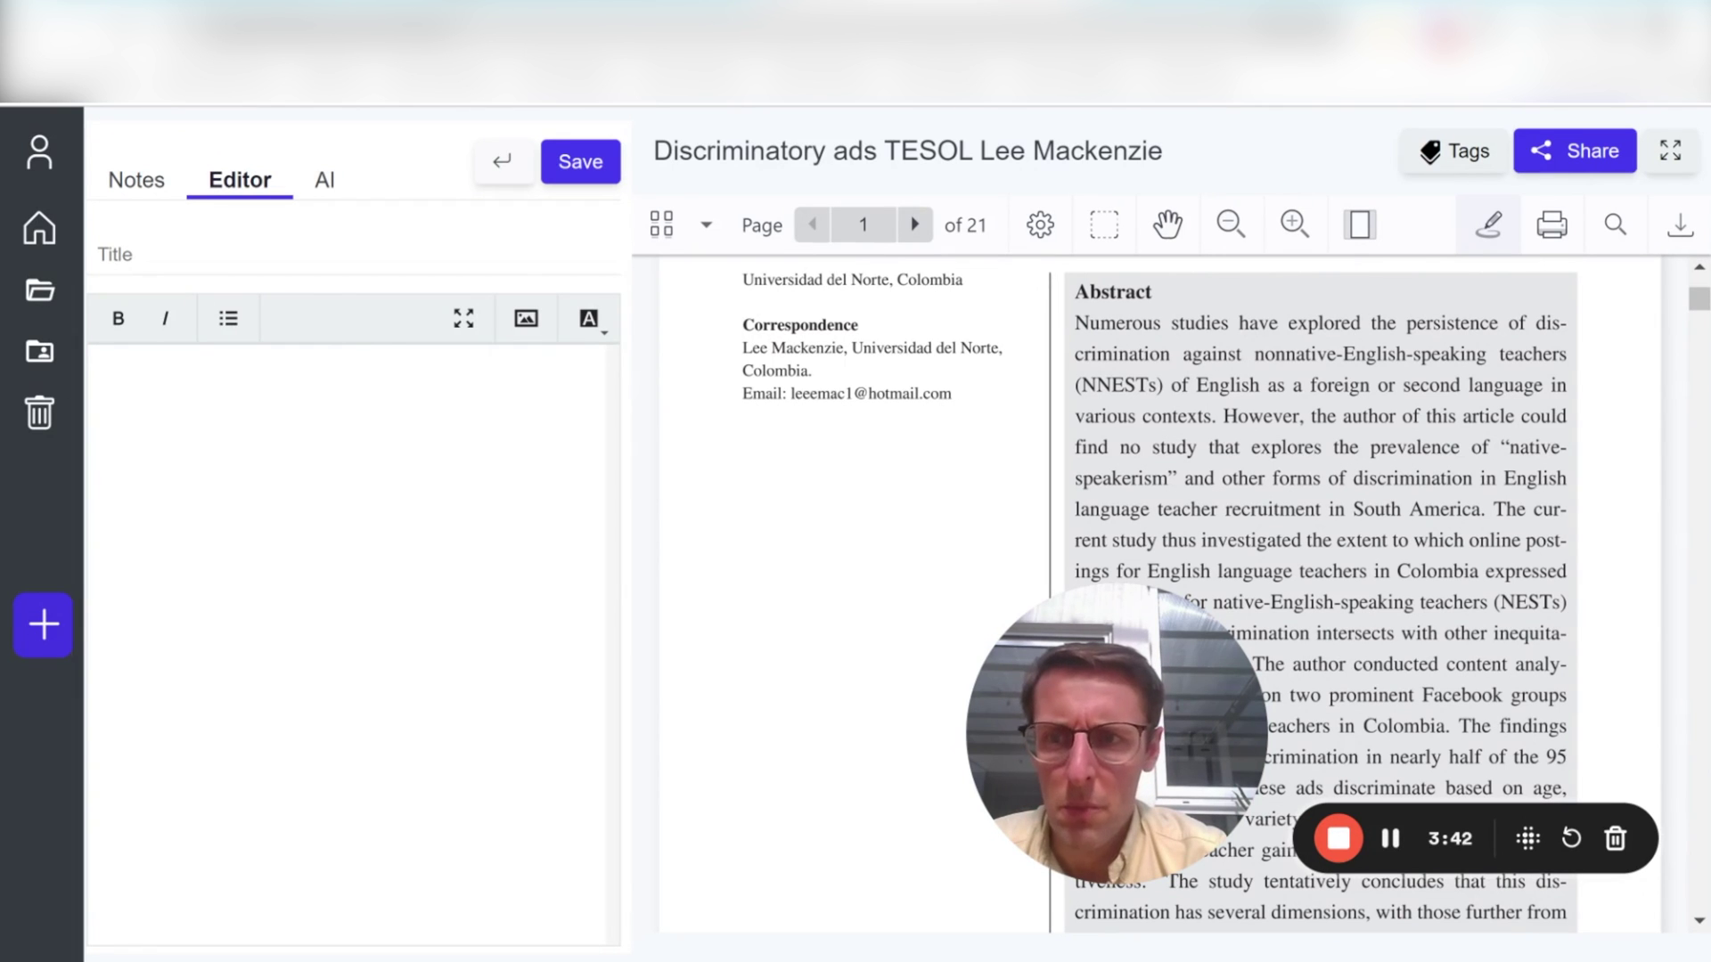
left_click(136, 183)
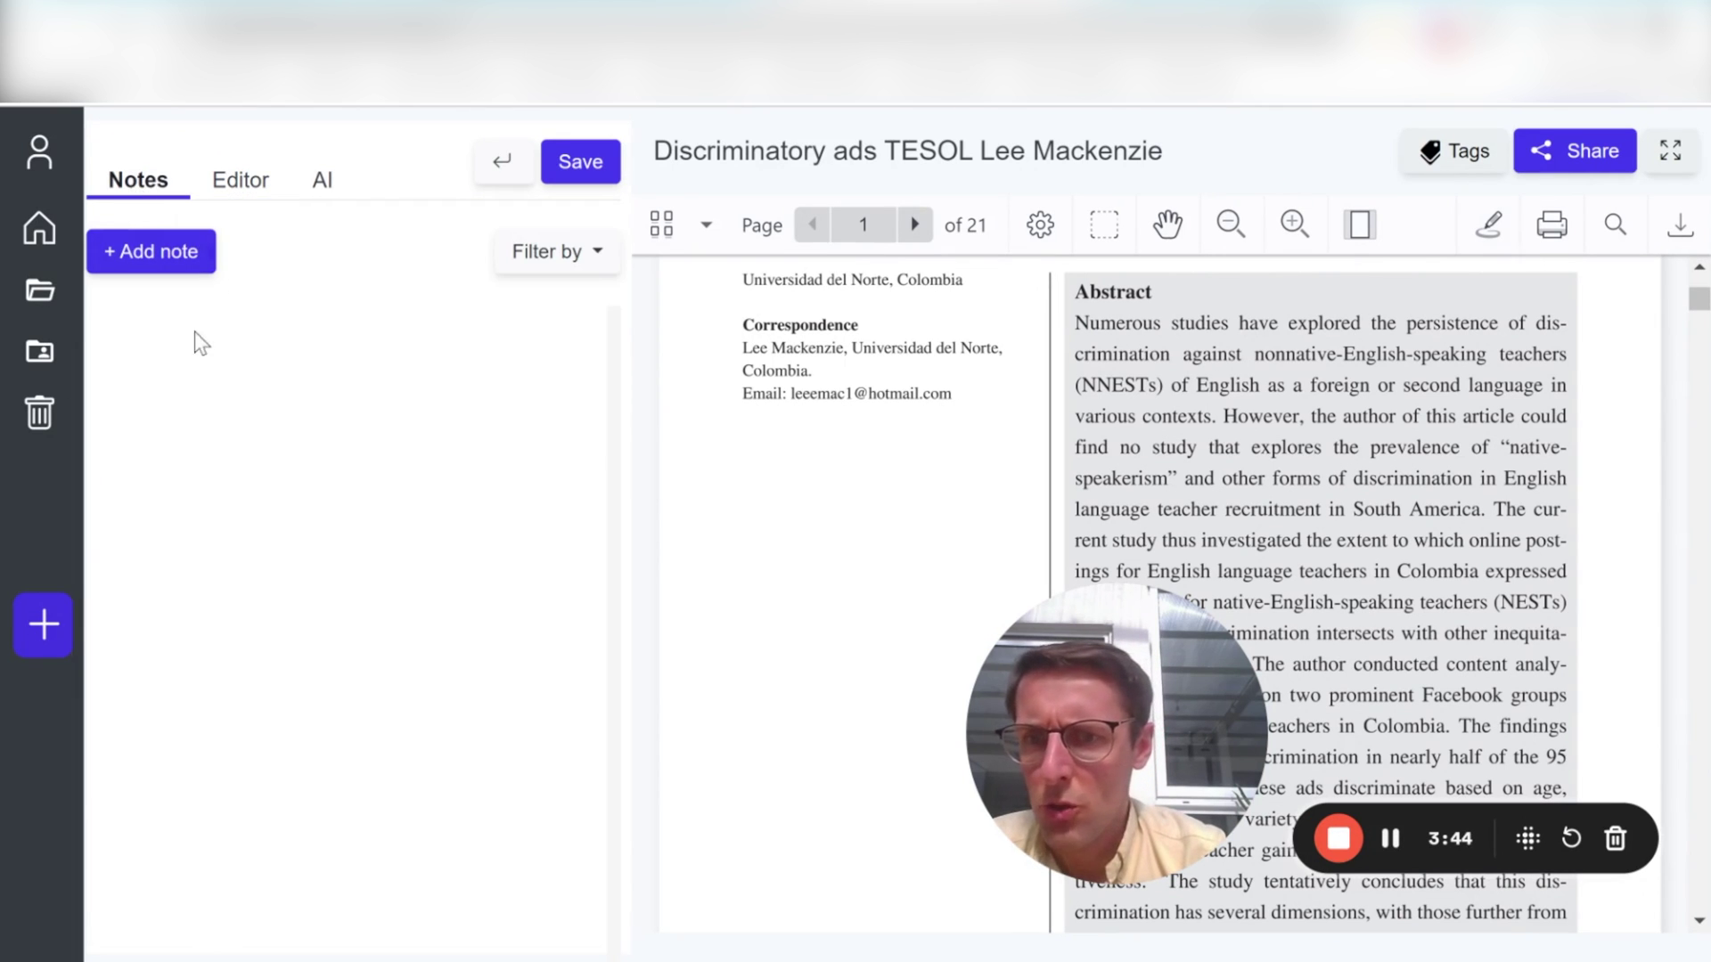
scroll(917, 613, "down", 5)
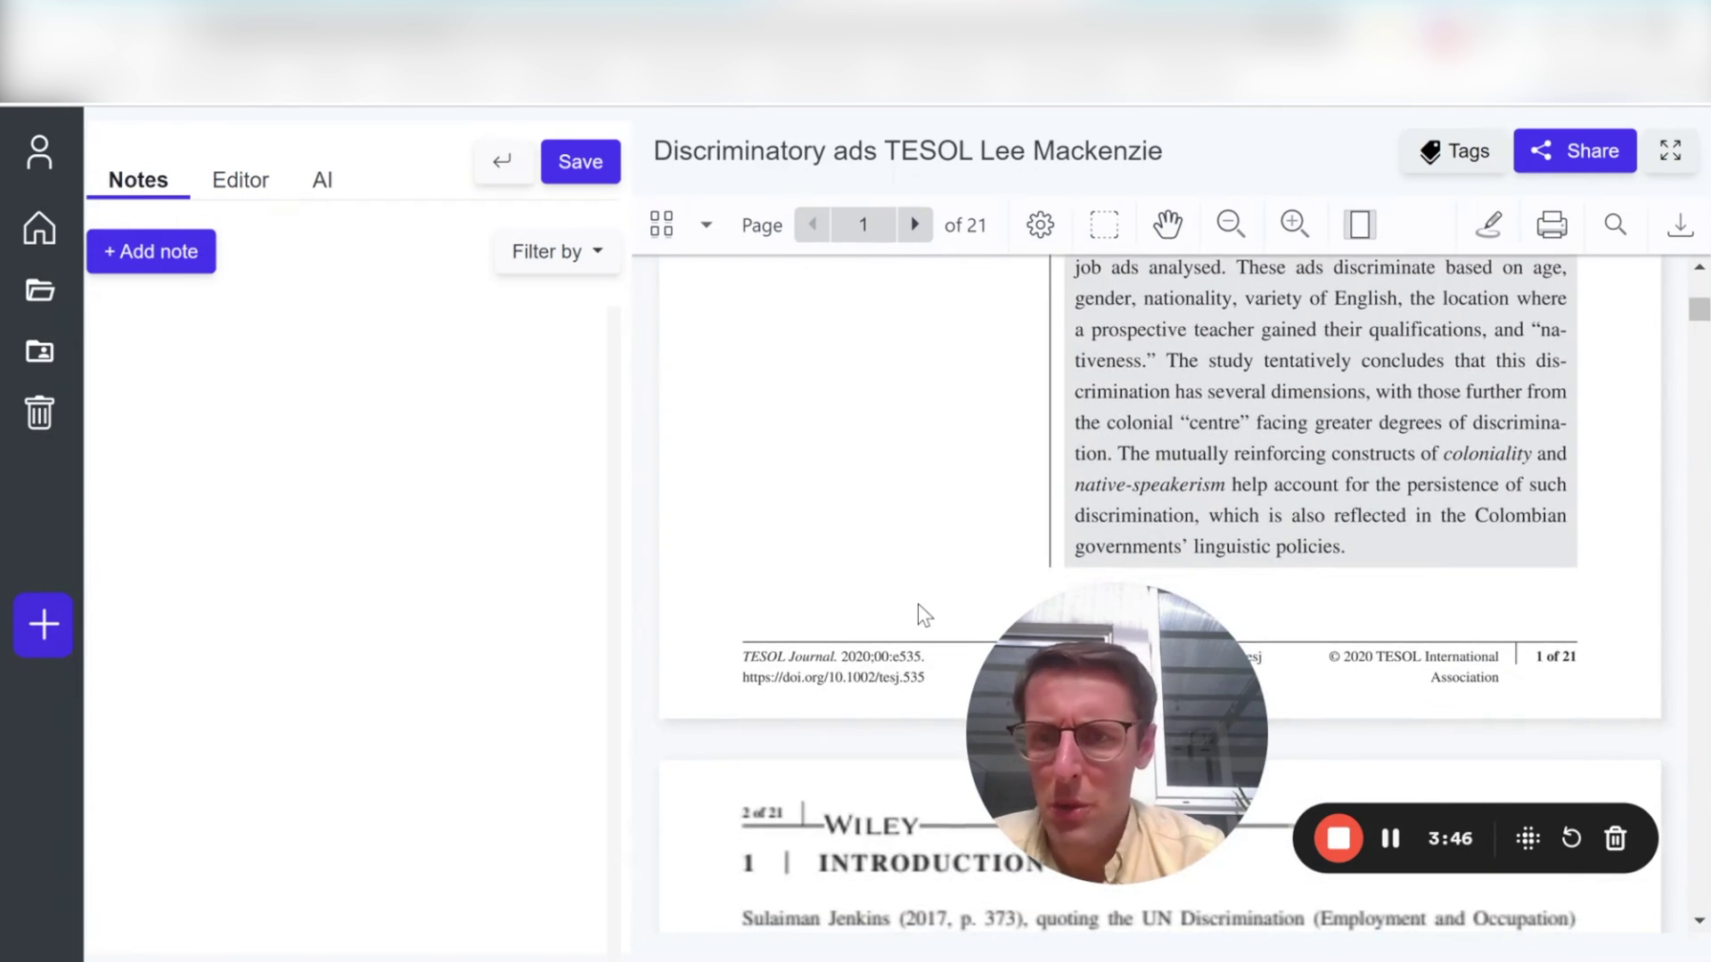
left_click(158, 250)
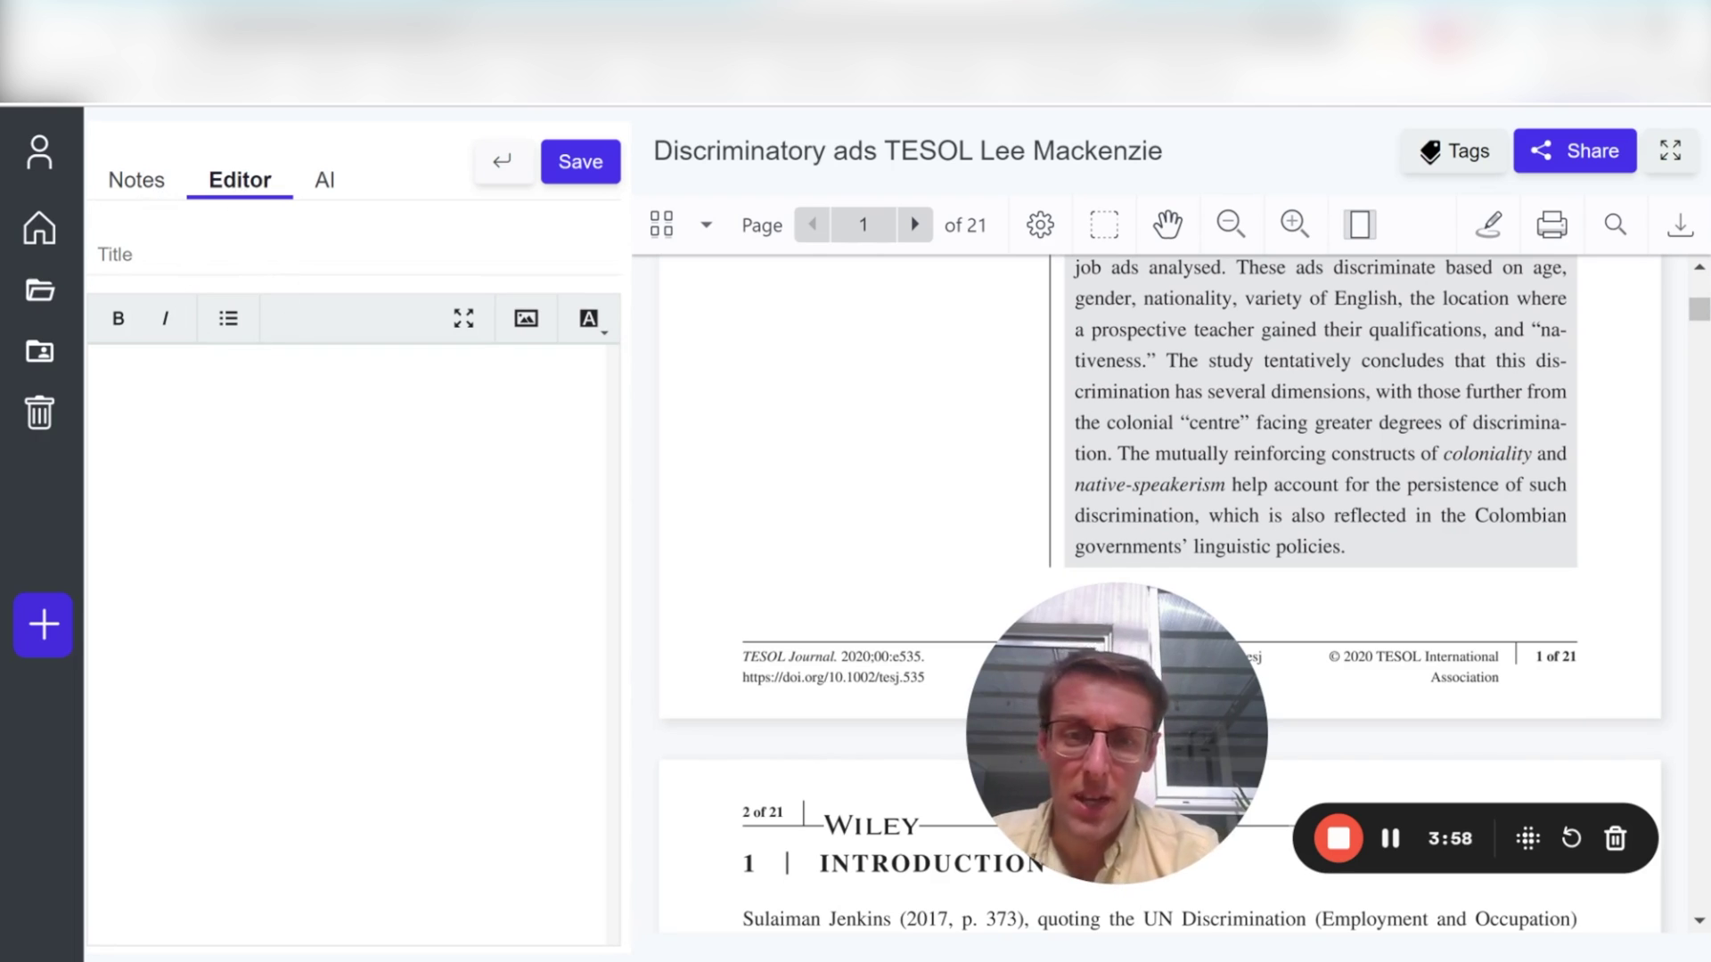
Step: Open the AI assistant beside the paper and set its prompt type to "Suggest keywords for literature search"
scroll(1083, 501, "down", 10)
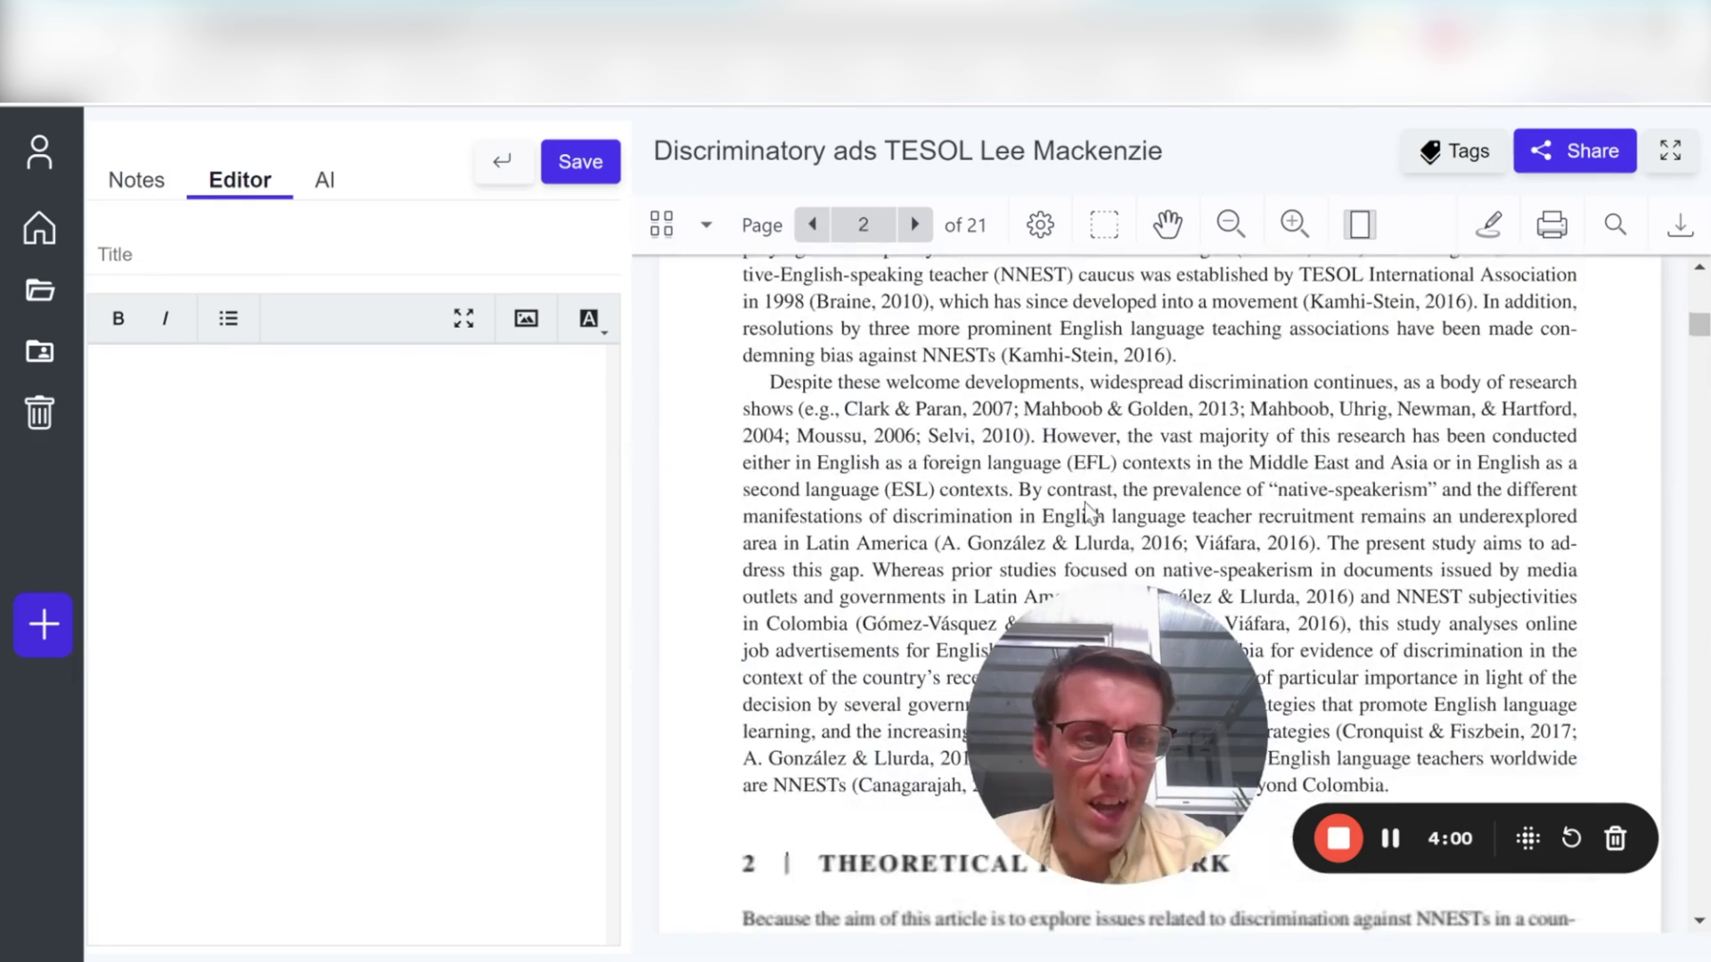
scroll(1084, 501, "down", 1)
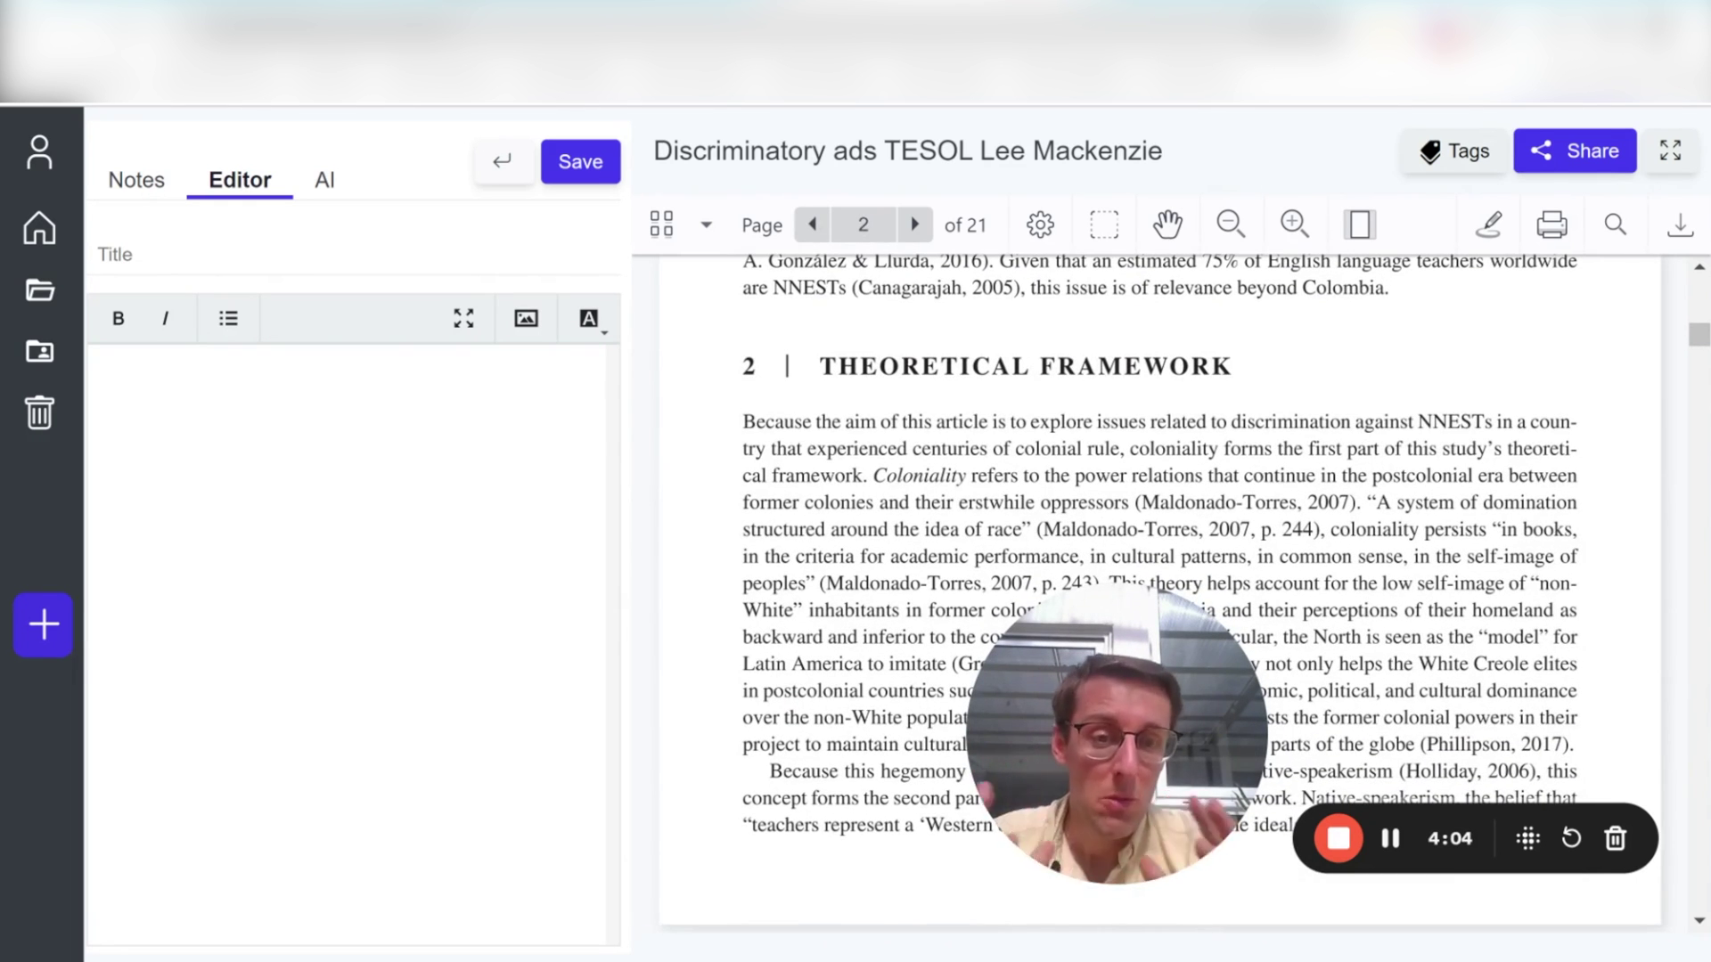
scroll(1158, 588, "down", 6)
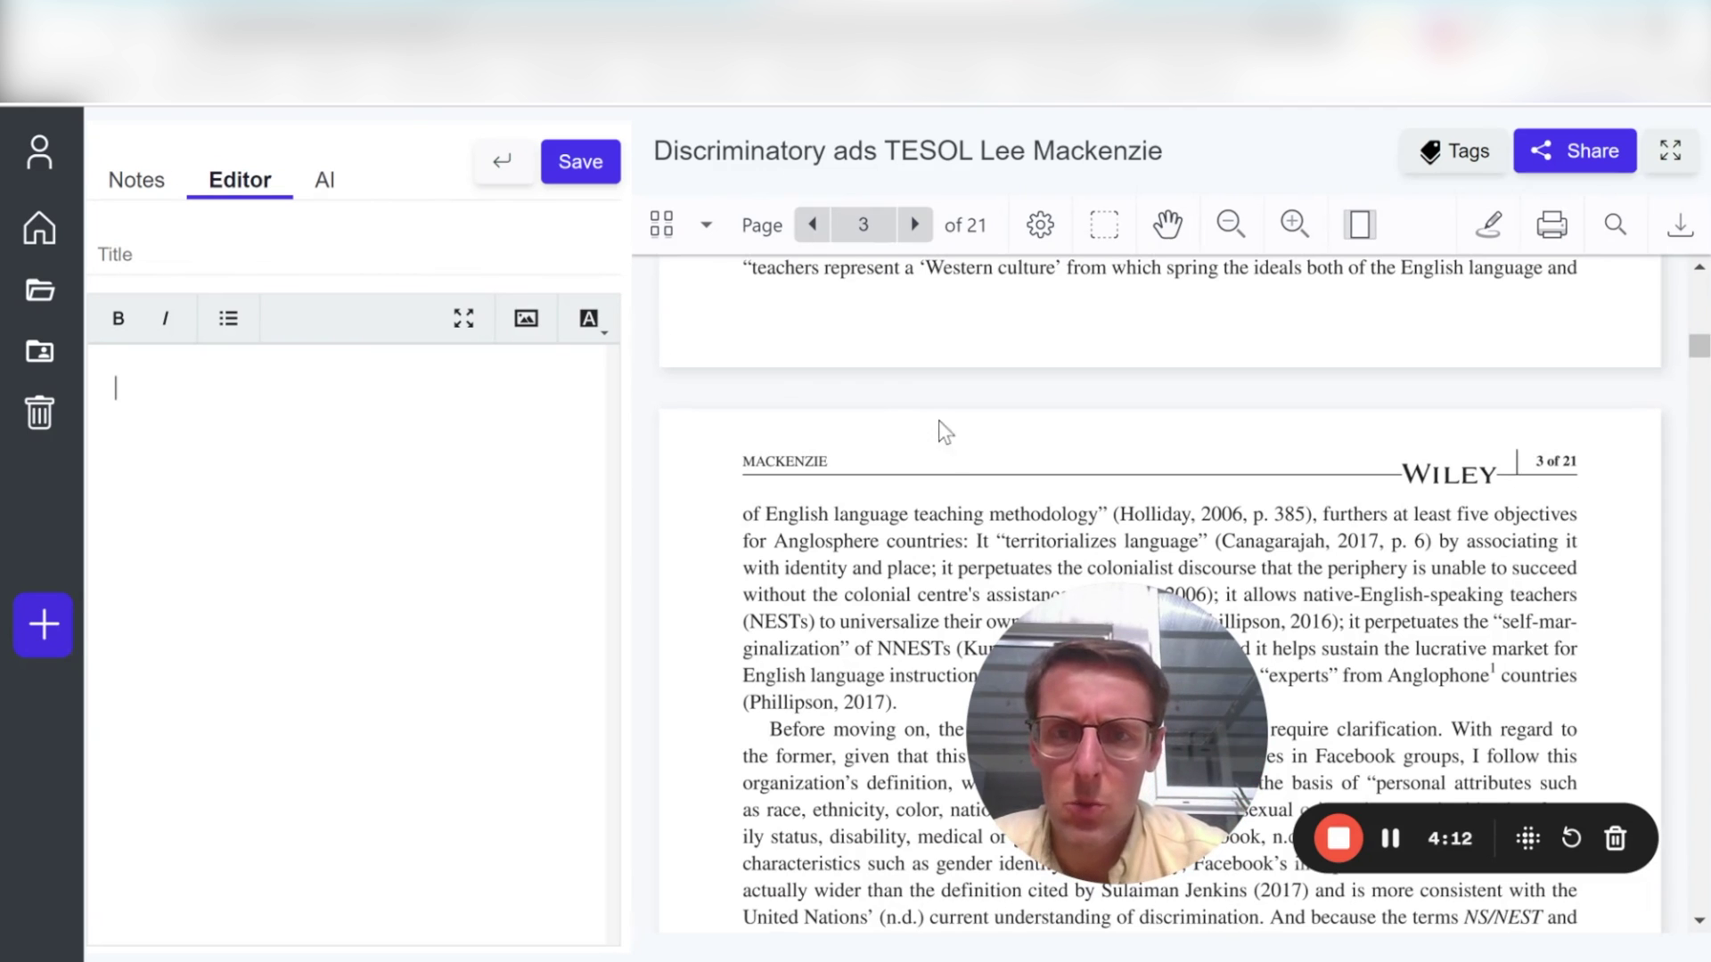
scroll(670, 481, "up", 4)
scroll(670, 481, "down", 5)
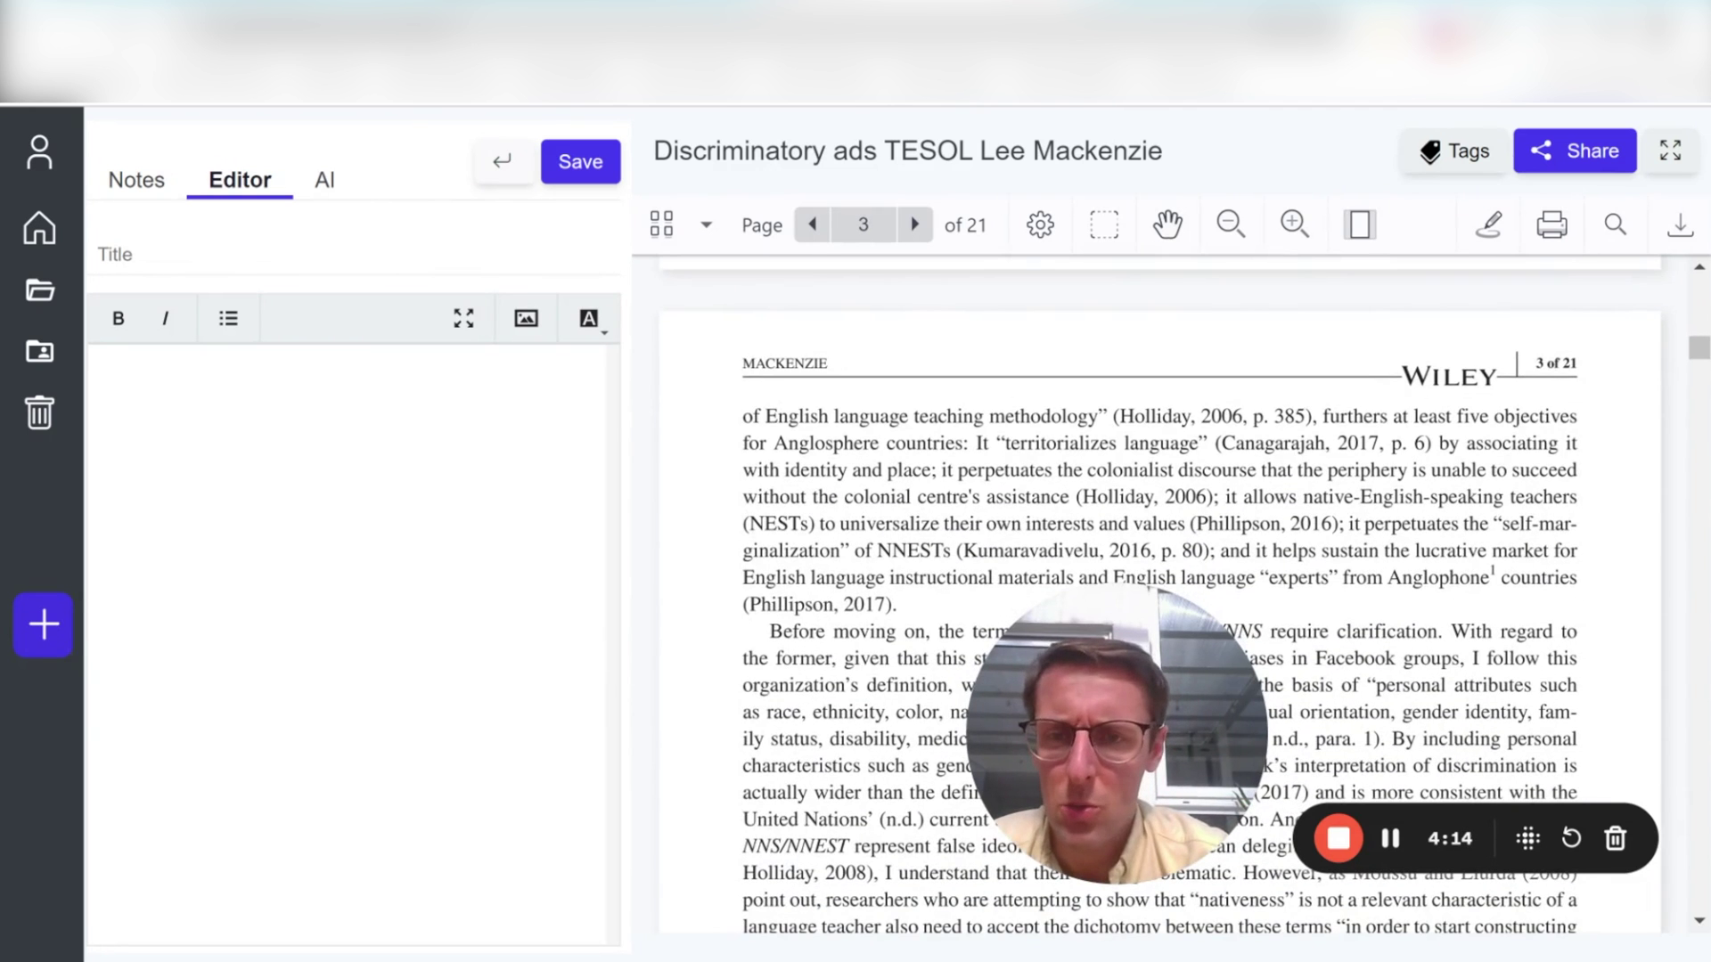
left_click(332, 183)
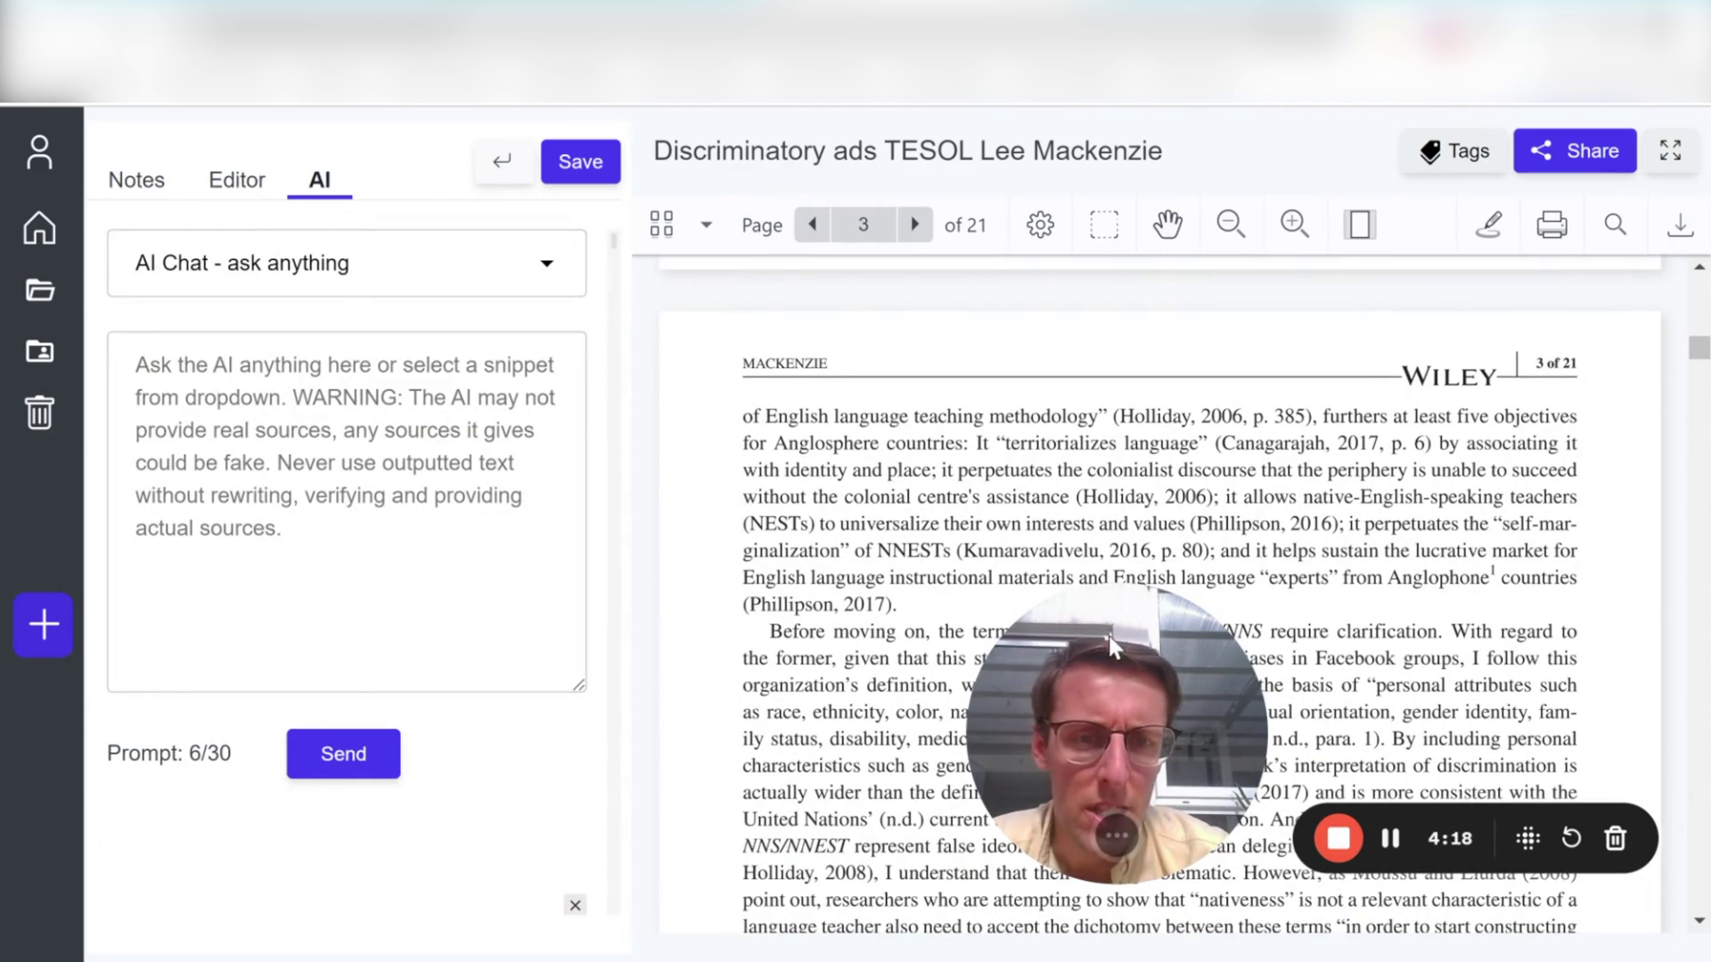
left_click_drag(1120, 654, 1097, 591)
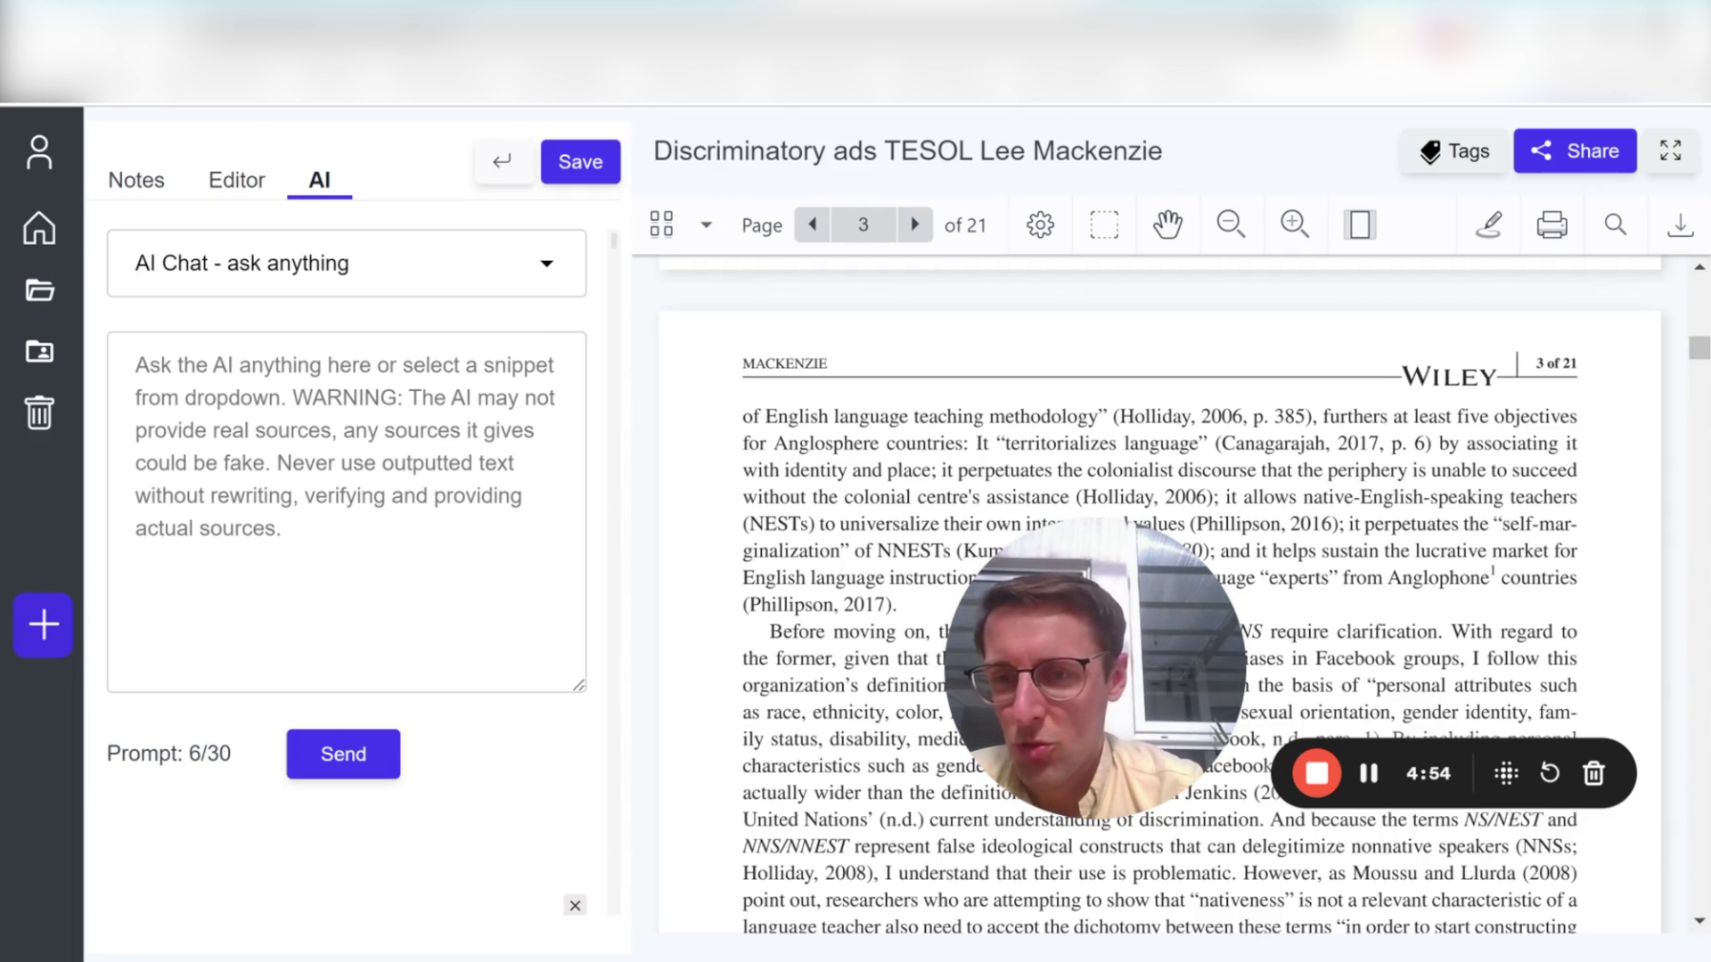
key("Down")
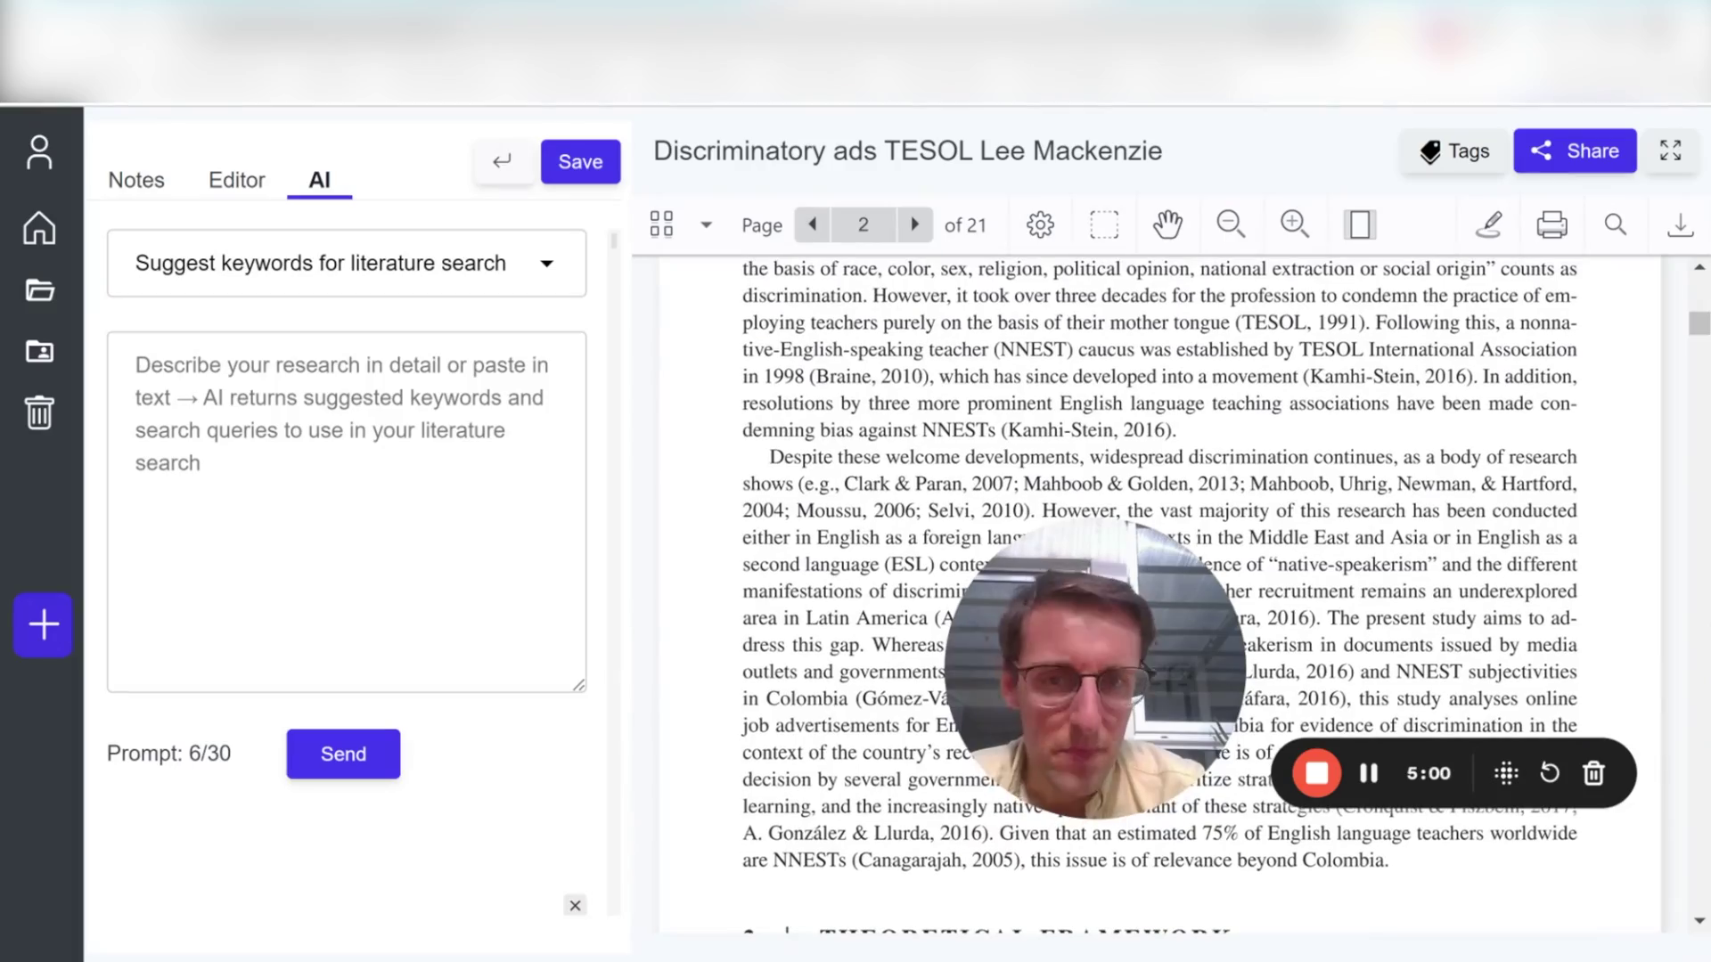
Step: Copy the introduction paragraph starting "Despite these welcome developments" into the AI prompt and send it for keyword suggestions
left_click(135, 365)
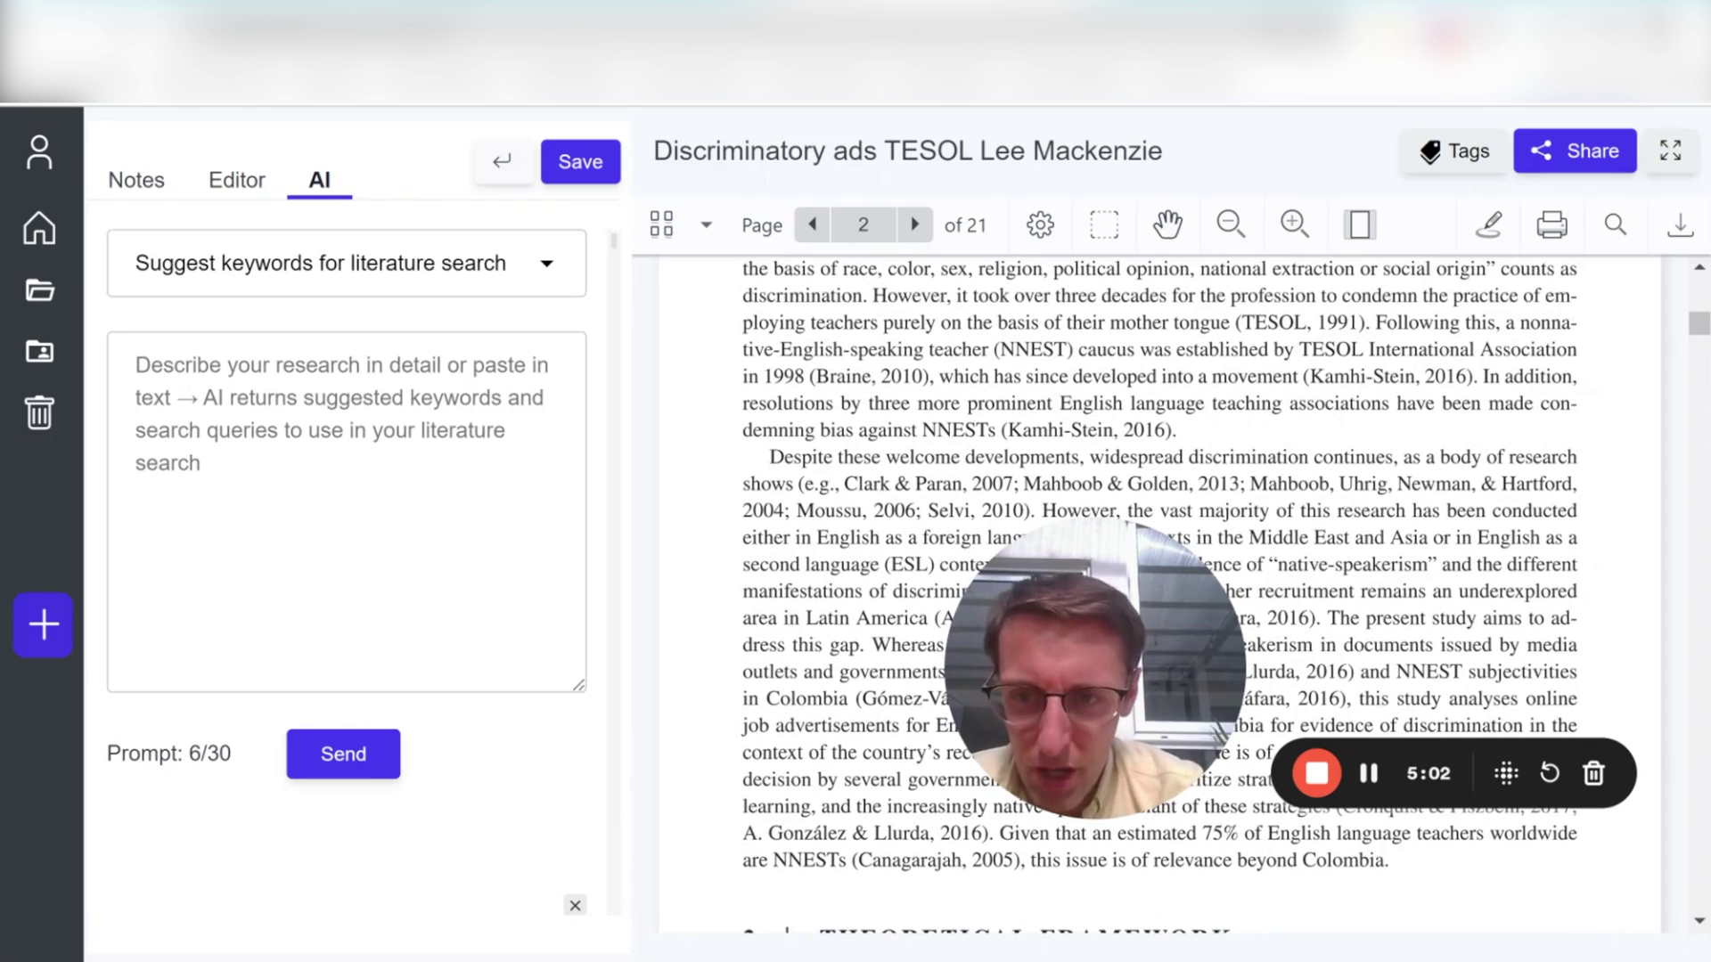
scroll(1158, 596, "up", 3)
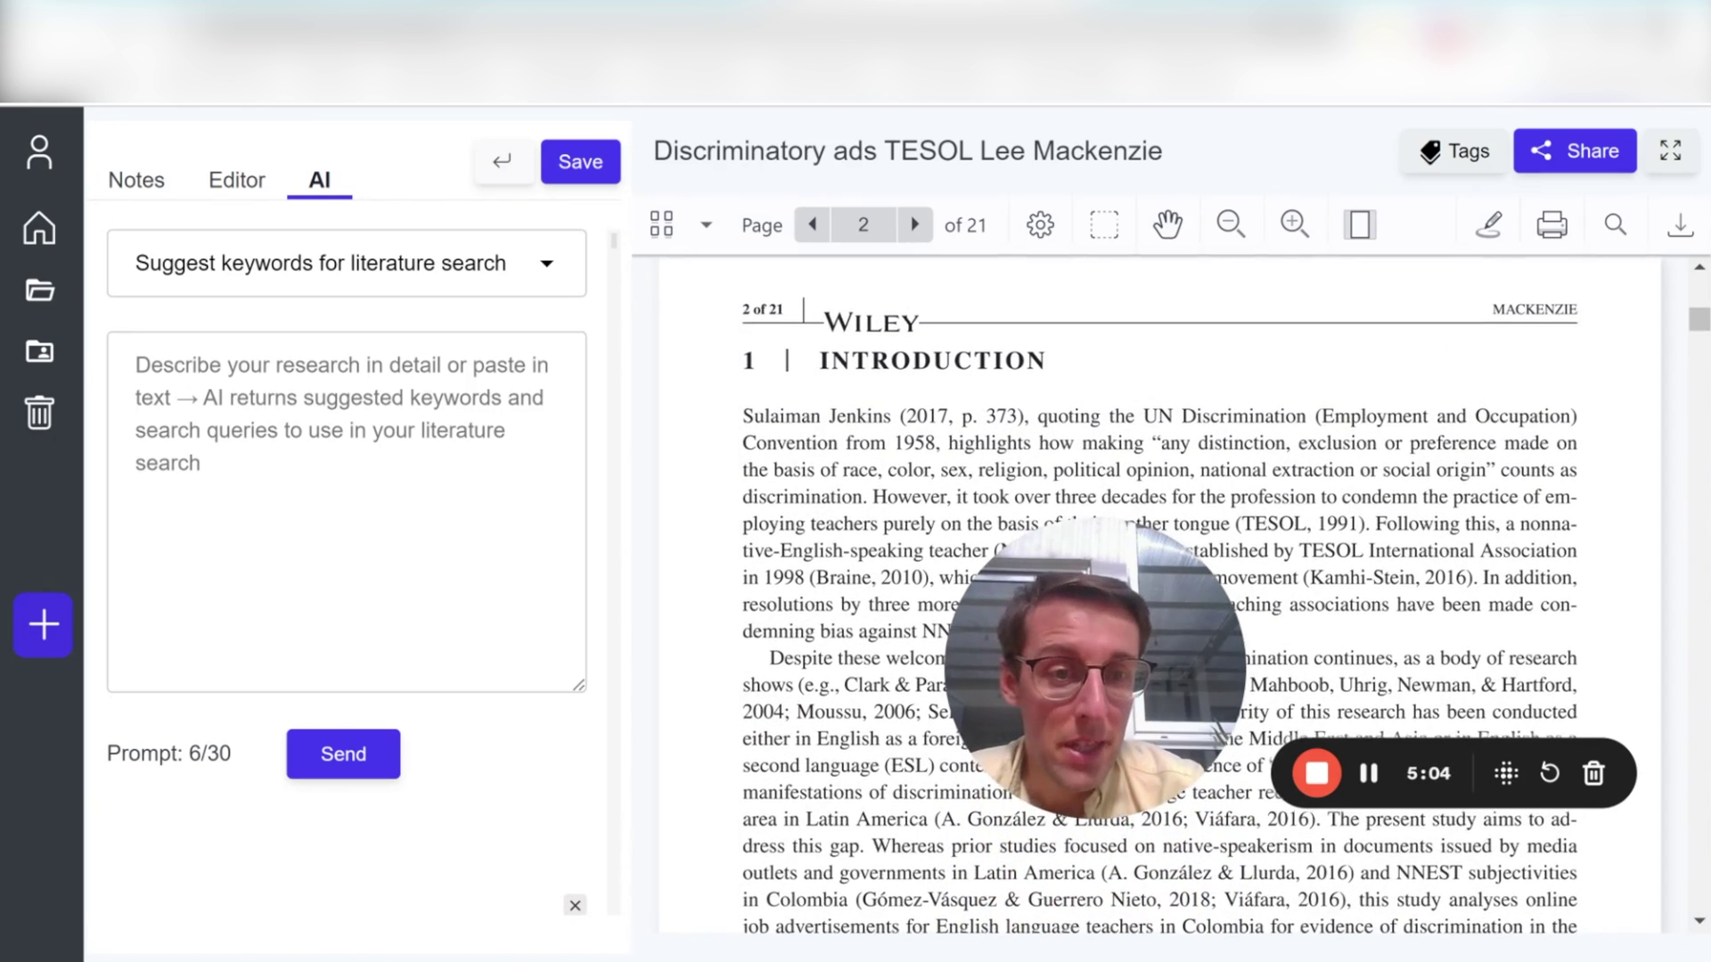
scroll(1158, 597, "down", 1)
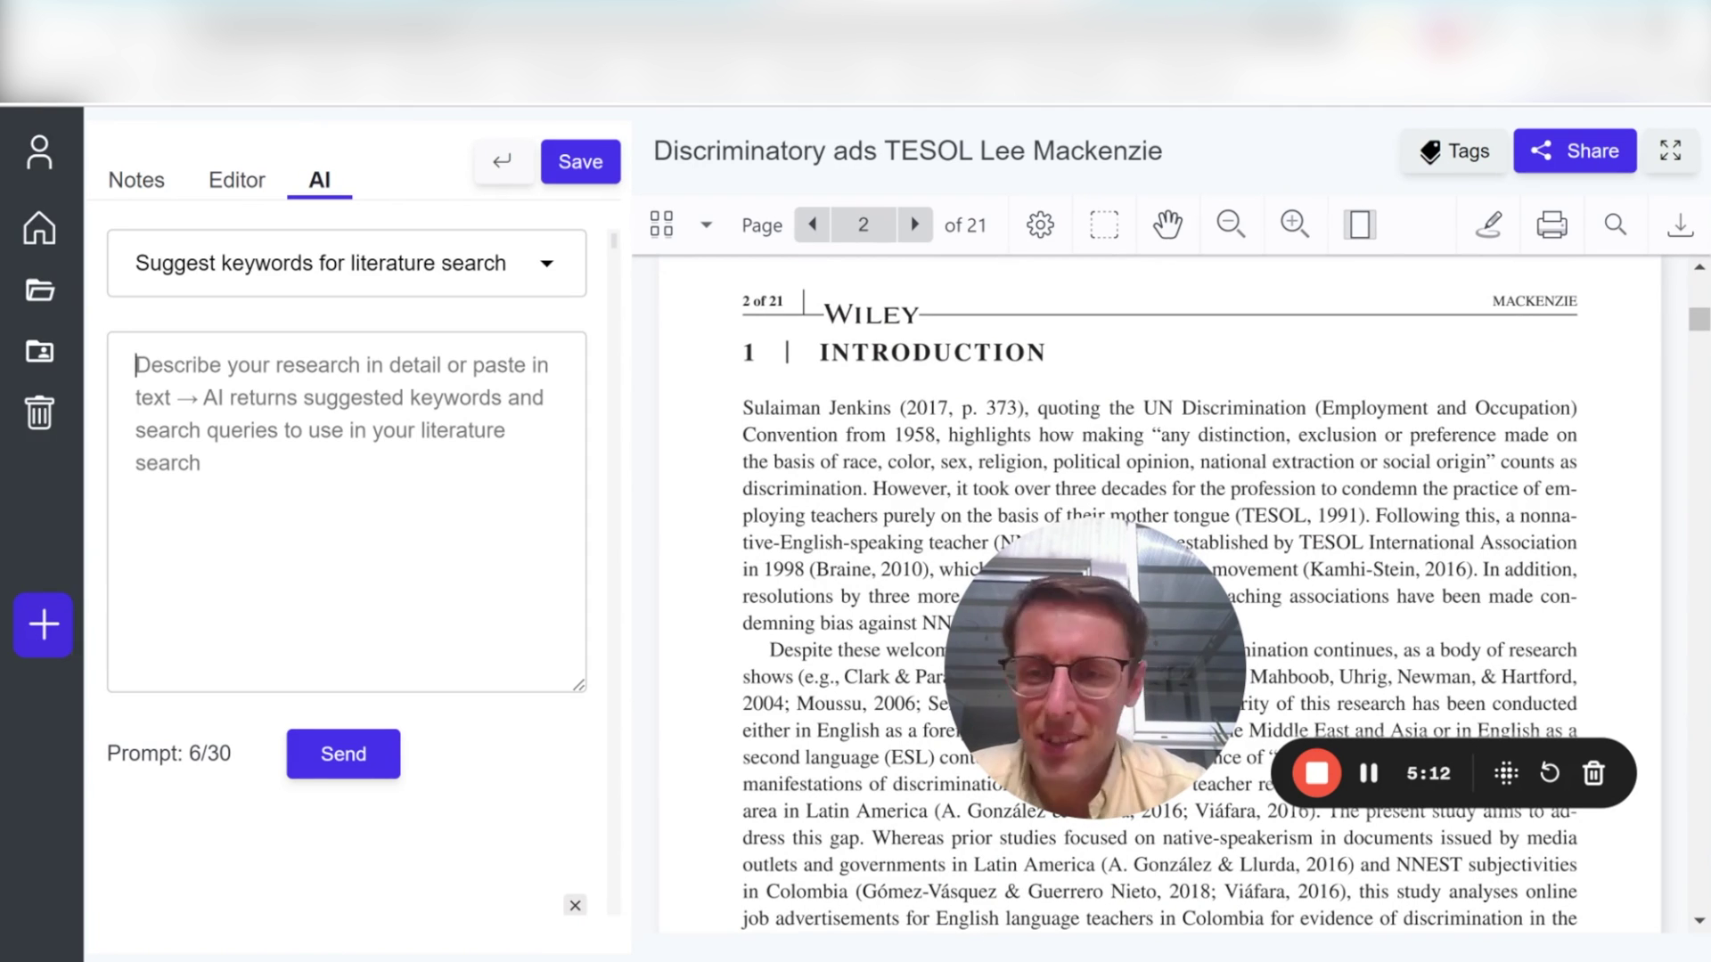
scroll(1159, 588, "down", 3)
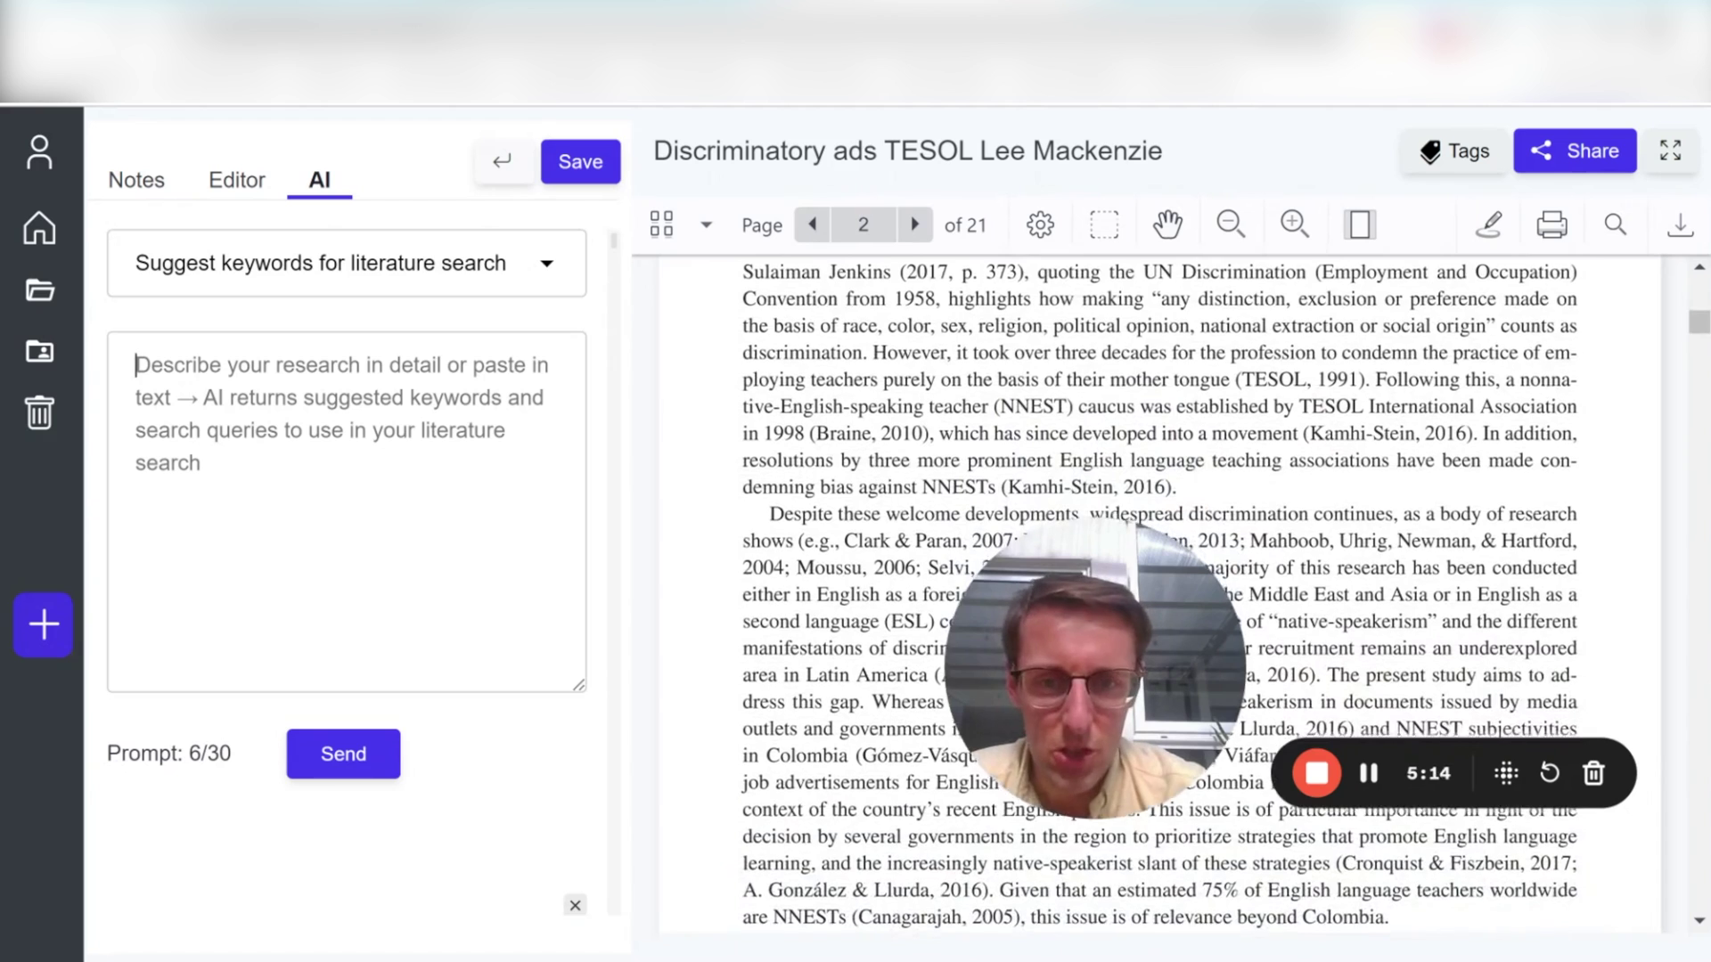
scroll(1158, 534, "up", 1)
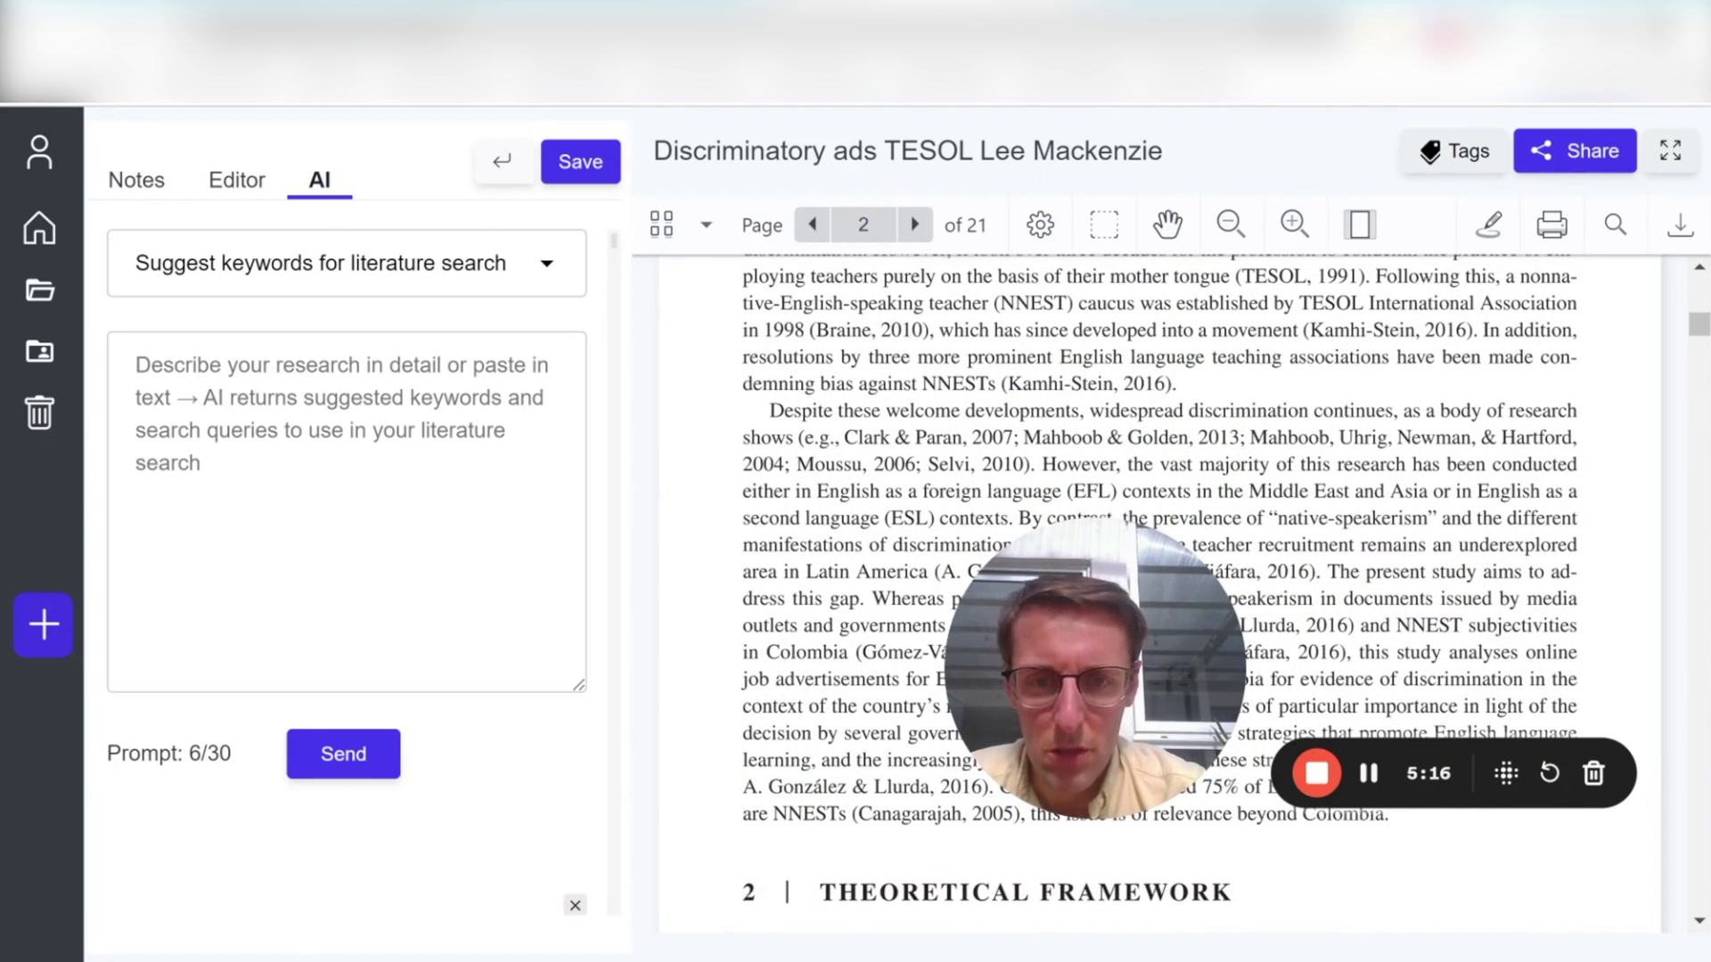
mouse_move(769, 412)
left_mouse_down()
mouse_move(1336, 717)
mouse_move(1431, 841)
mouse_move(1372, 815)
left_mouse_up()
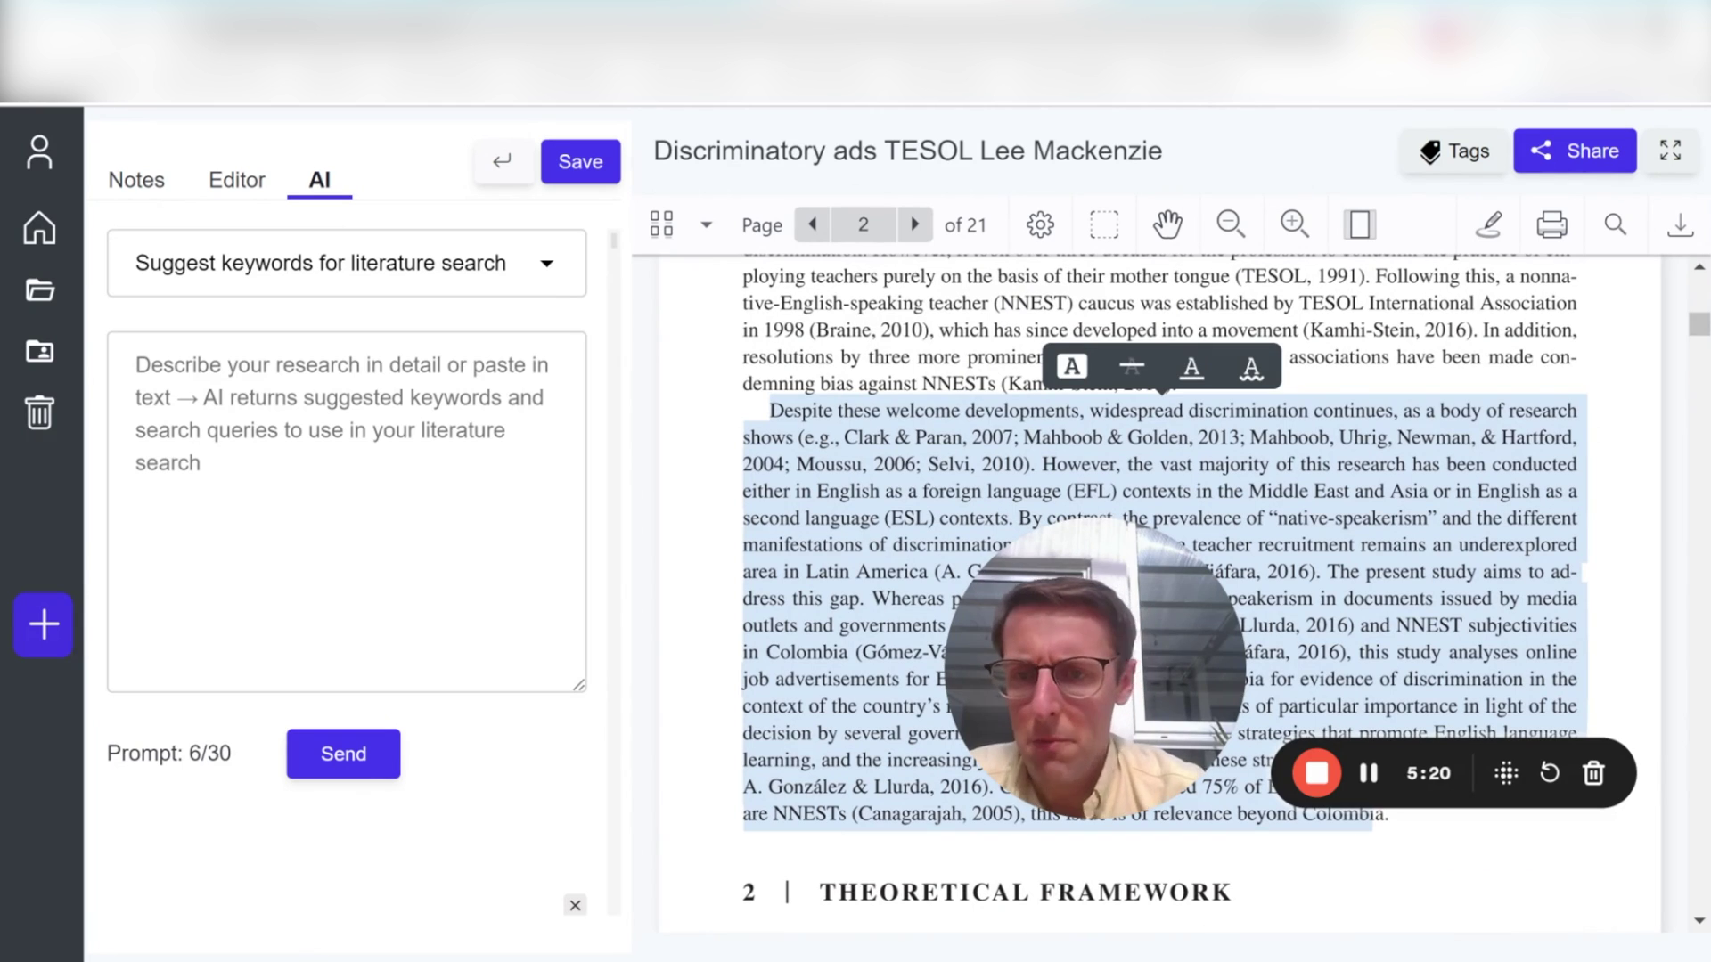
key("ctrl+v")
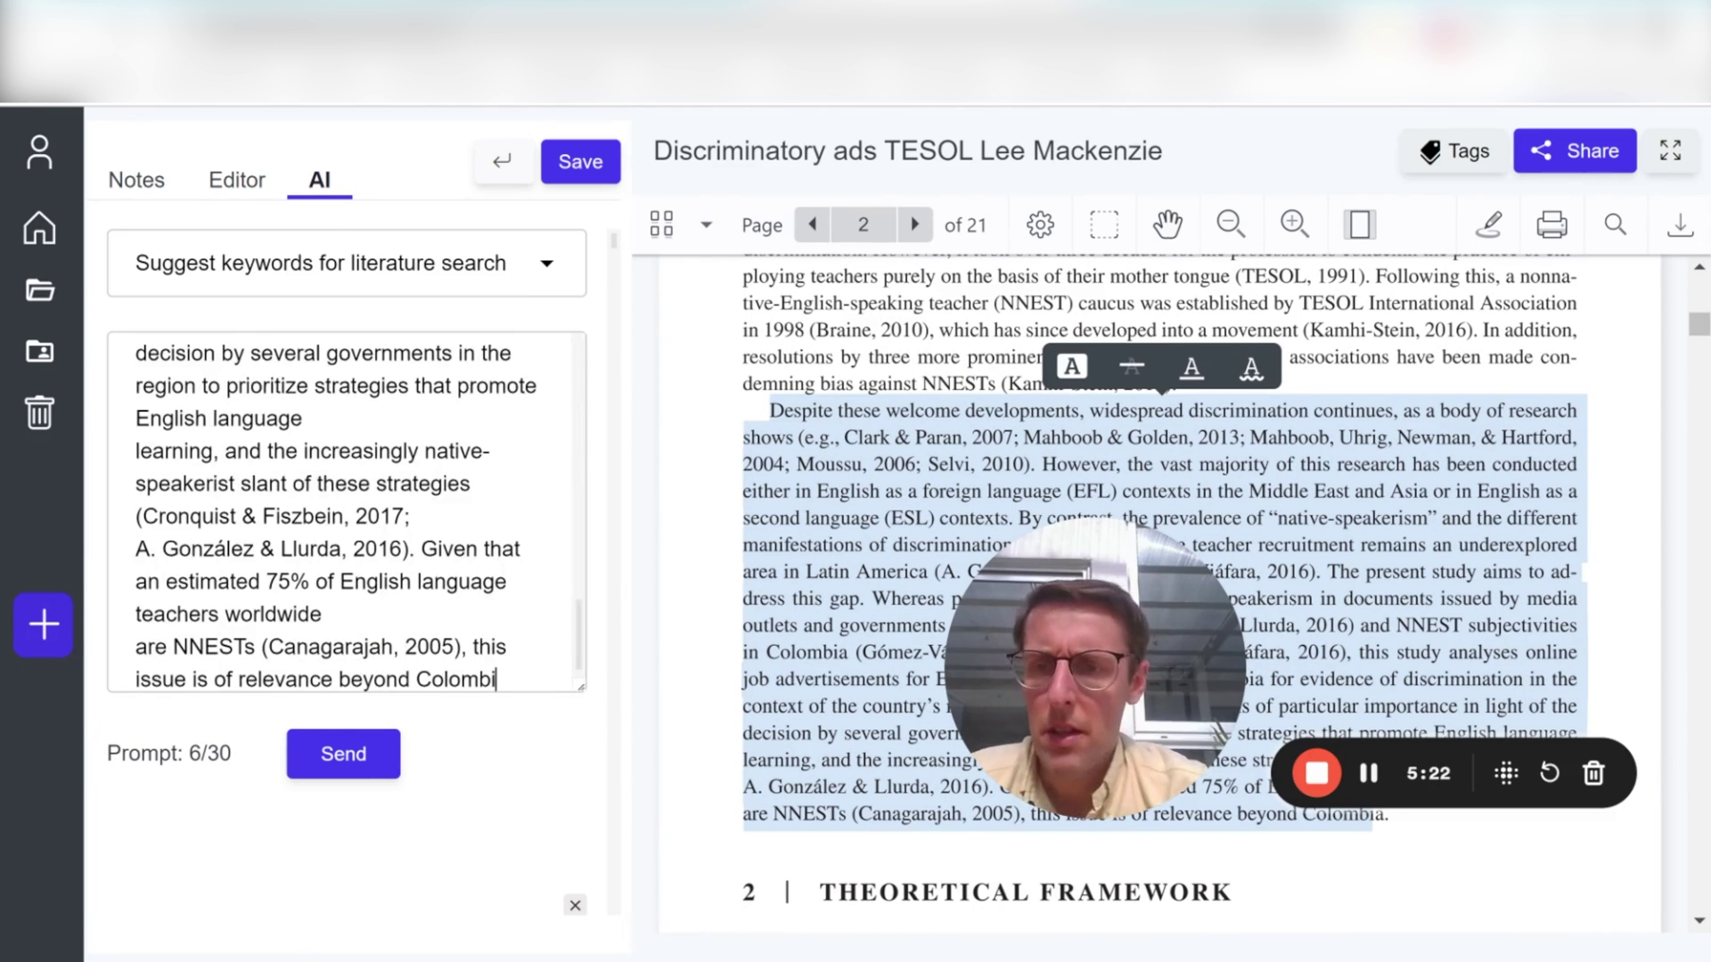
left_click(341, 759)
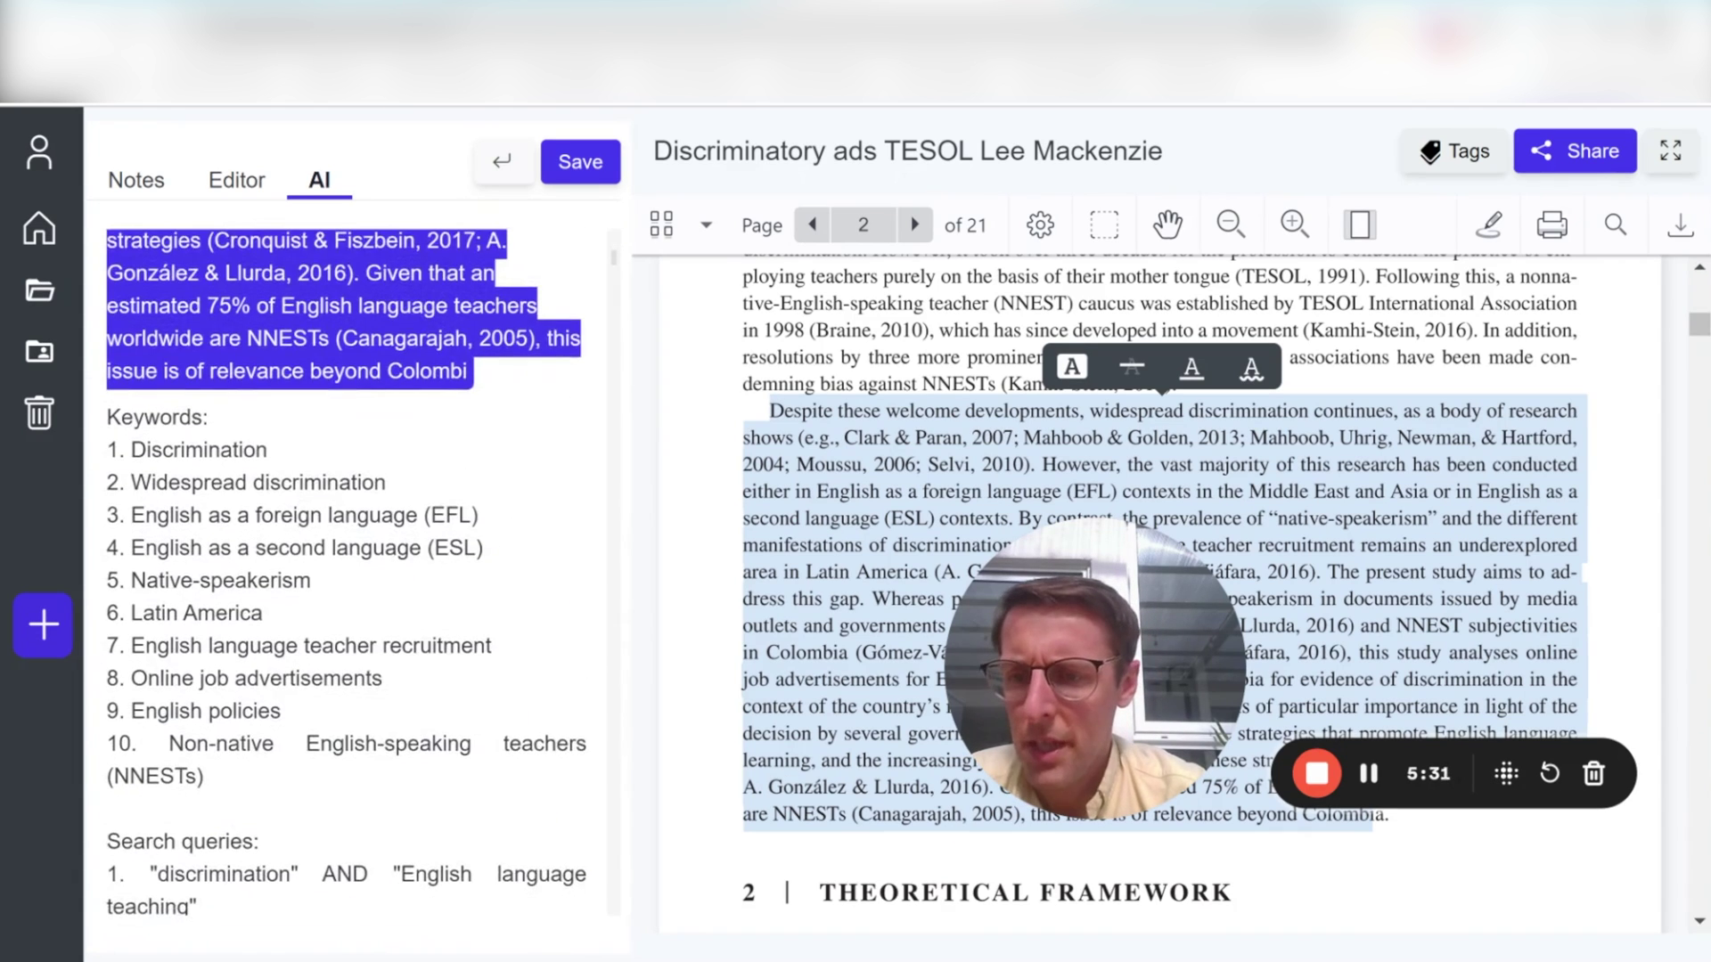
Step: Examine the AI's suggested keywords and search queries, including how the first query combines its terms with AND
left_click_drag(255, 457, 312, 522)
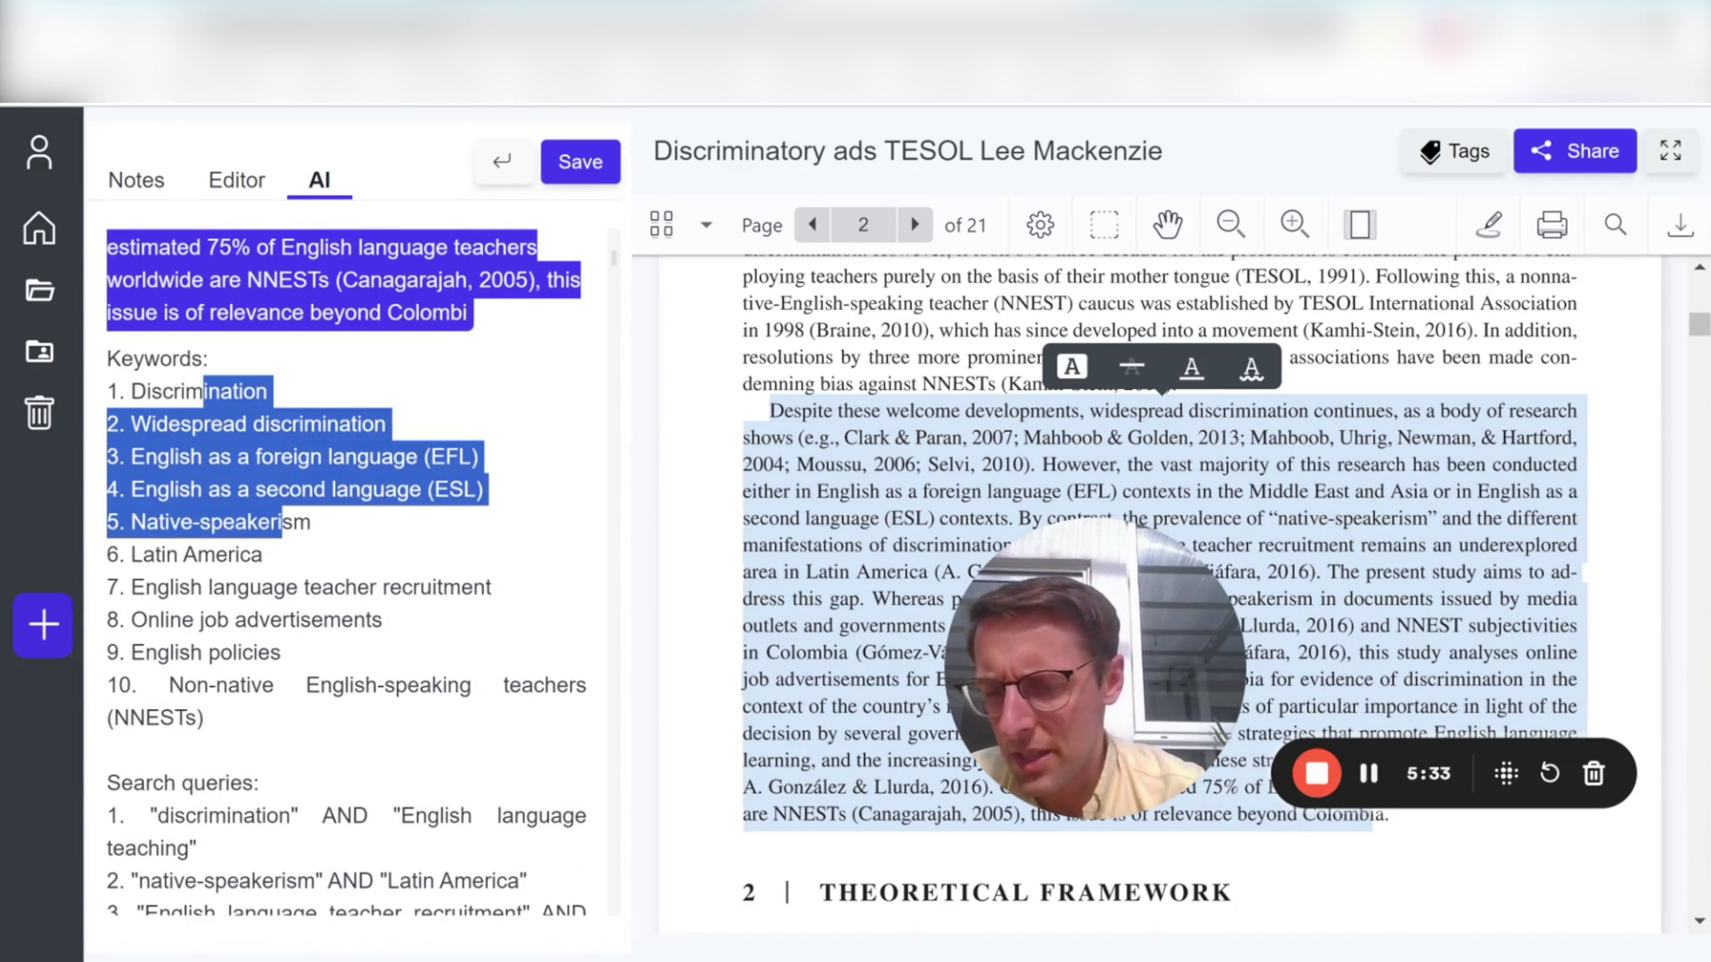
scroll(175, 390, "down", 5)
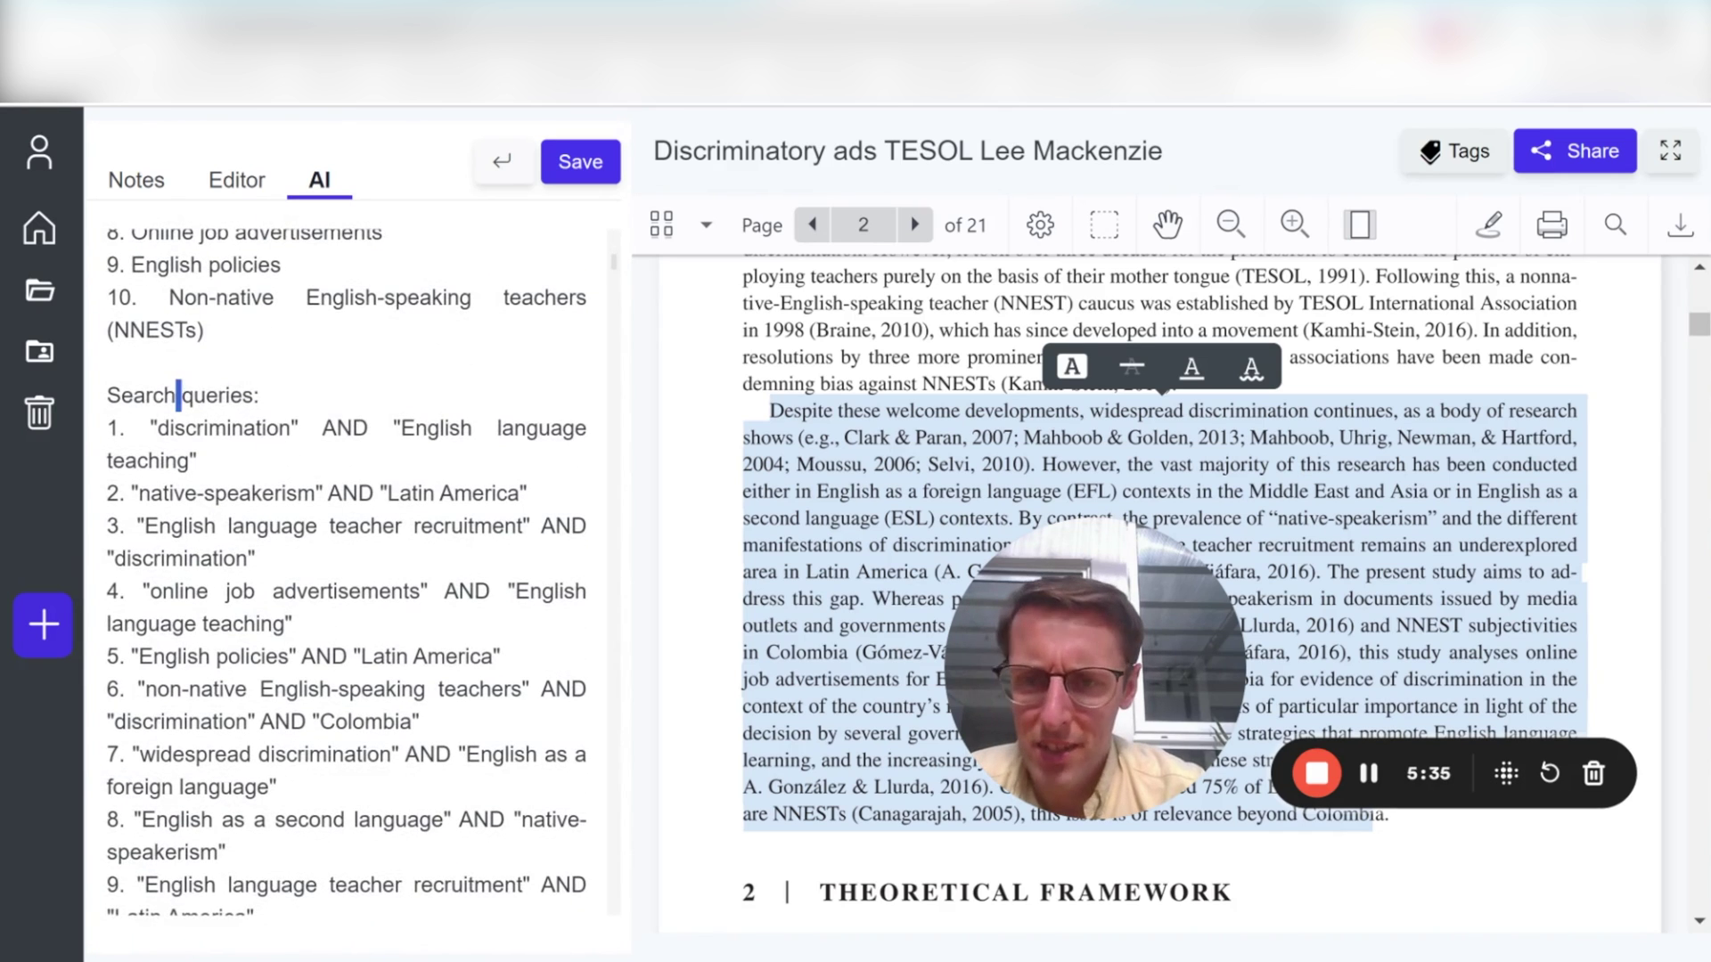
left_click_drag(178, 393, 302, 451)
left_click(304, 463)
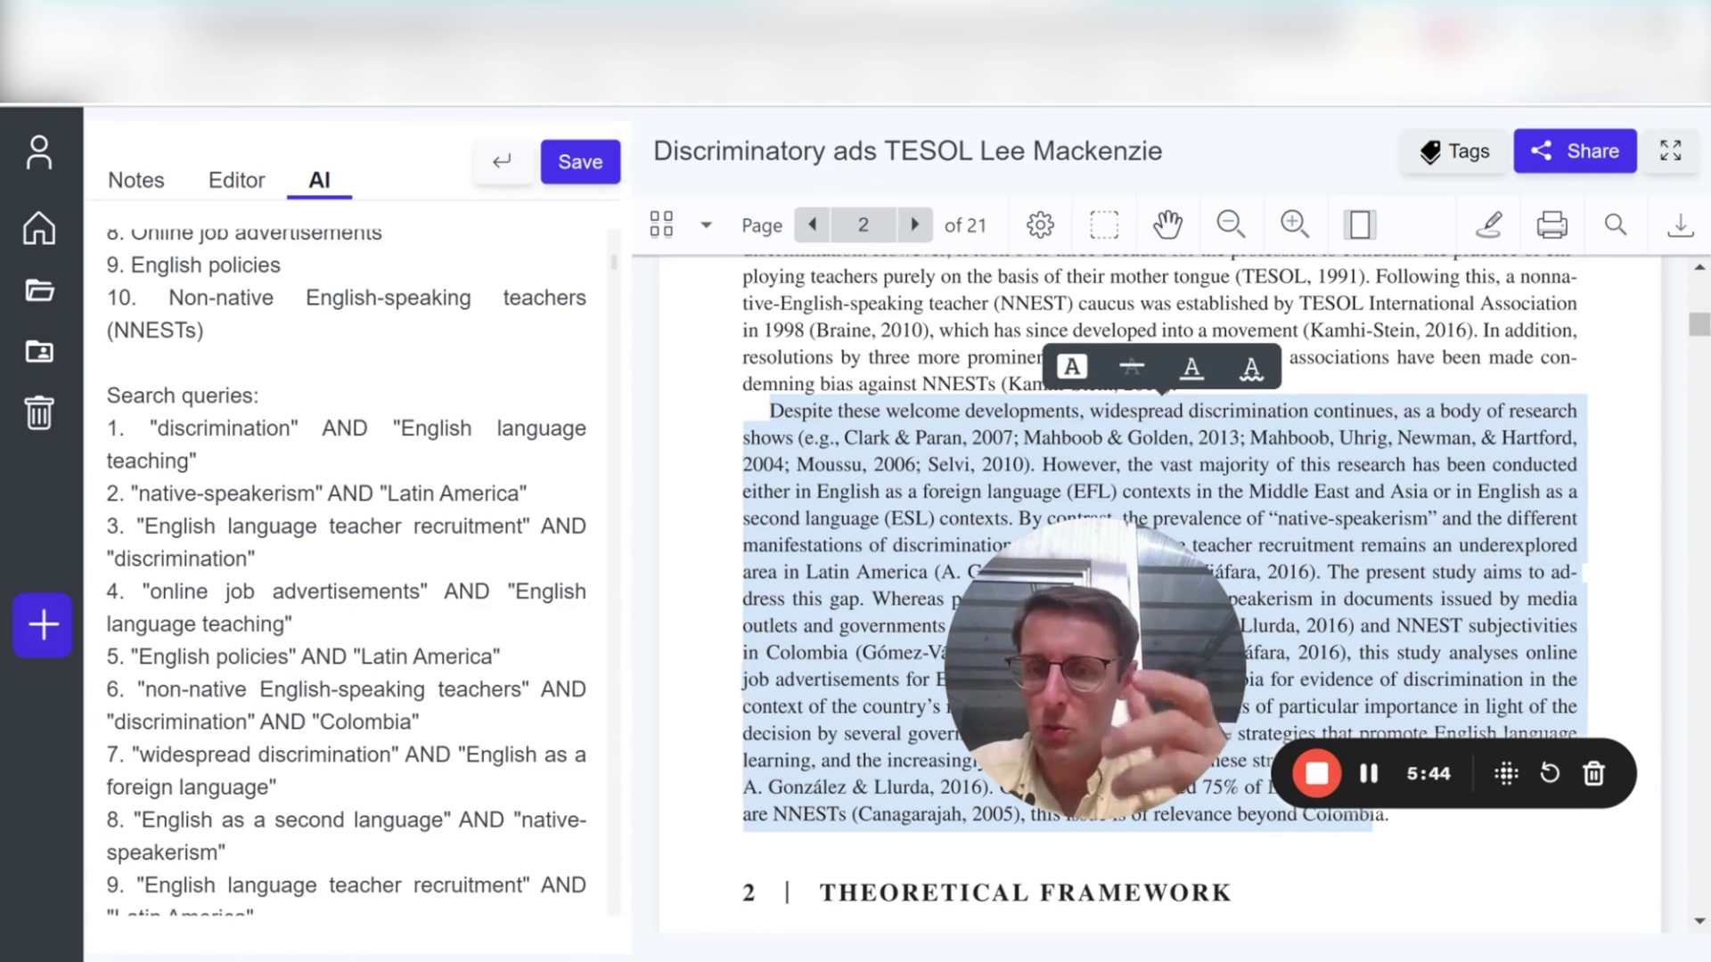
double_click(330, 428)
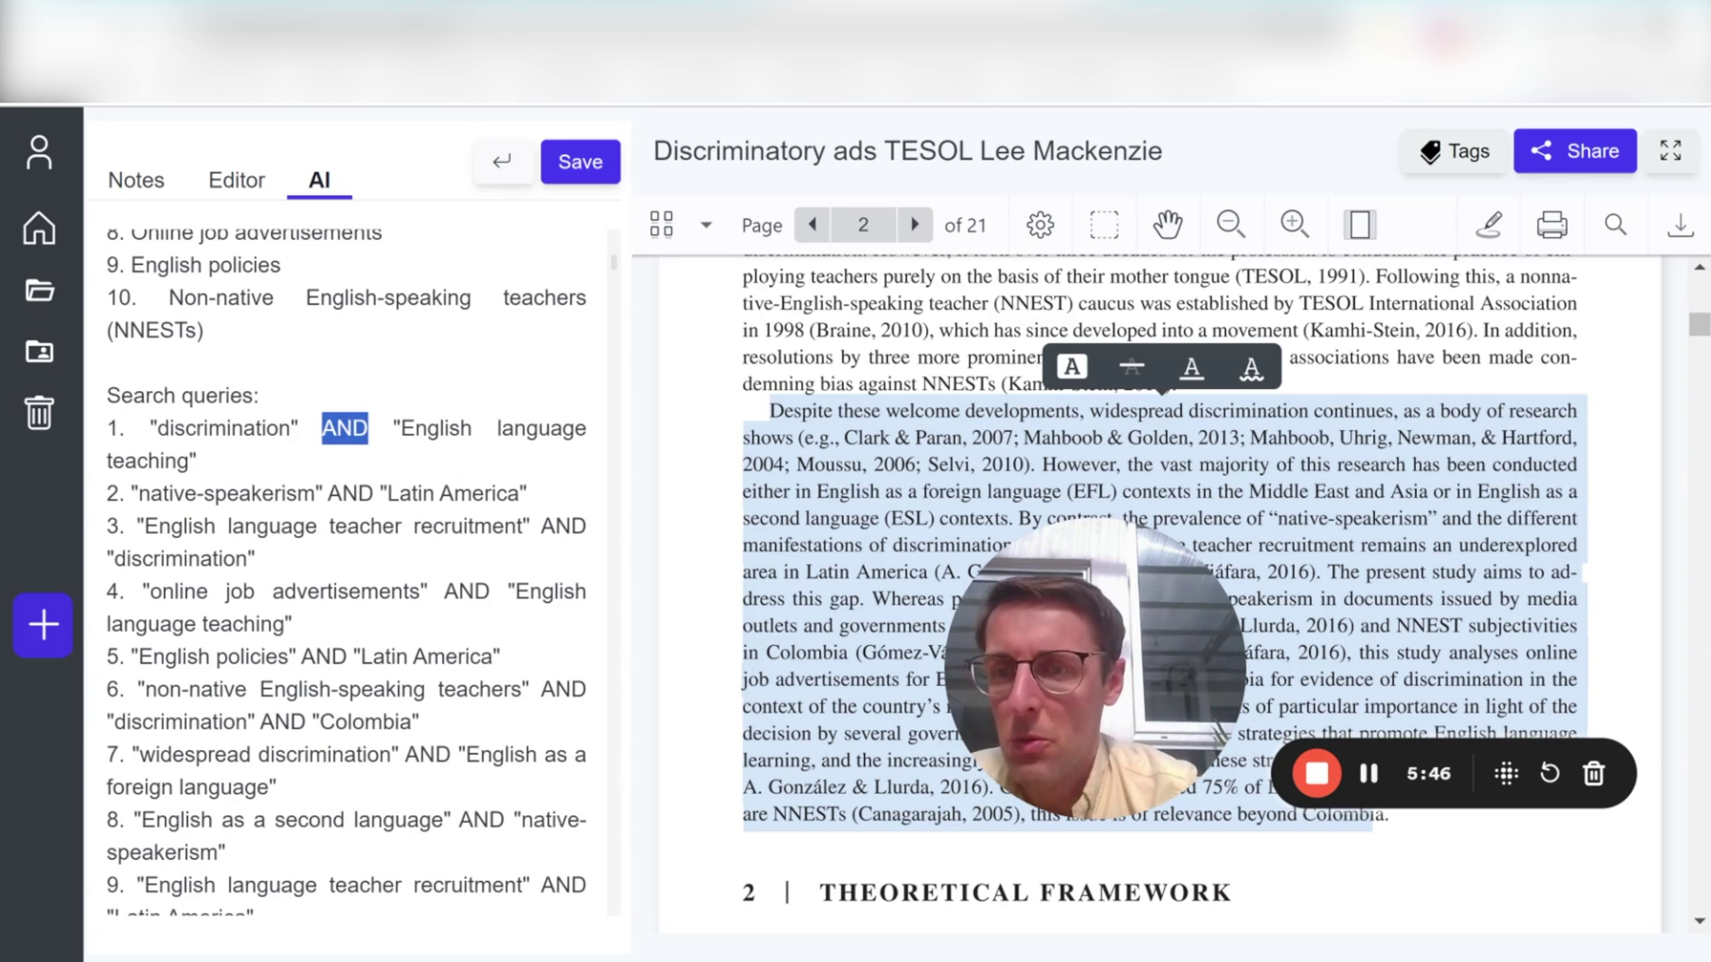
triple_click(187, 432)
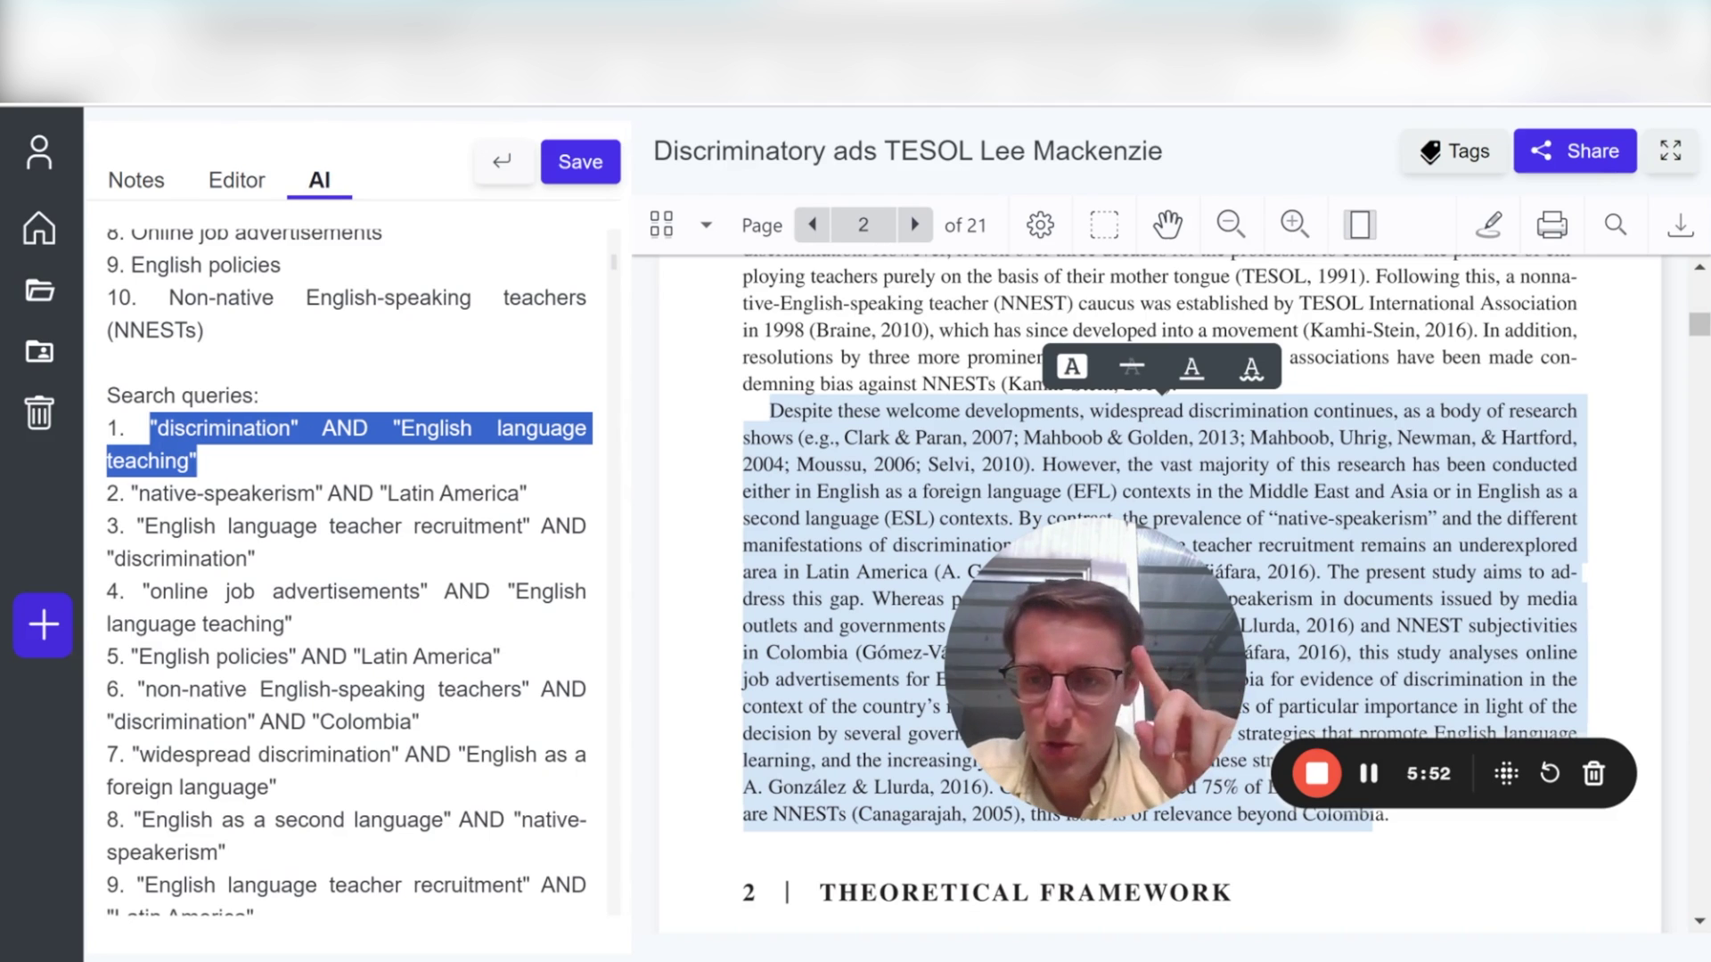
scroll(347, 570, "down", 3)
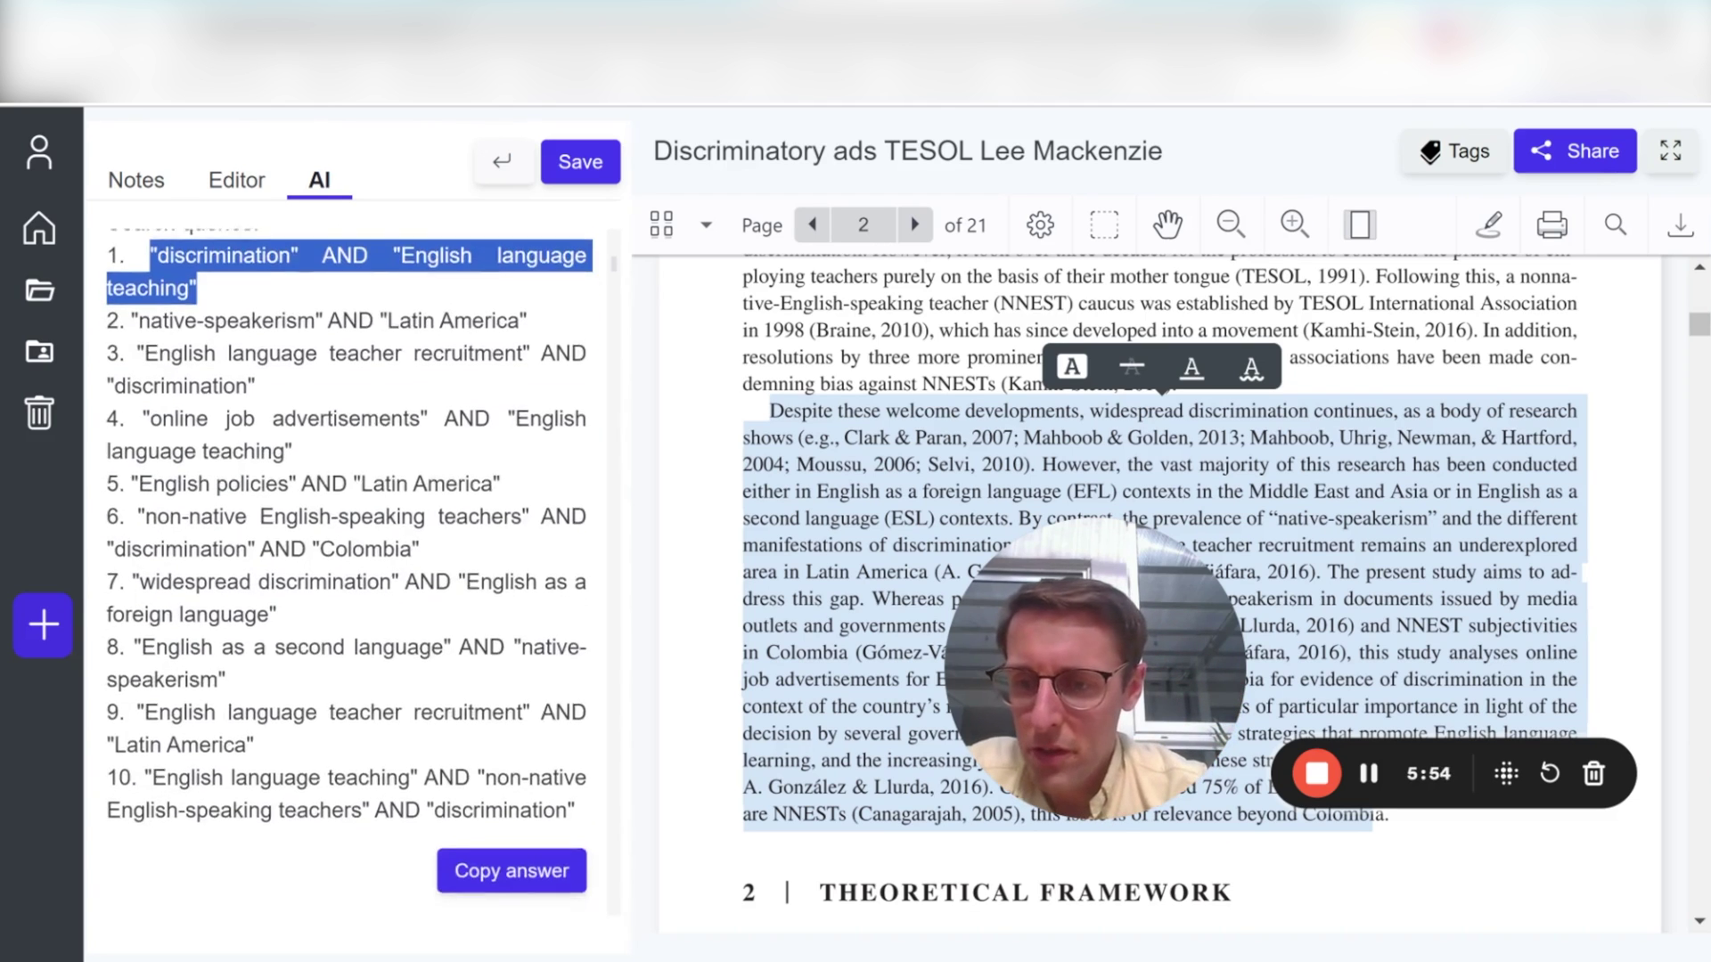
scroll(347, 570, "up", 2)
scroll(348, 572, "down", 1)
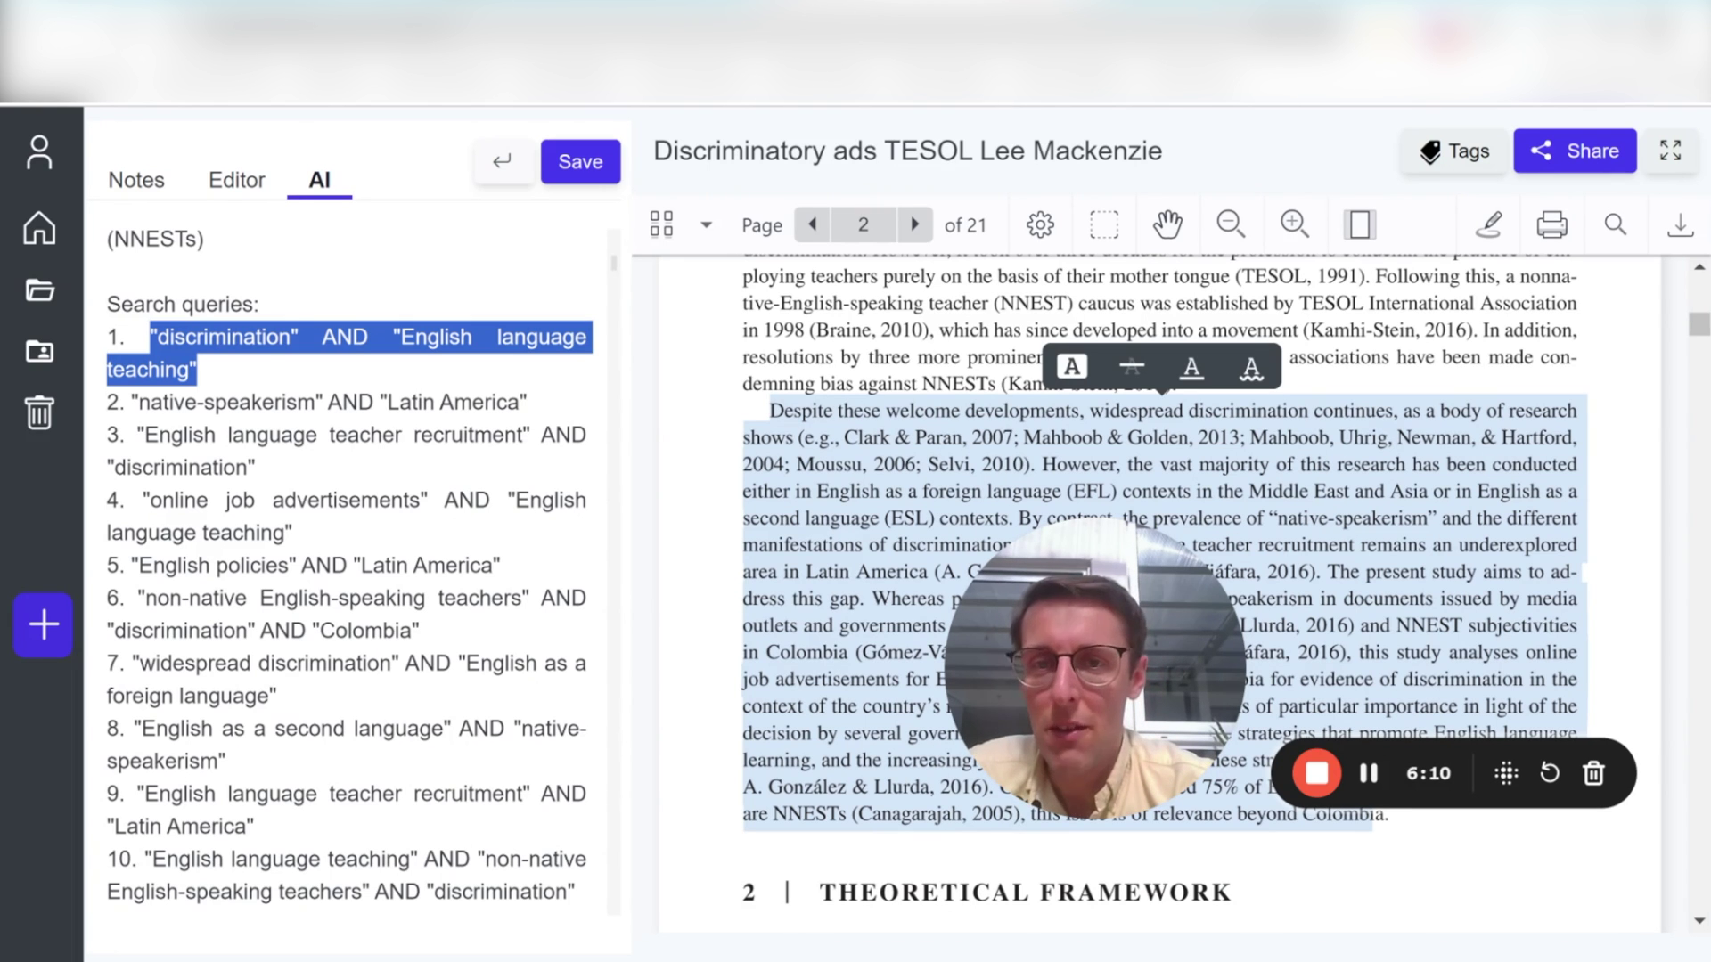
scroll(347, 570, "up", 5)
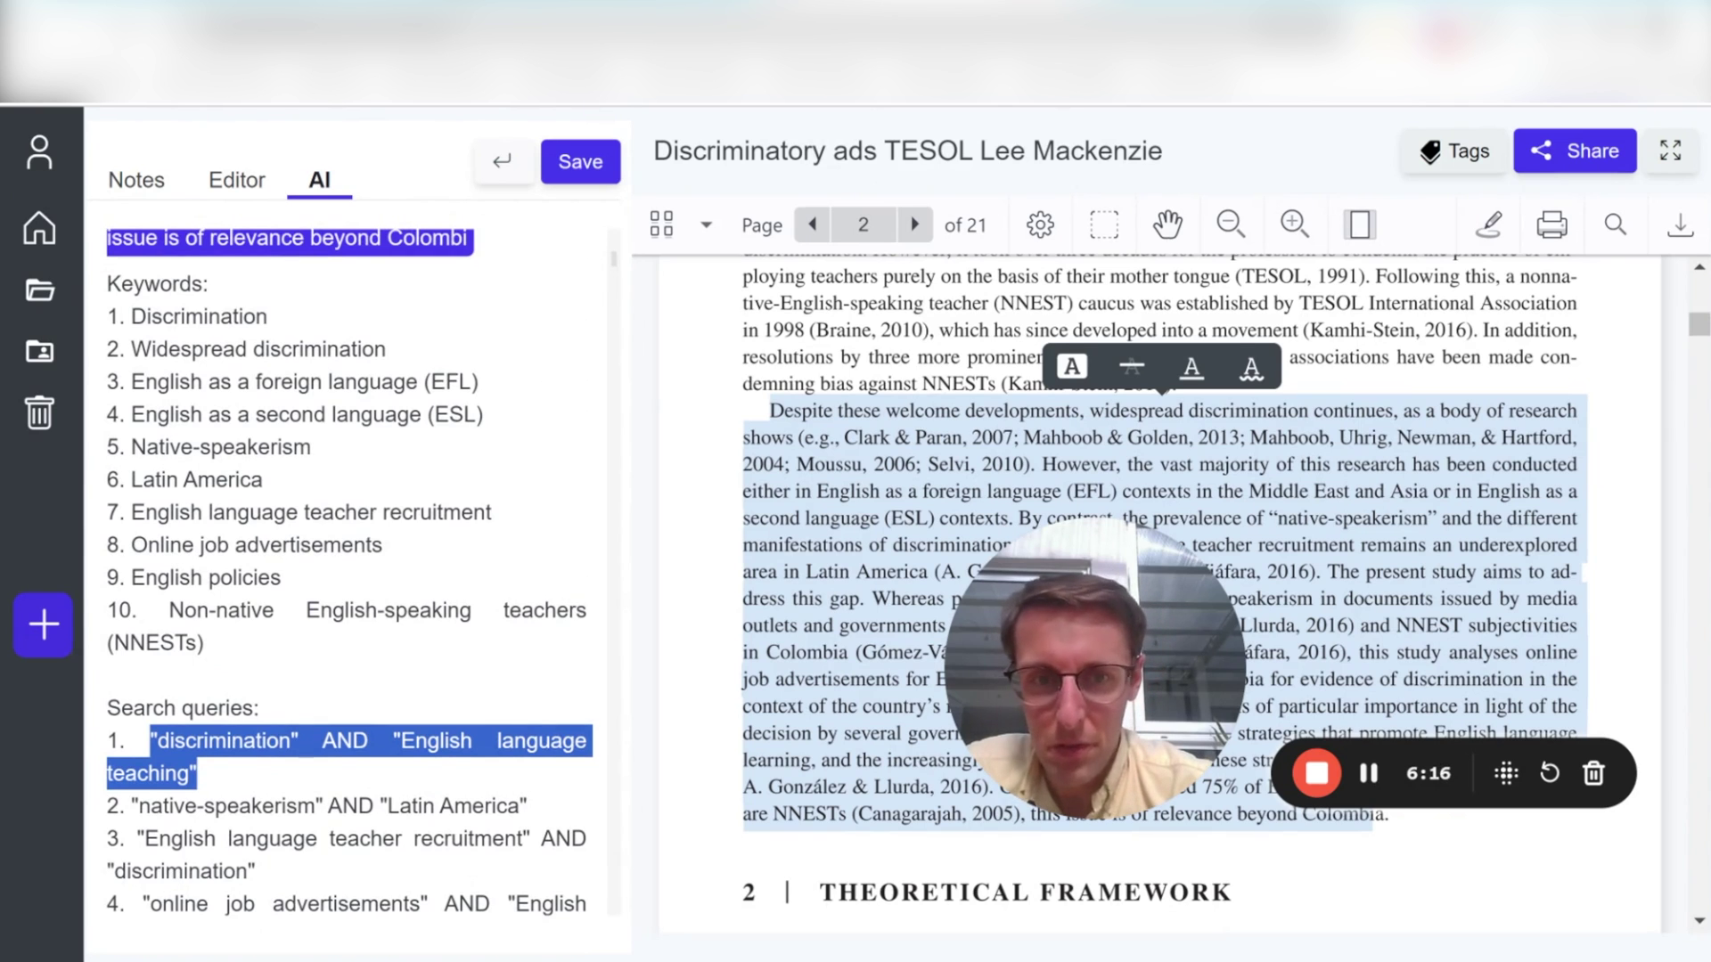
scroll(347, 570, "down", 1)
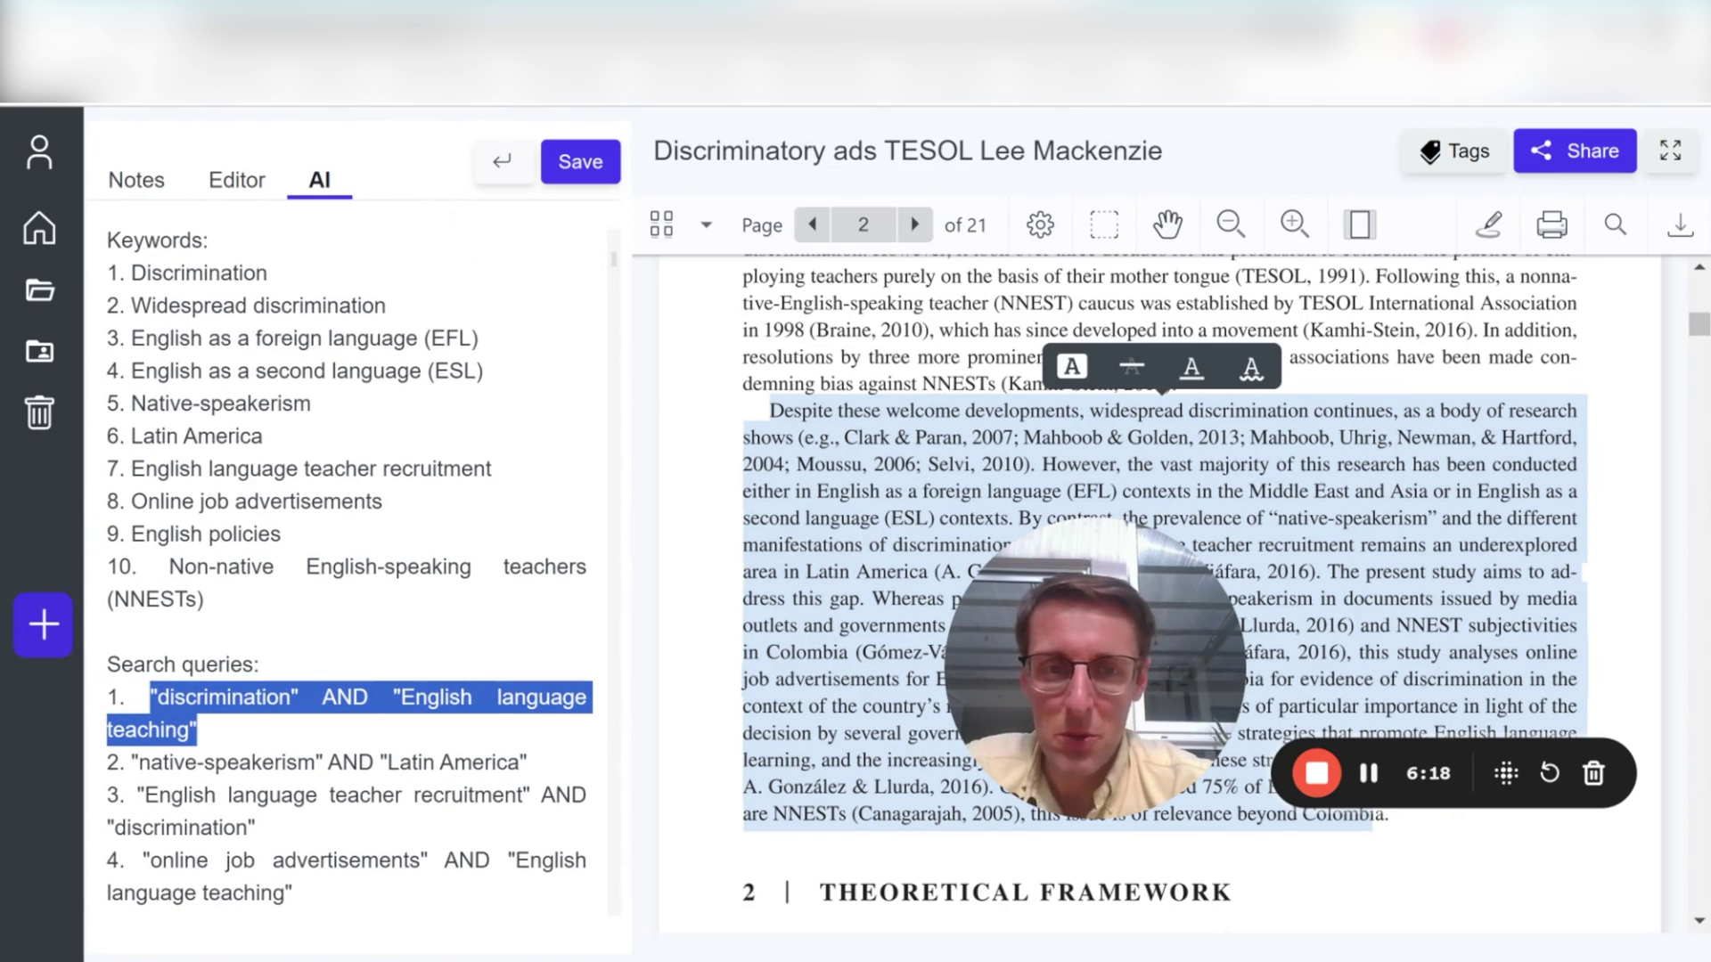
scroll(347, 570, "down", 5)
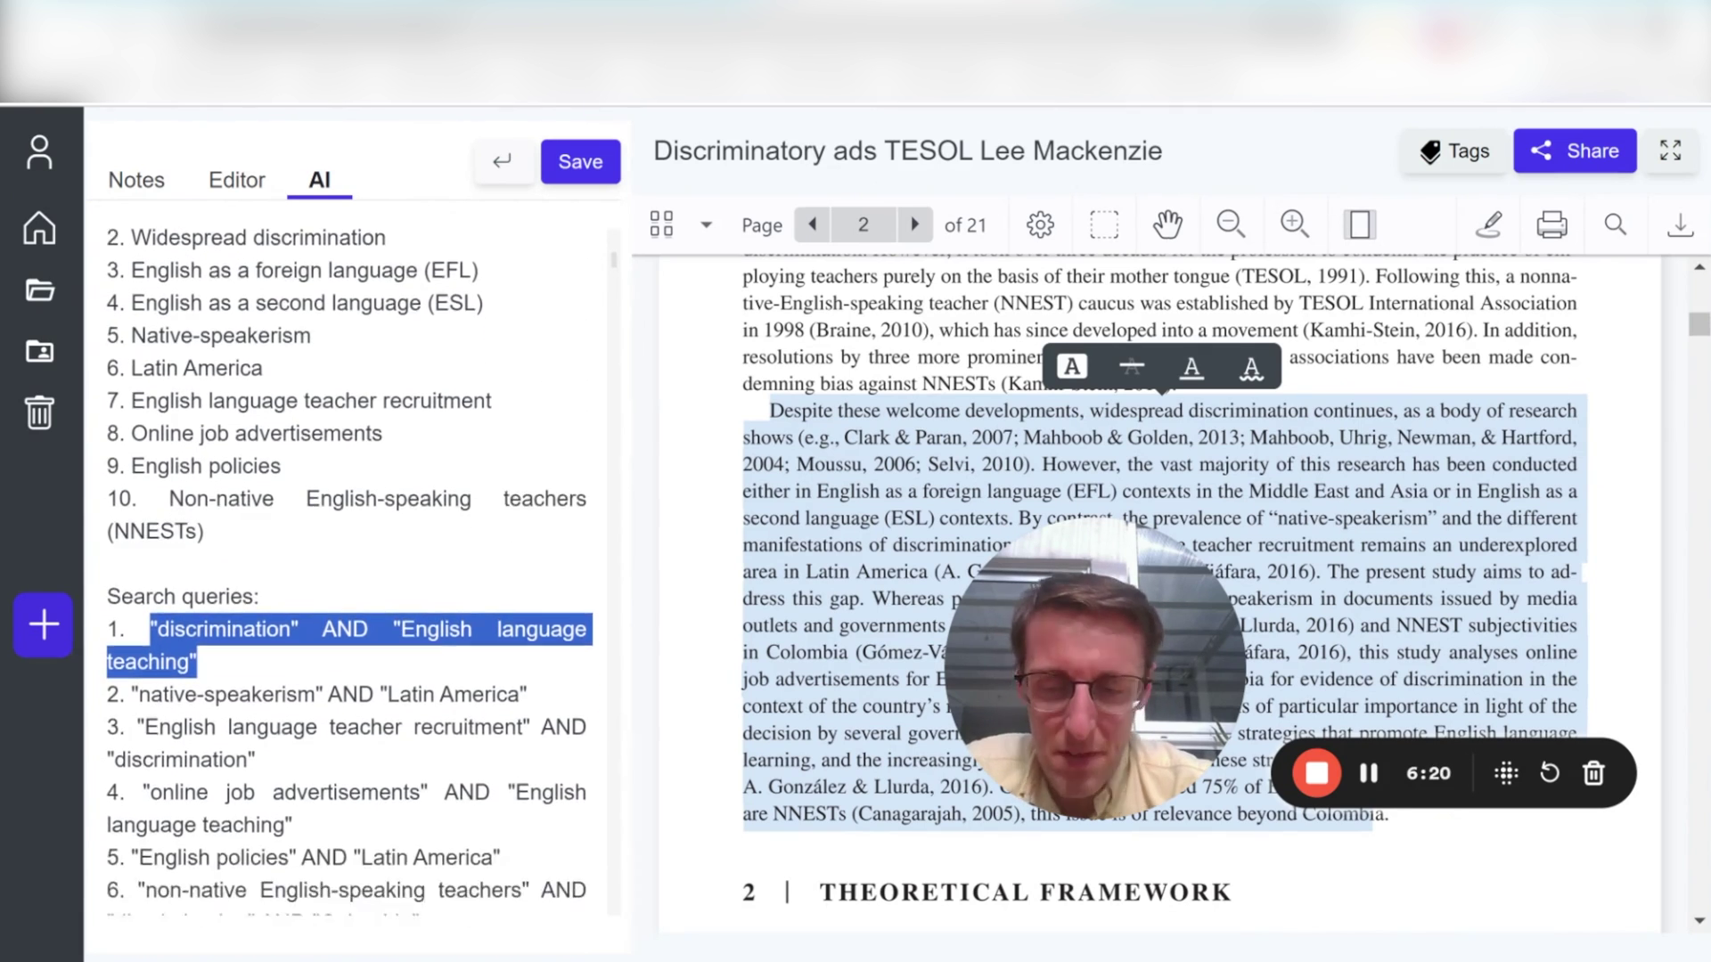
scroll(347, 570, "down", 3)
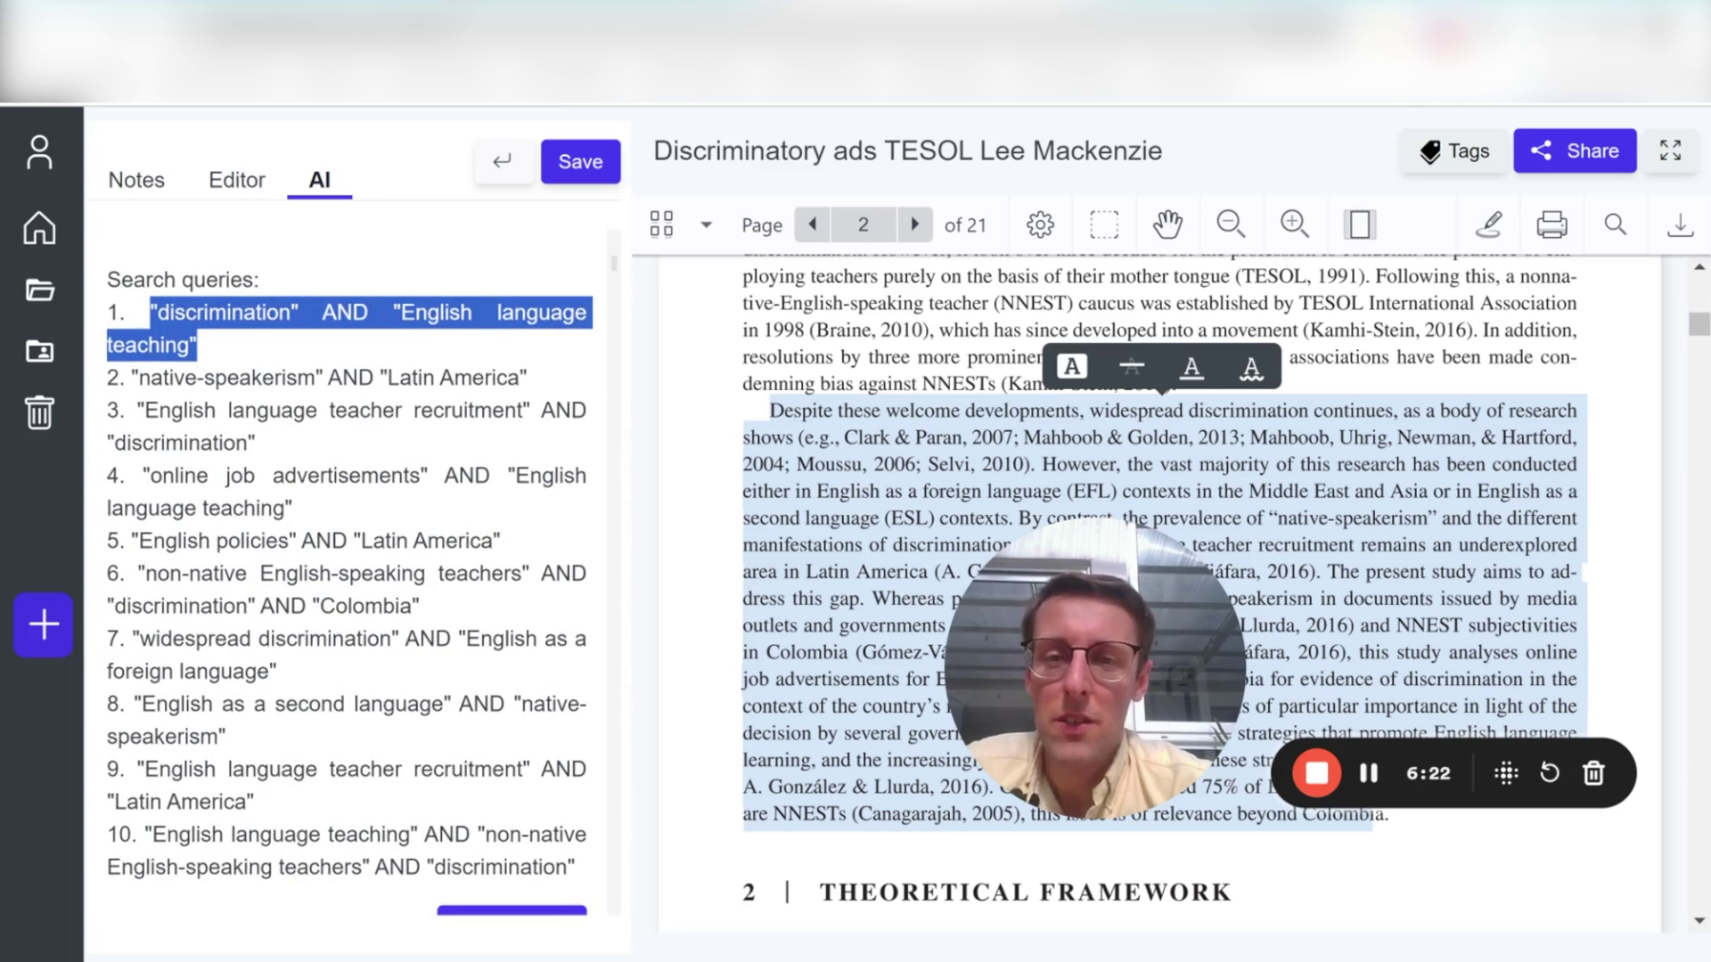
Step: Return to the AI prompt form and set the prompt type to "Explain this to me"
scroll(347, 570, "up", 14)
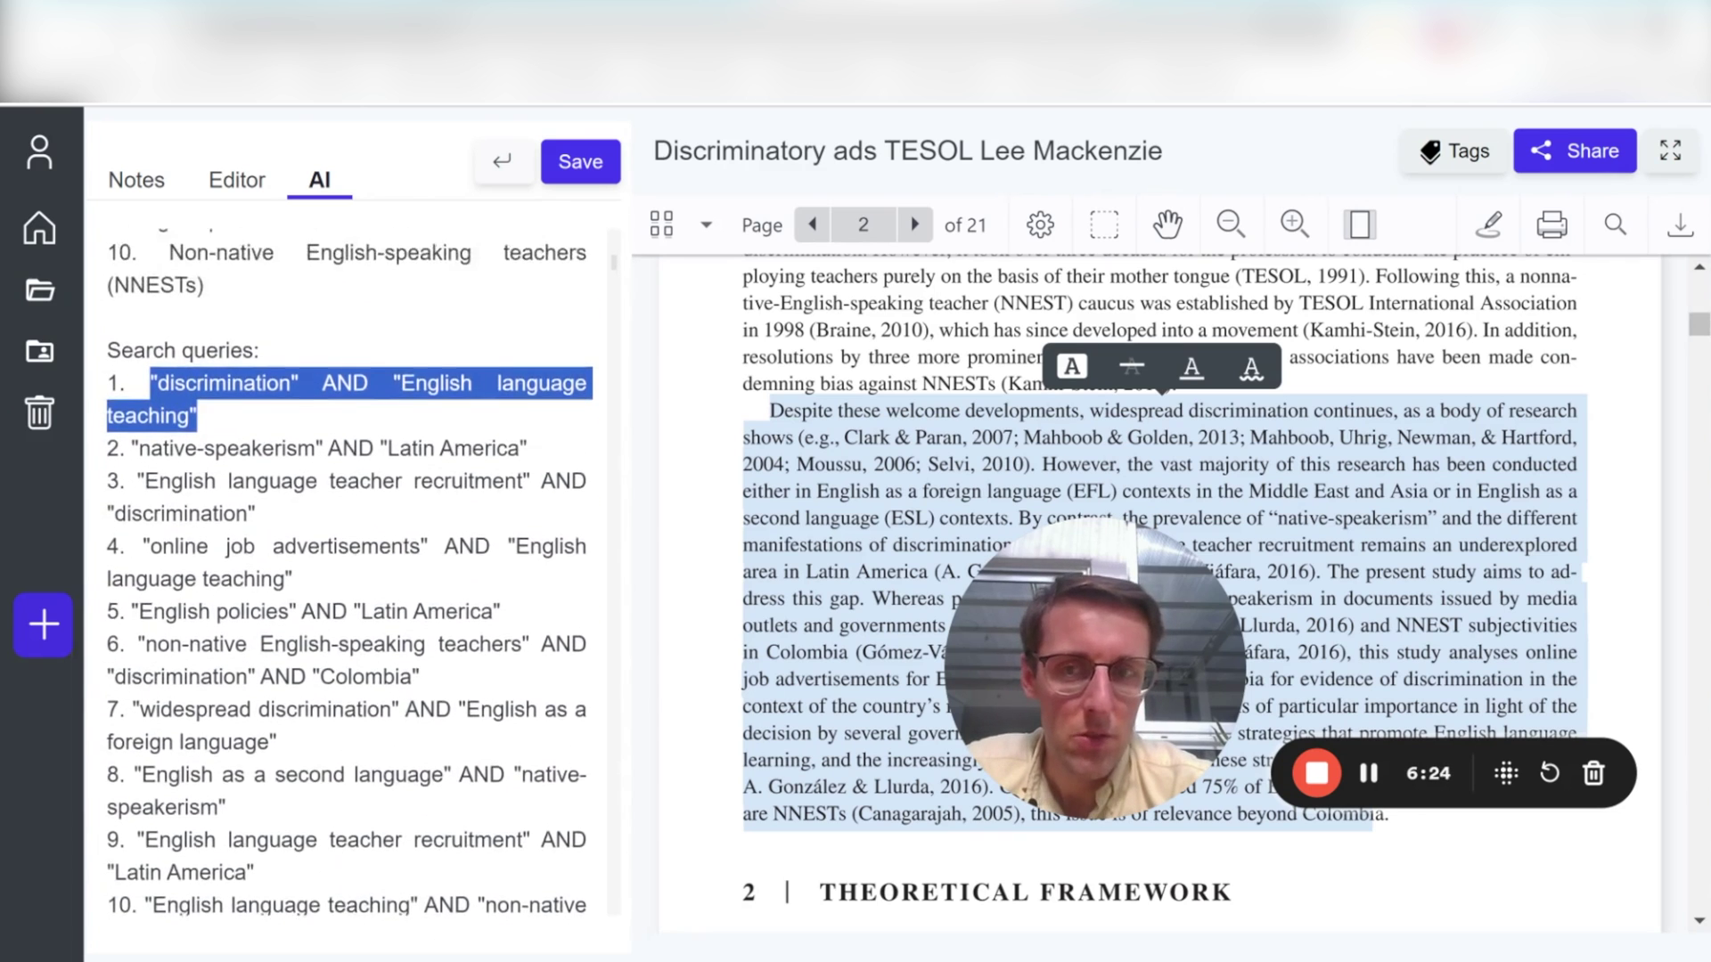
scroll(347, 570, "up", 10)
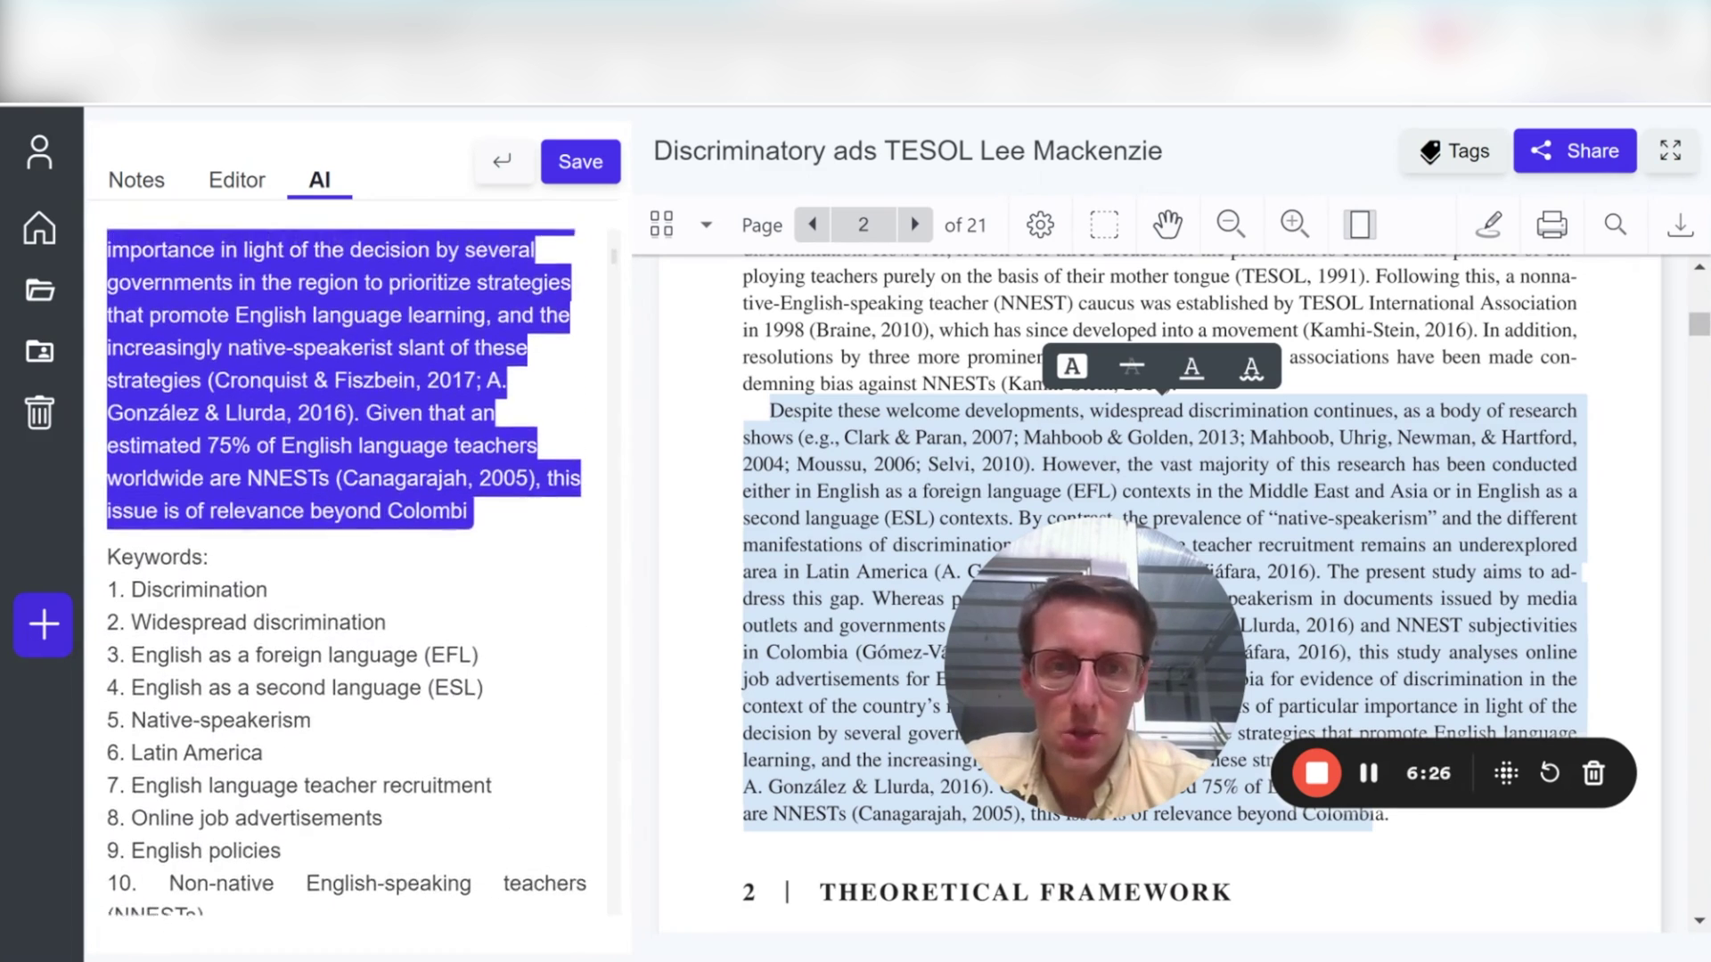
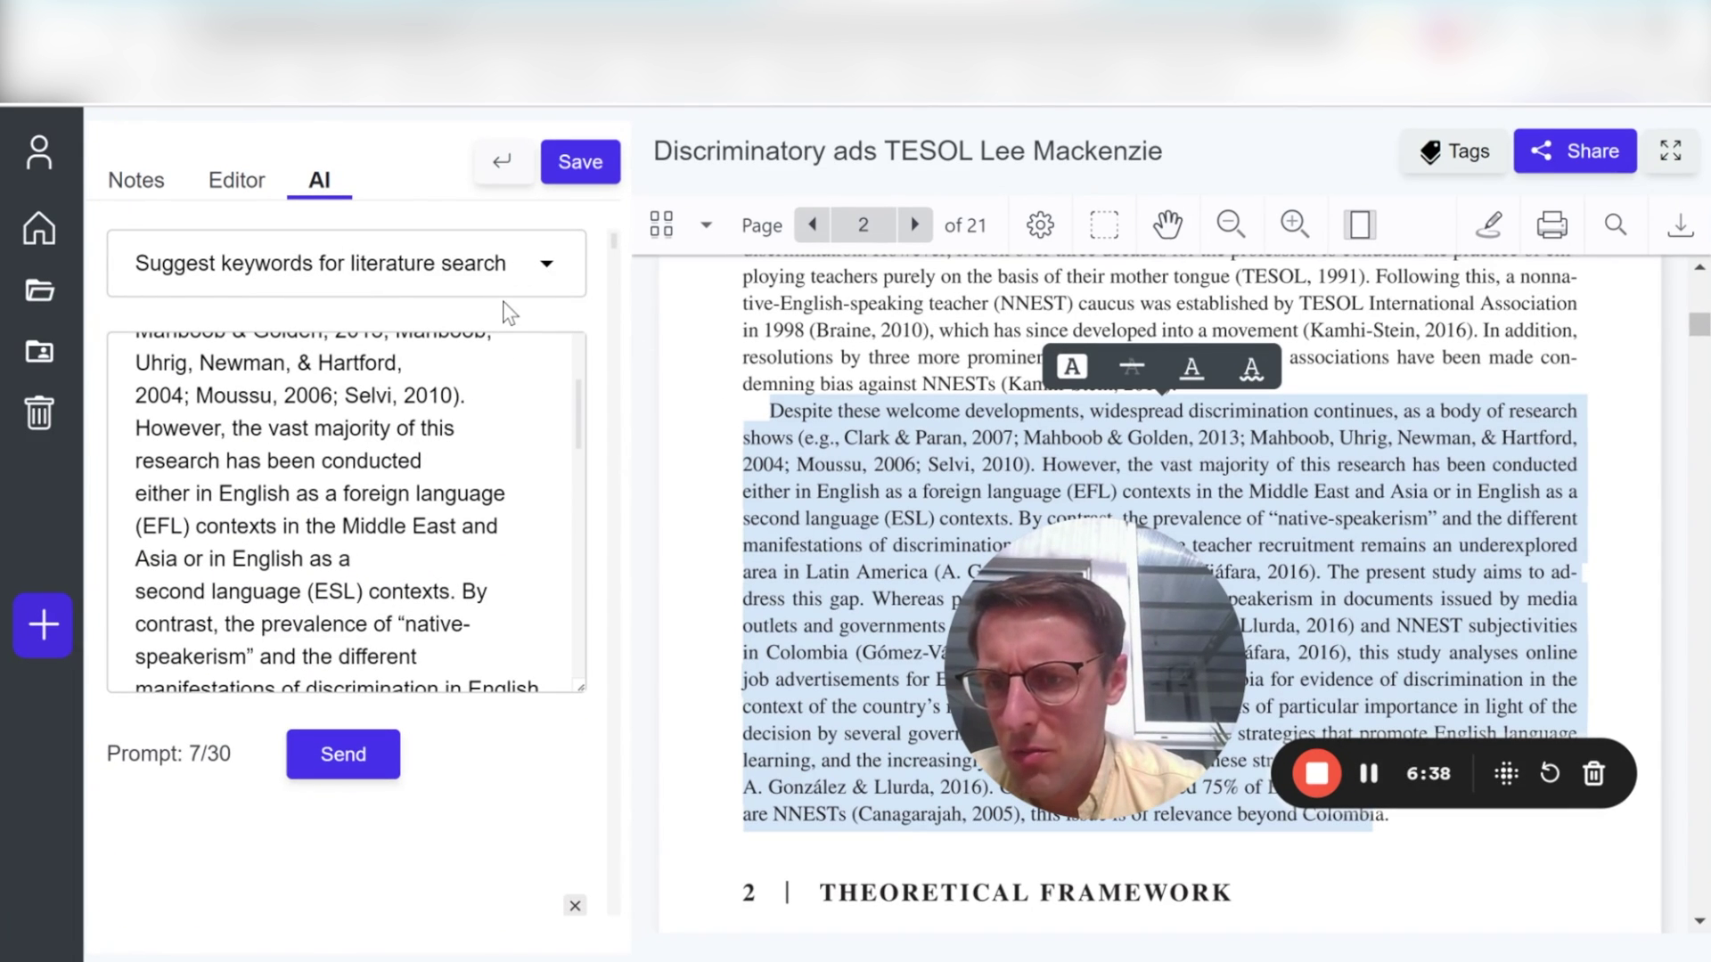
key("Up")
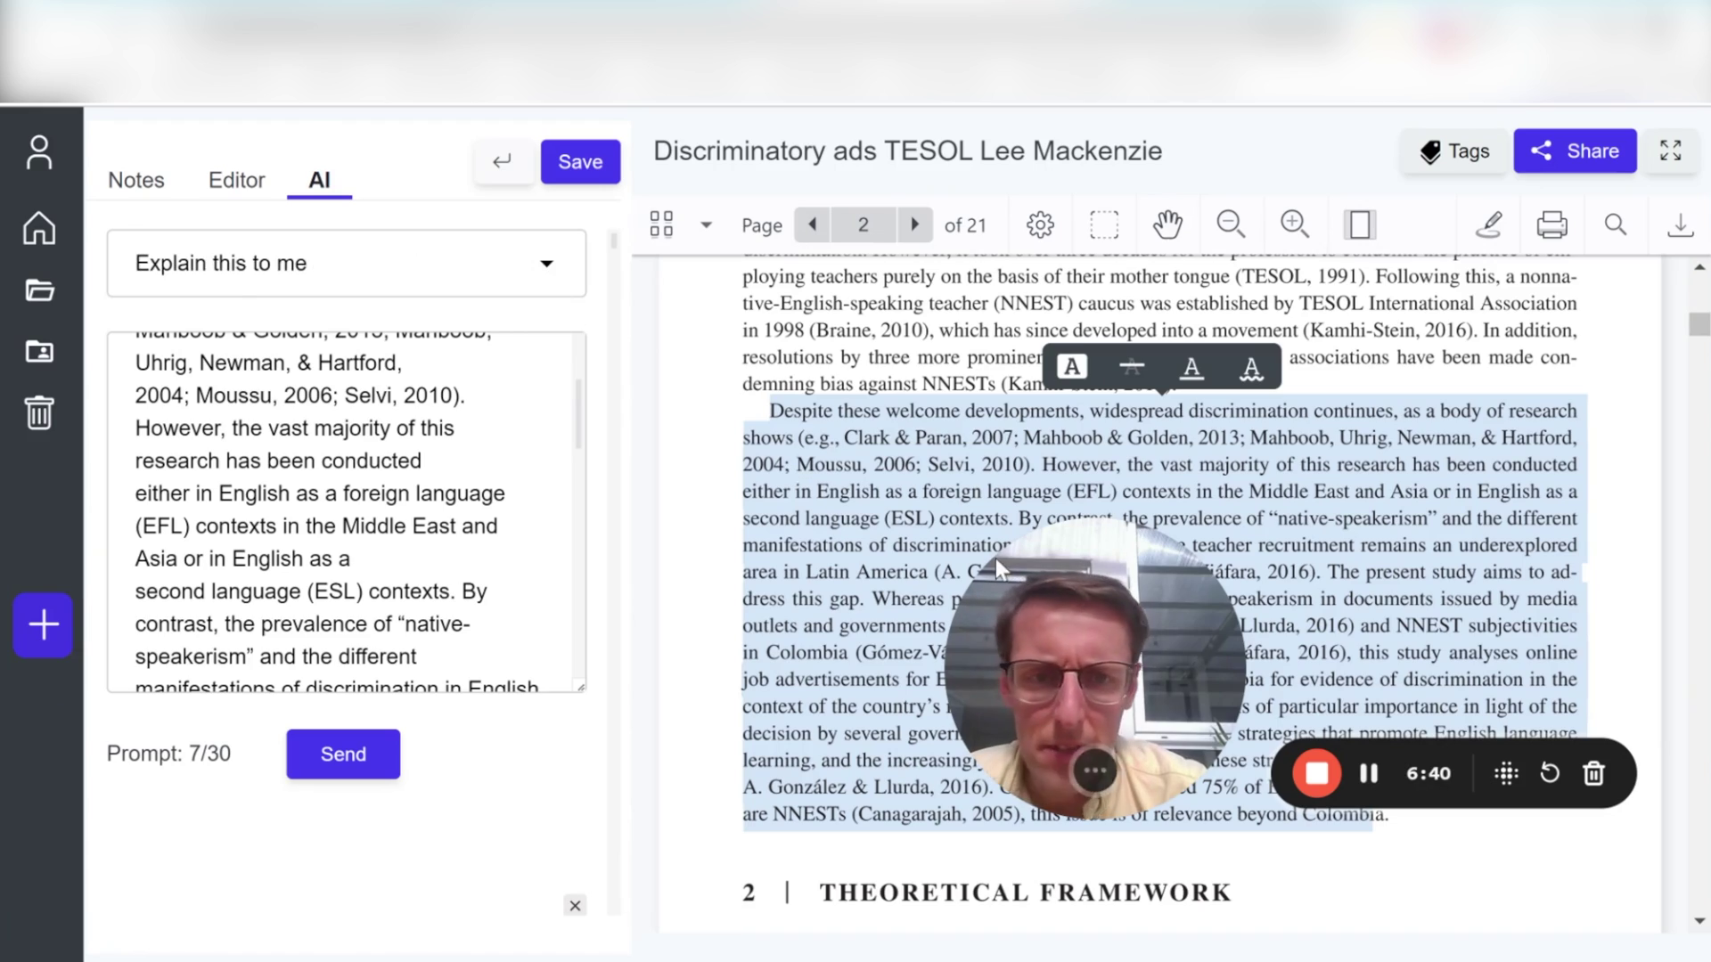
Step: Replace the prompt text with the page 3 paragraph starting "Before moving on, the terms discrimination and NS/NNS" and send it for explanation
left_click(996, 557)
scroll(1158, 588, "down", 7)
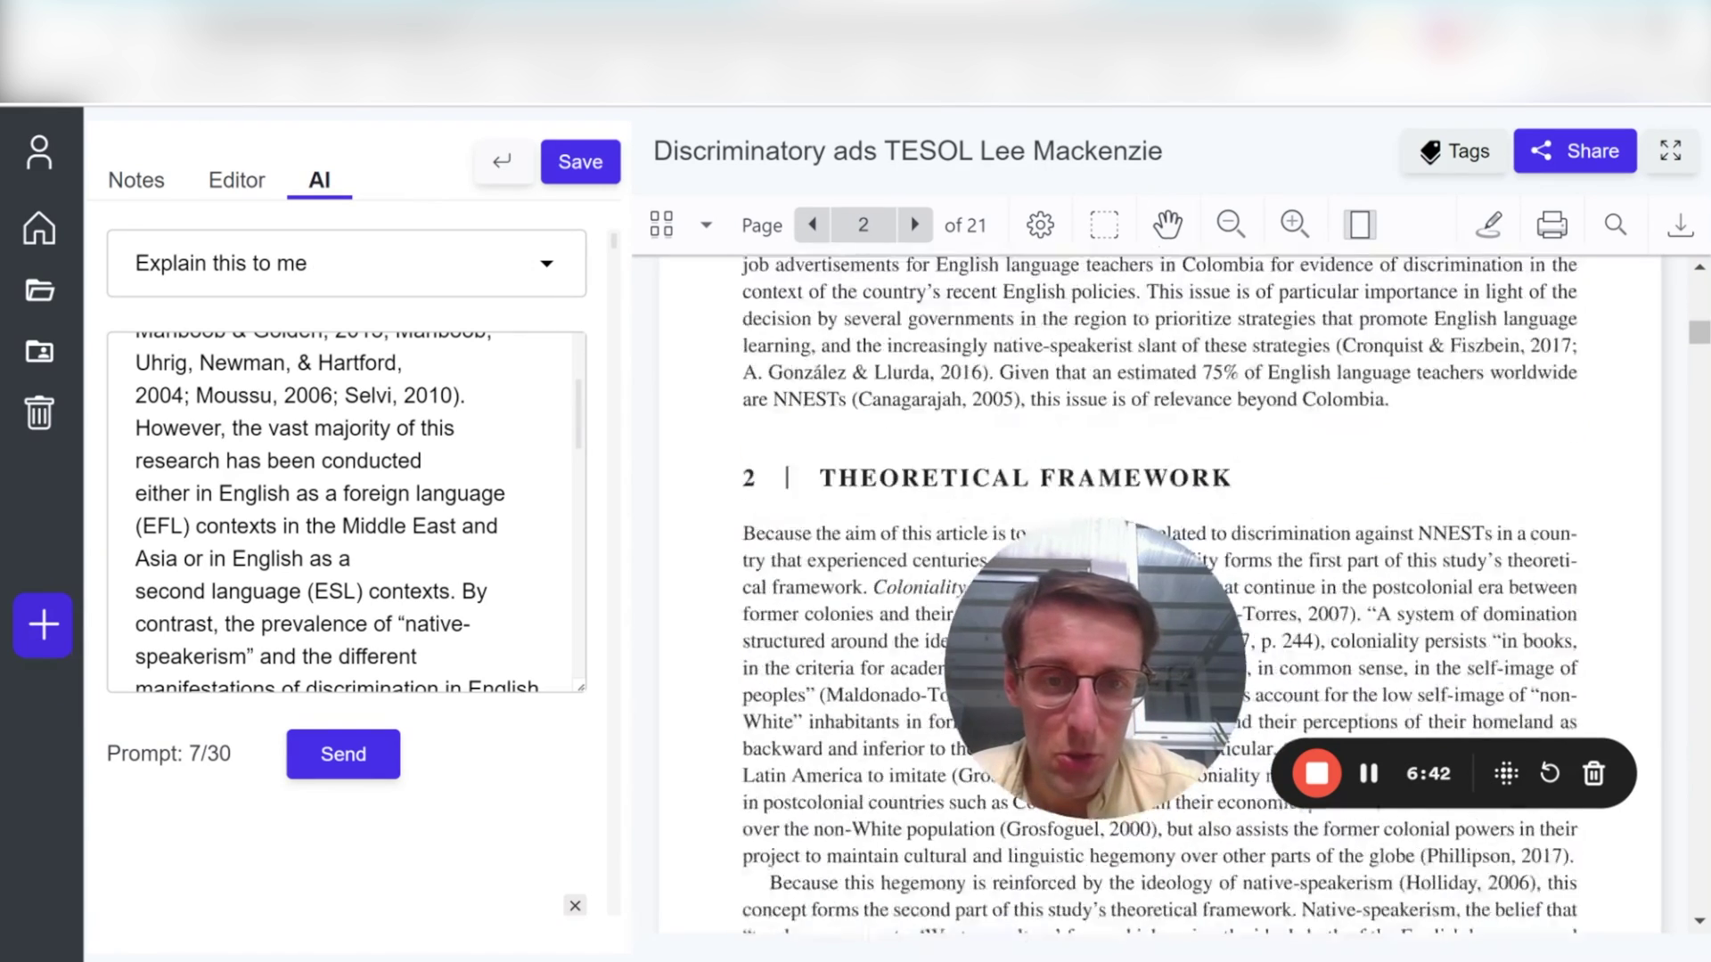
scroll(1158, 588, "down", 7)
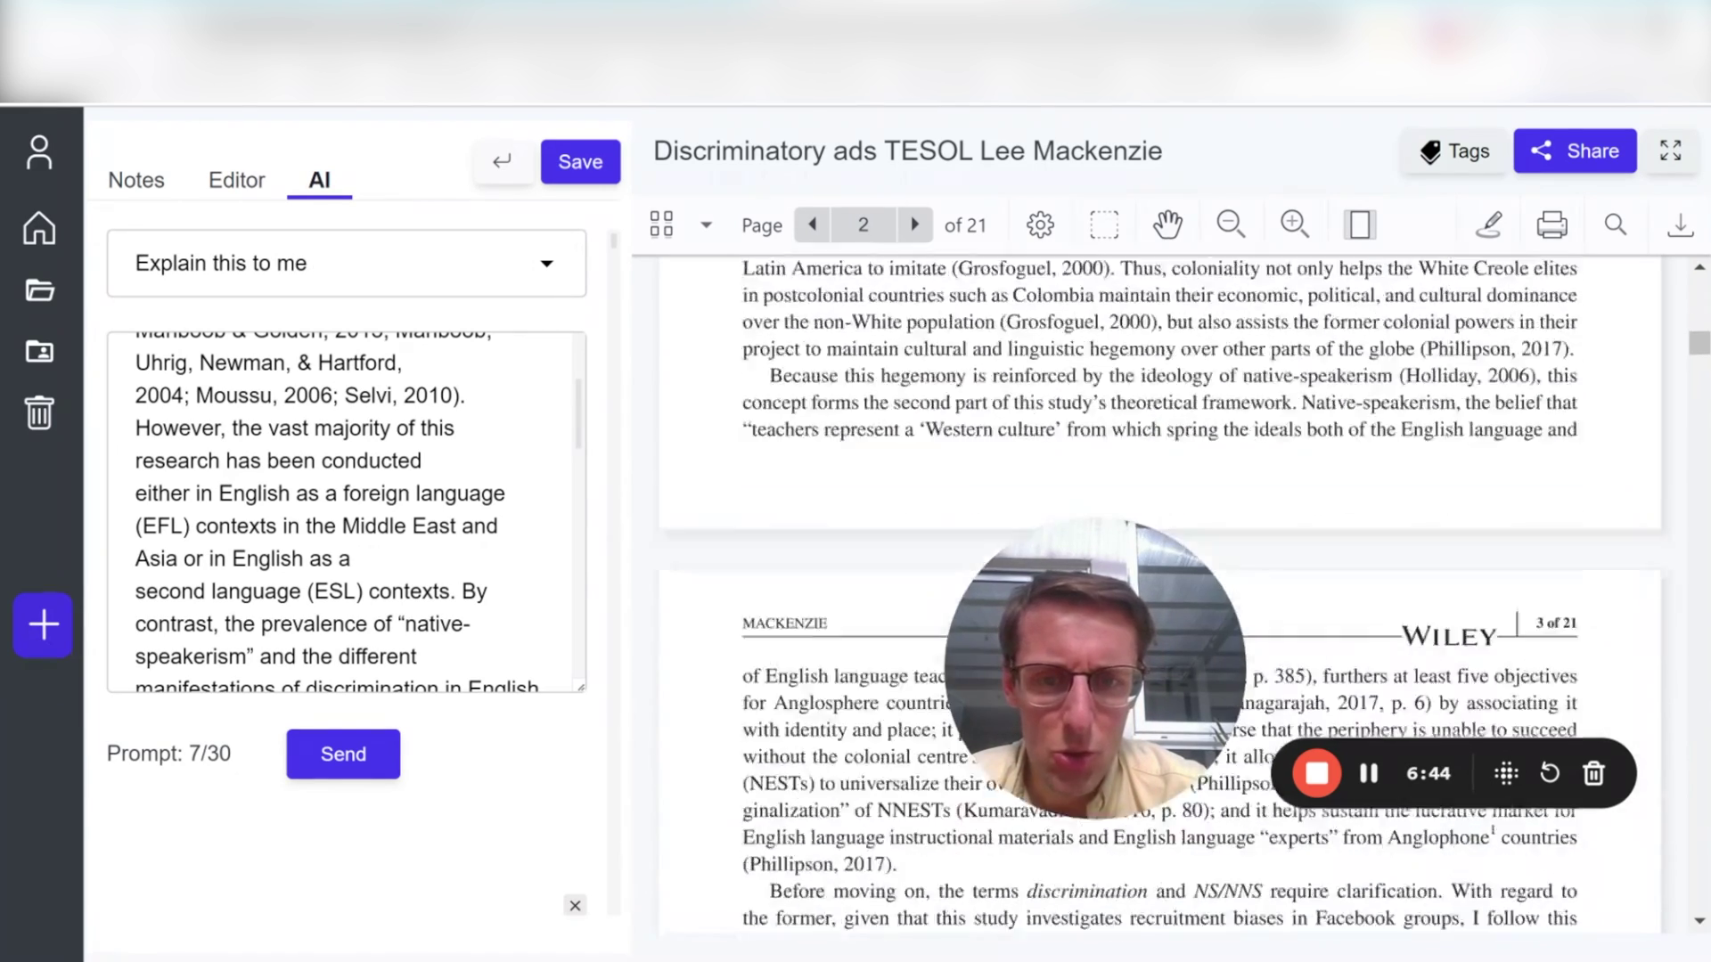
scroll(1159, 588, "down", 3)
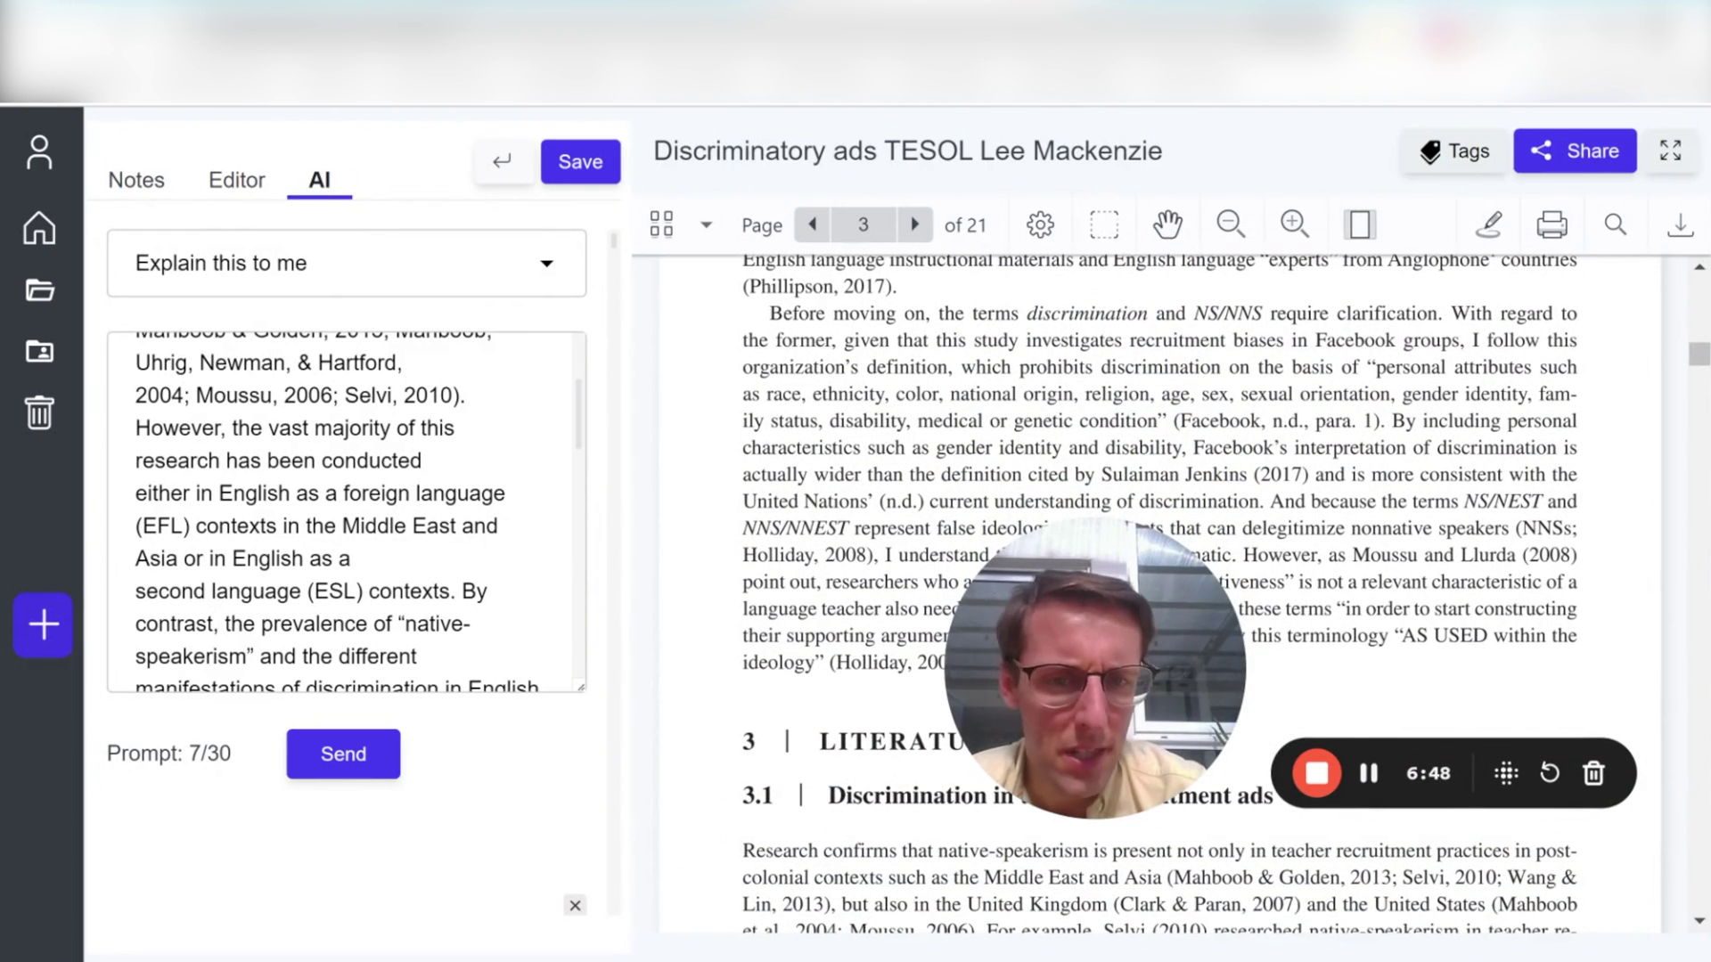
left_click_drag(1140, 624, 816, 825)
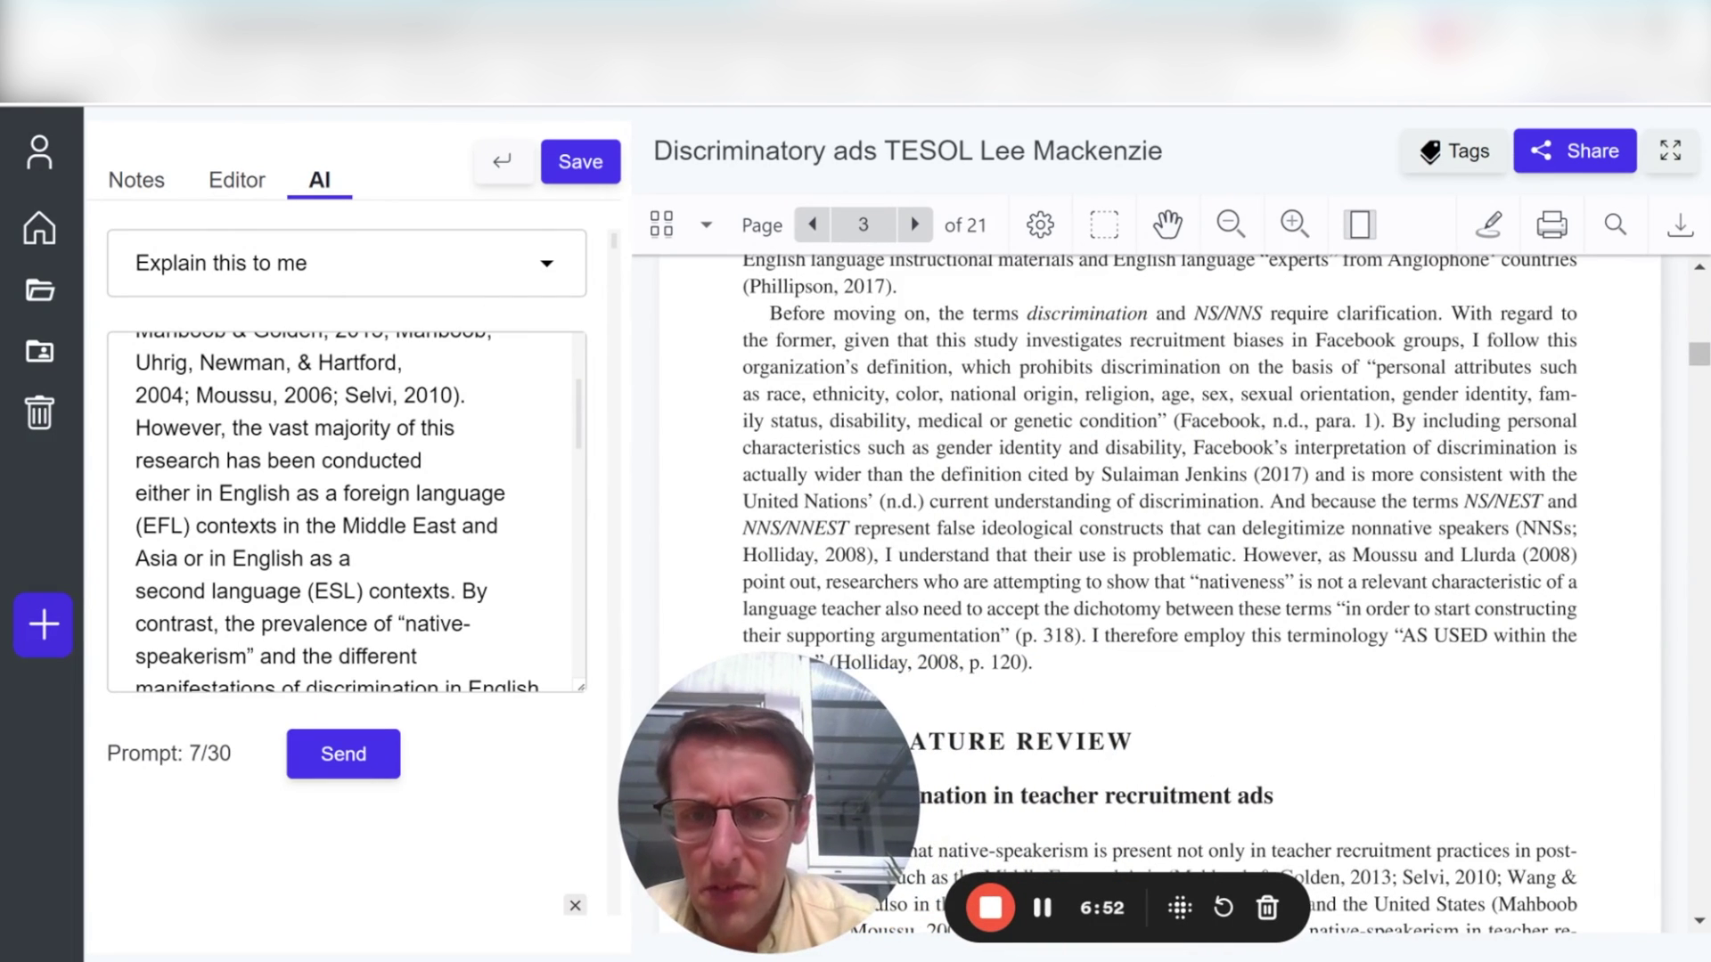
left_click_drag(768, 312, 1026, 664)
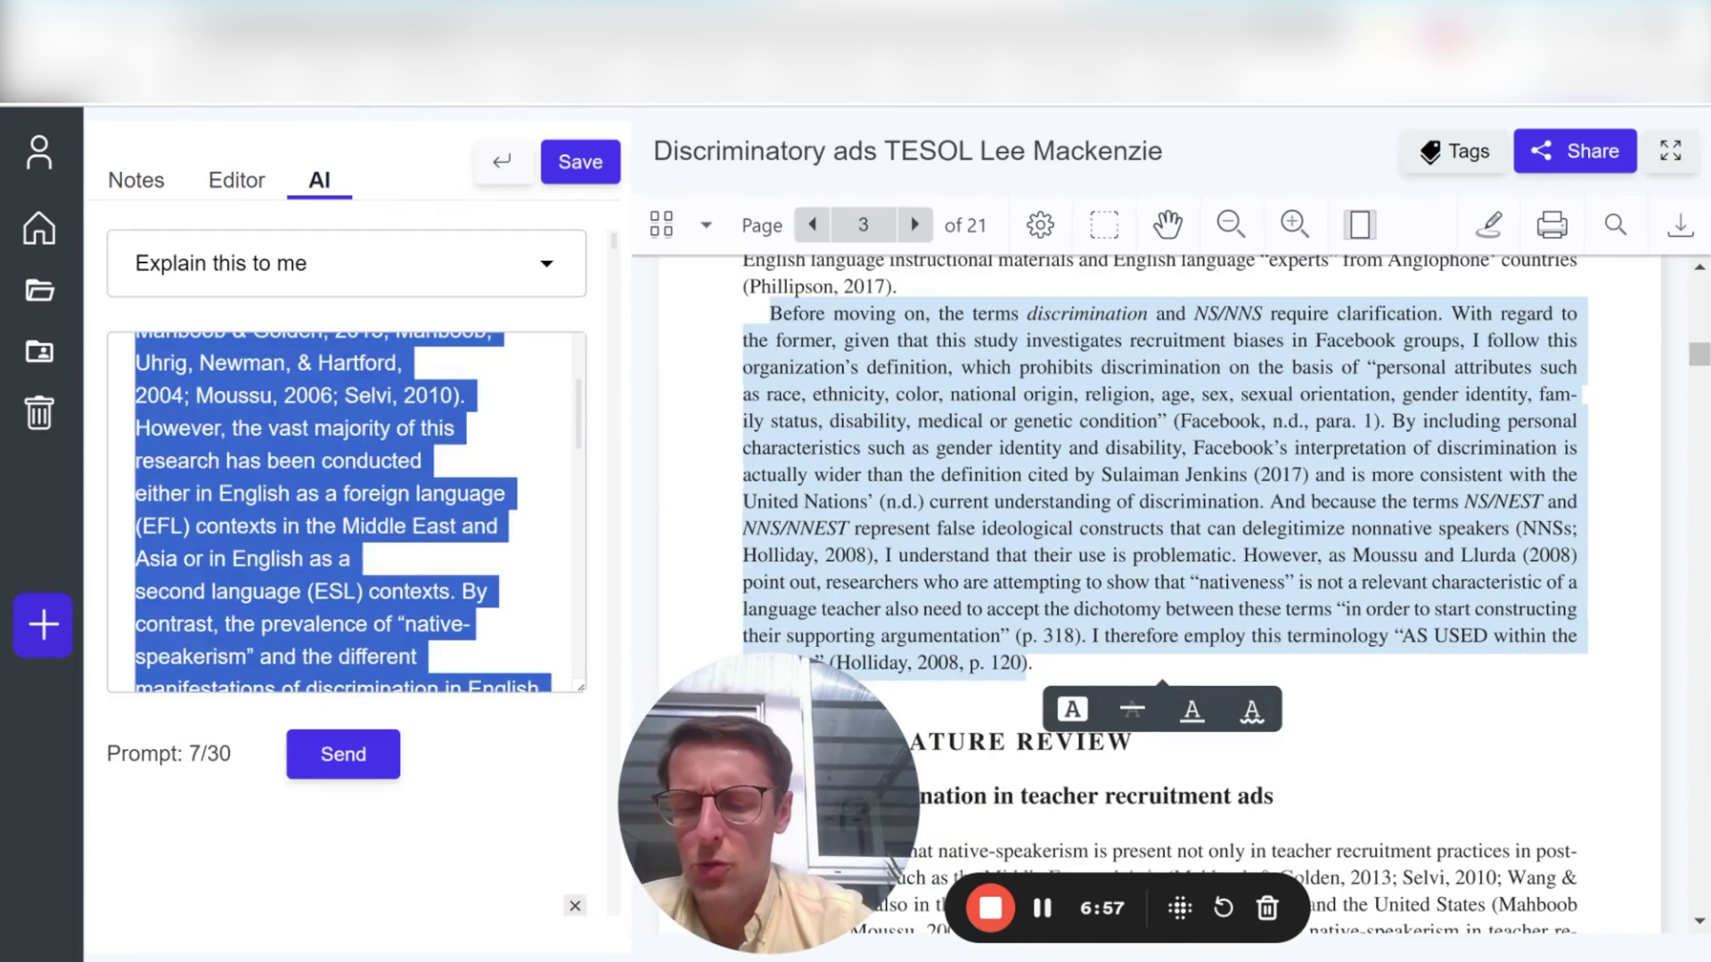
left_click(337, 737)
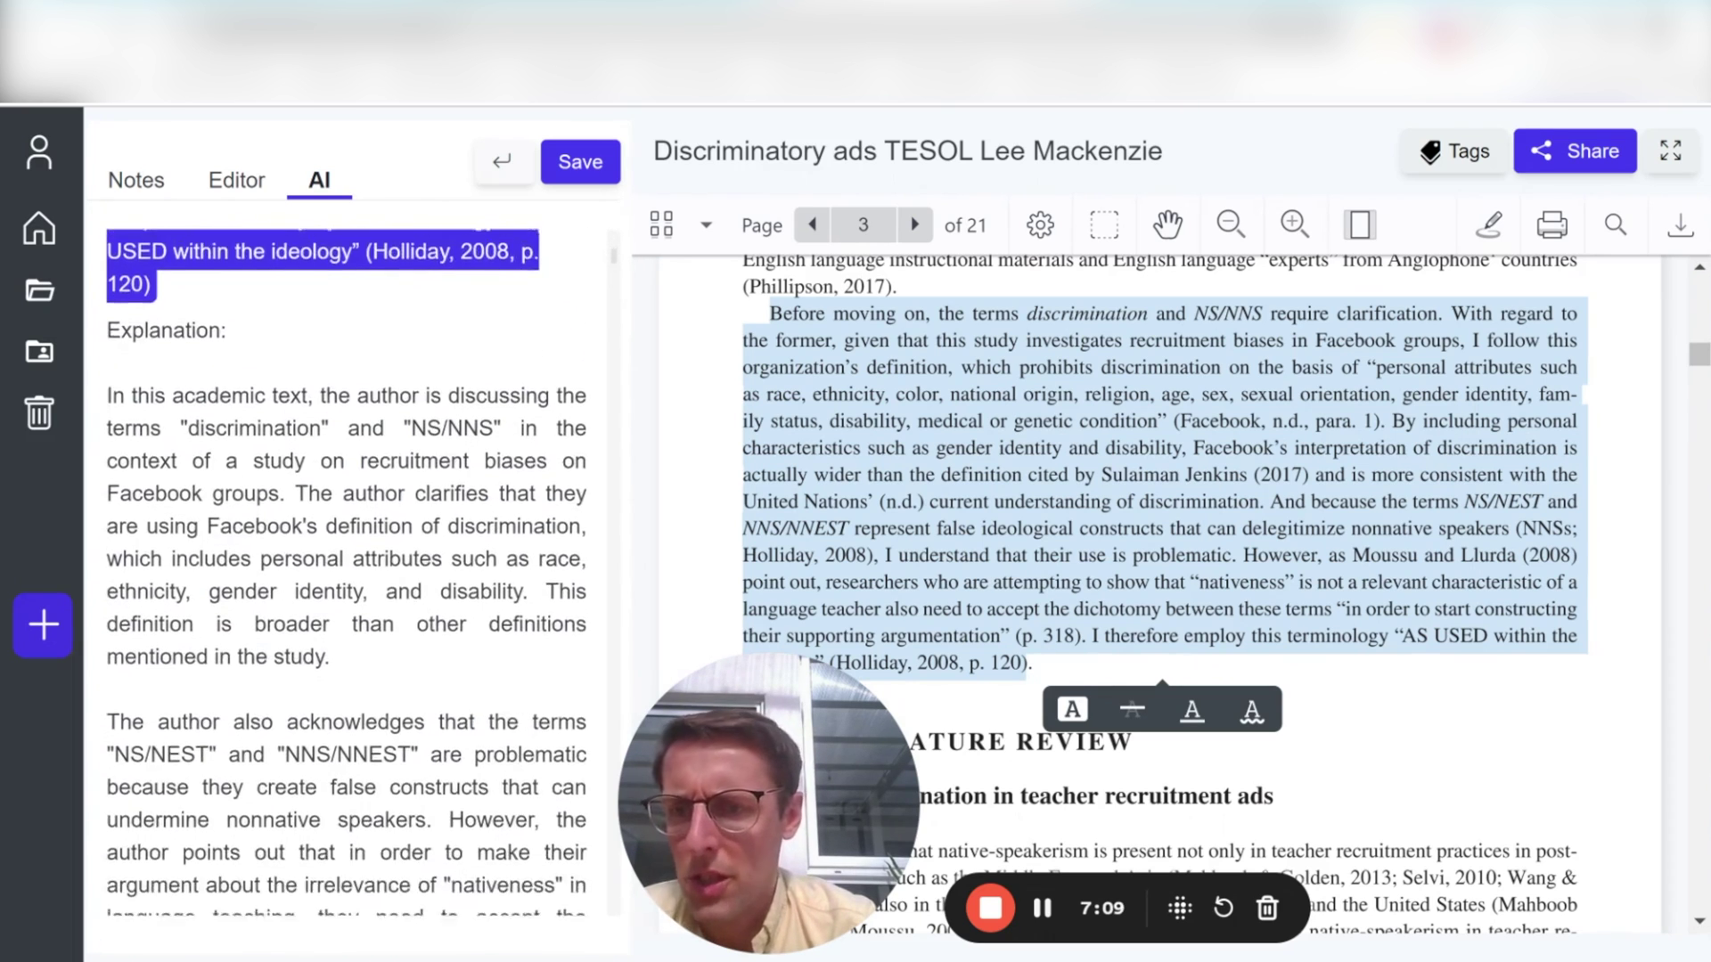
Step: Read through the AI's explanation of the paragraph and its glossary of terms
left_click_drag(191, 402, 352, 646)
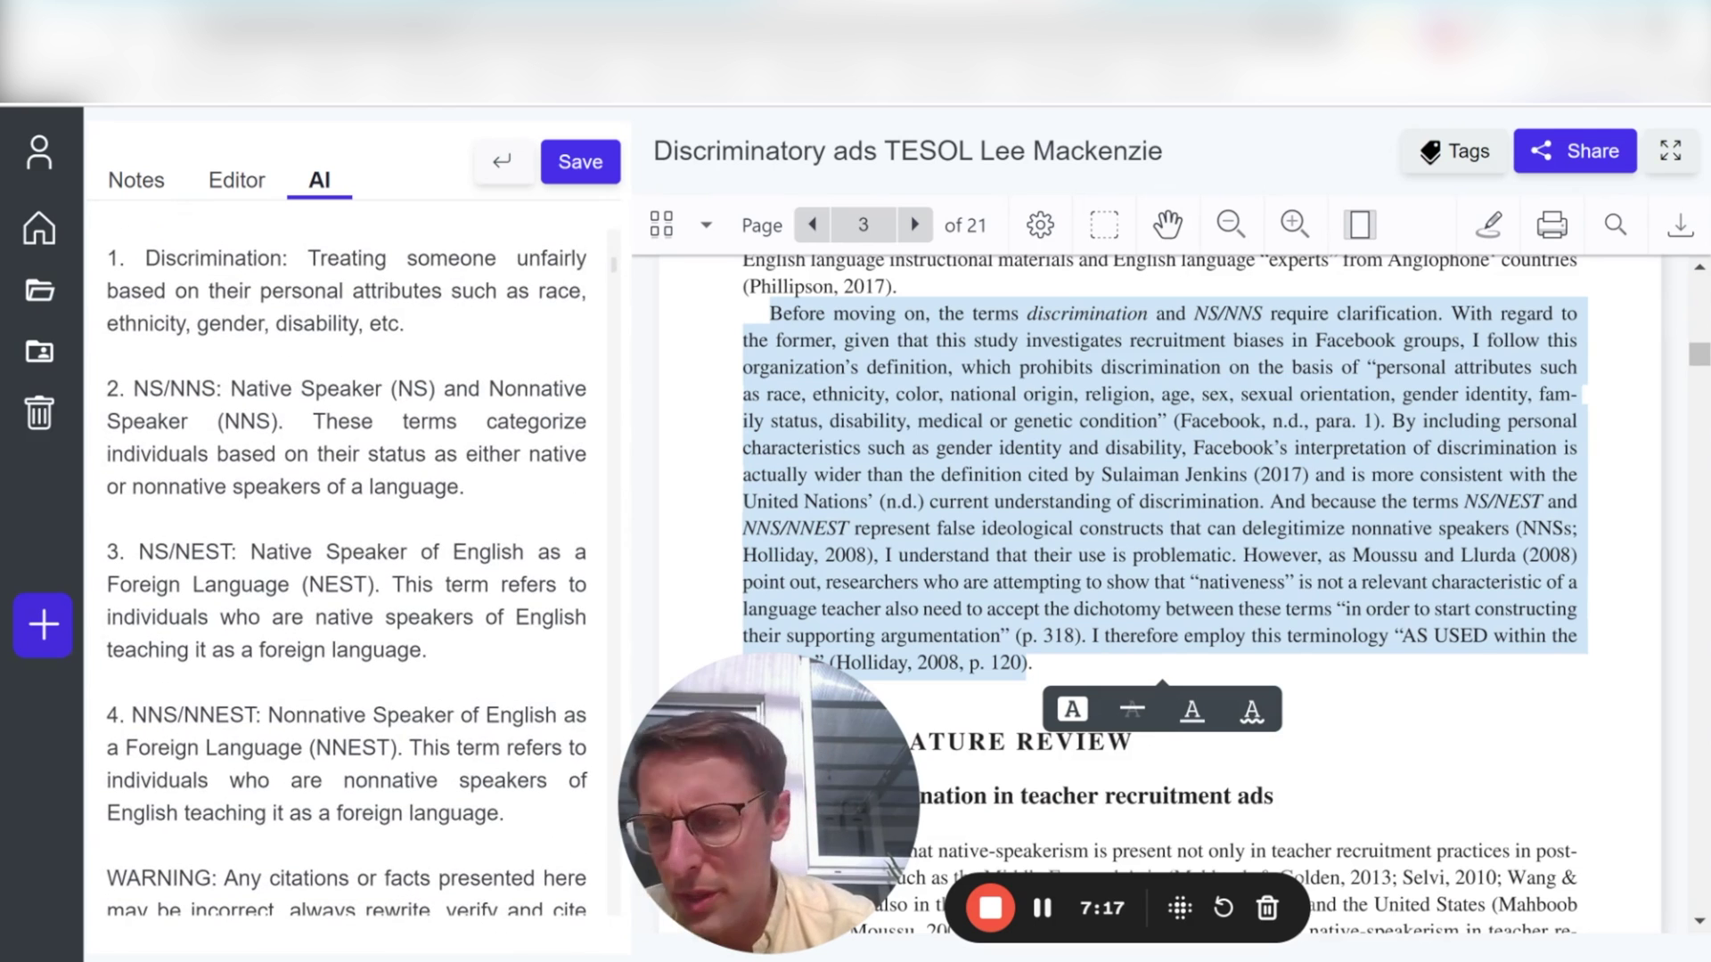
left_click_drag(178, 715, 519, 835)
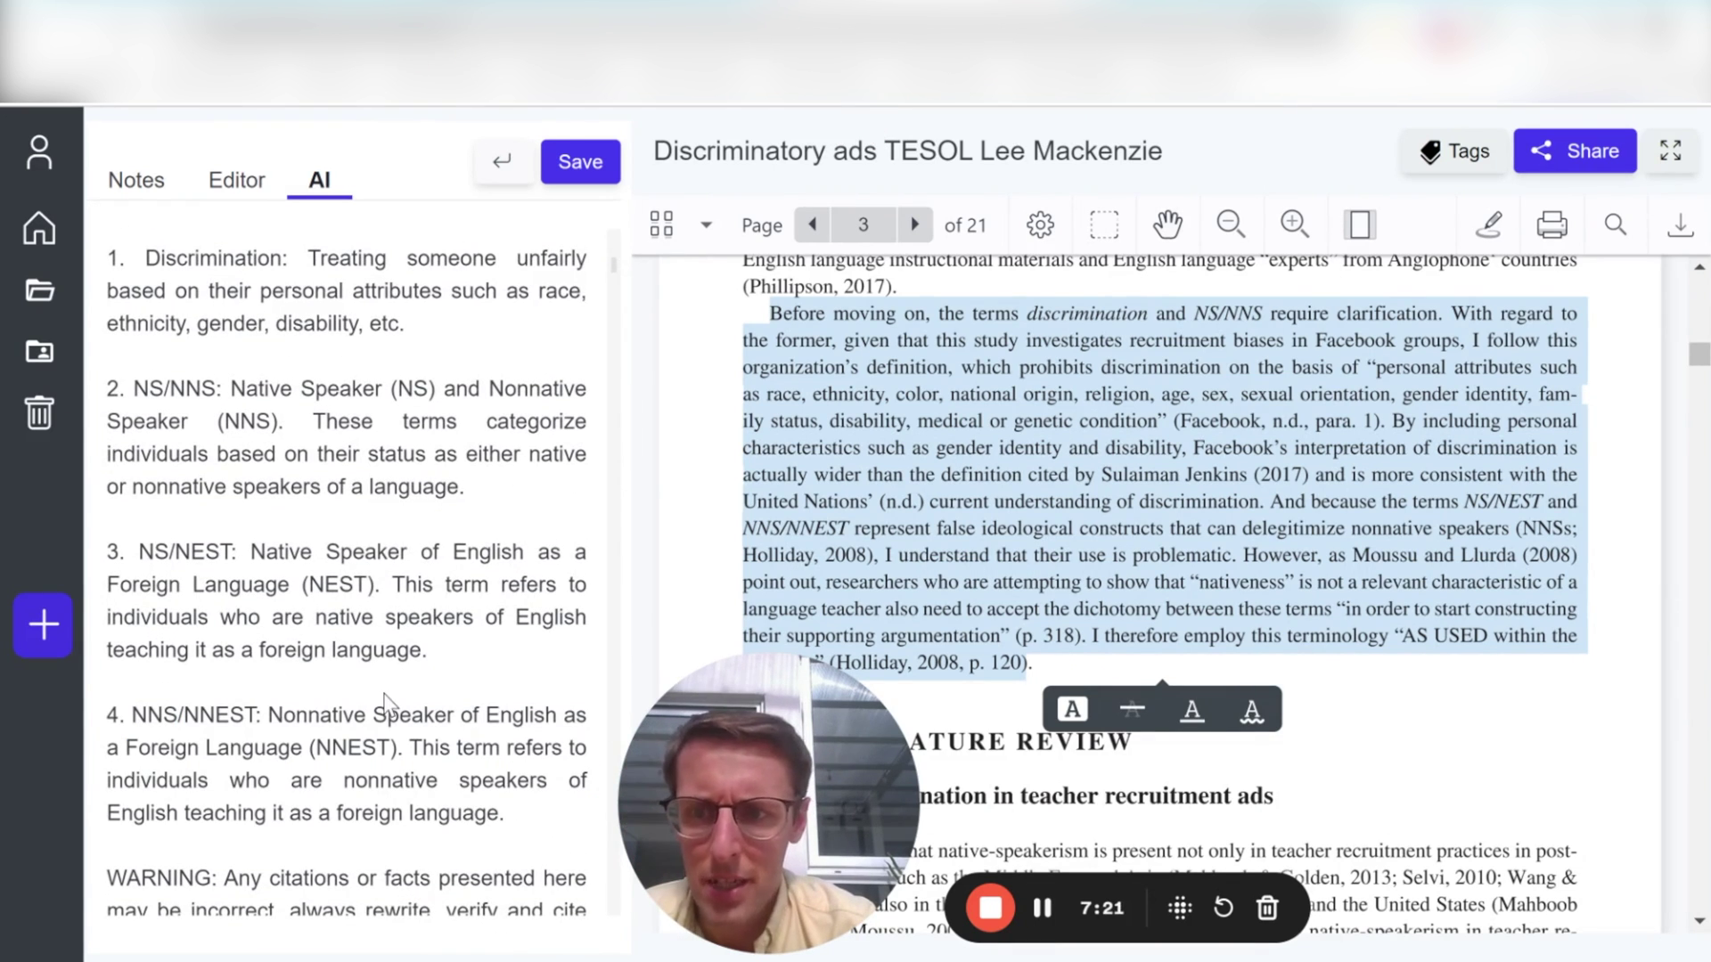
scroll(384, 699, "up", 2)
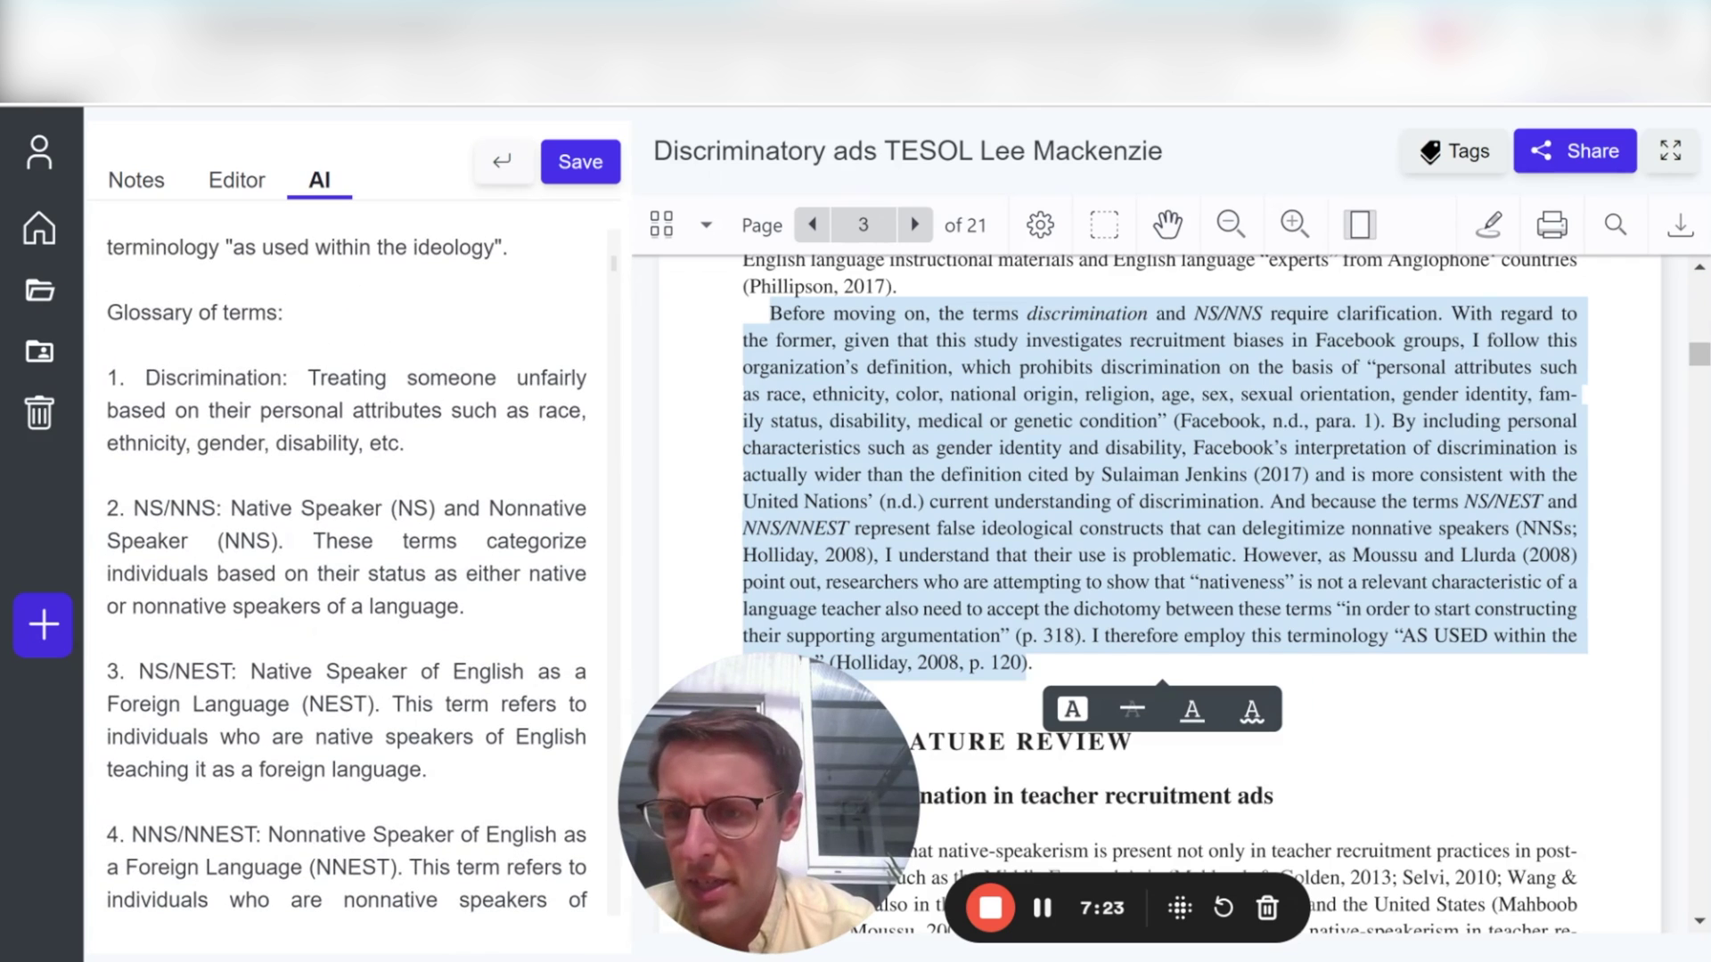
left_click_drag(199, 378, 234, 443)
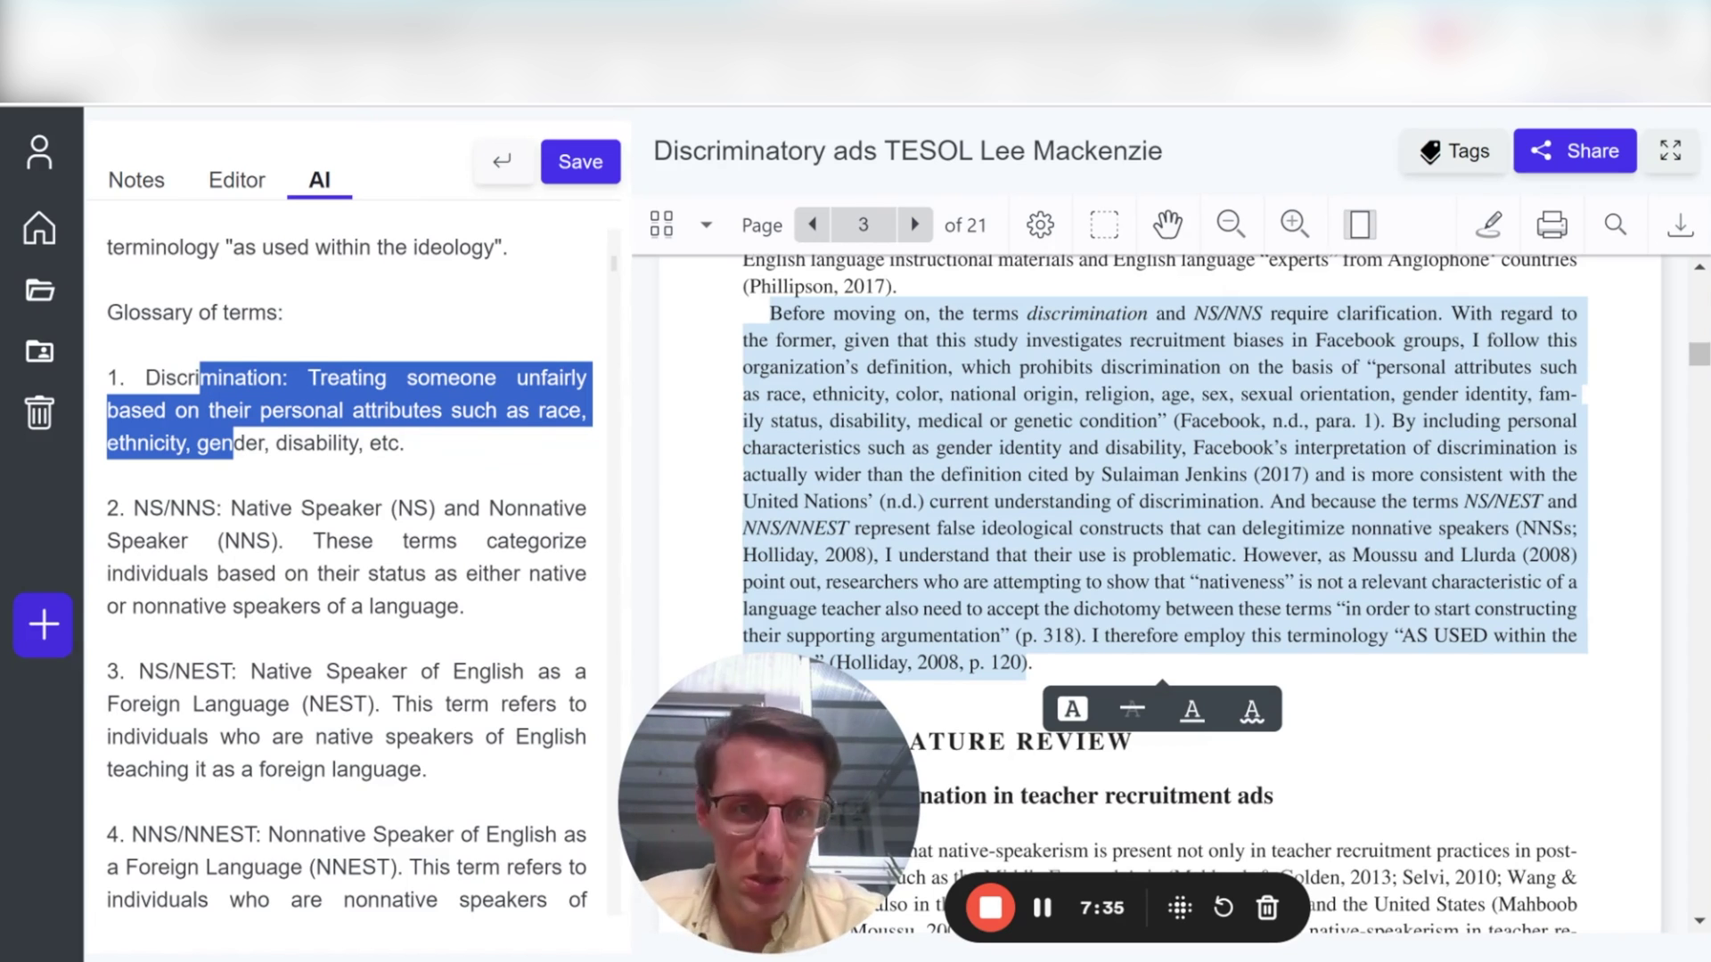
scroll(347, 570, "up", 3)
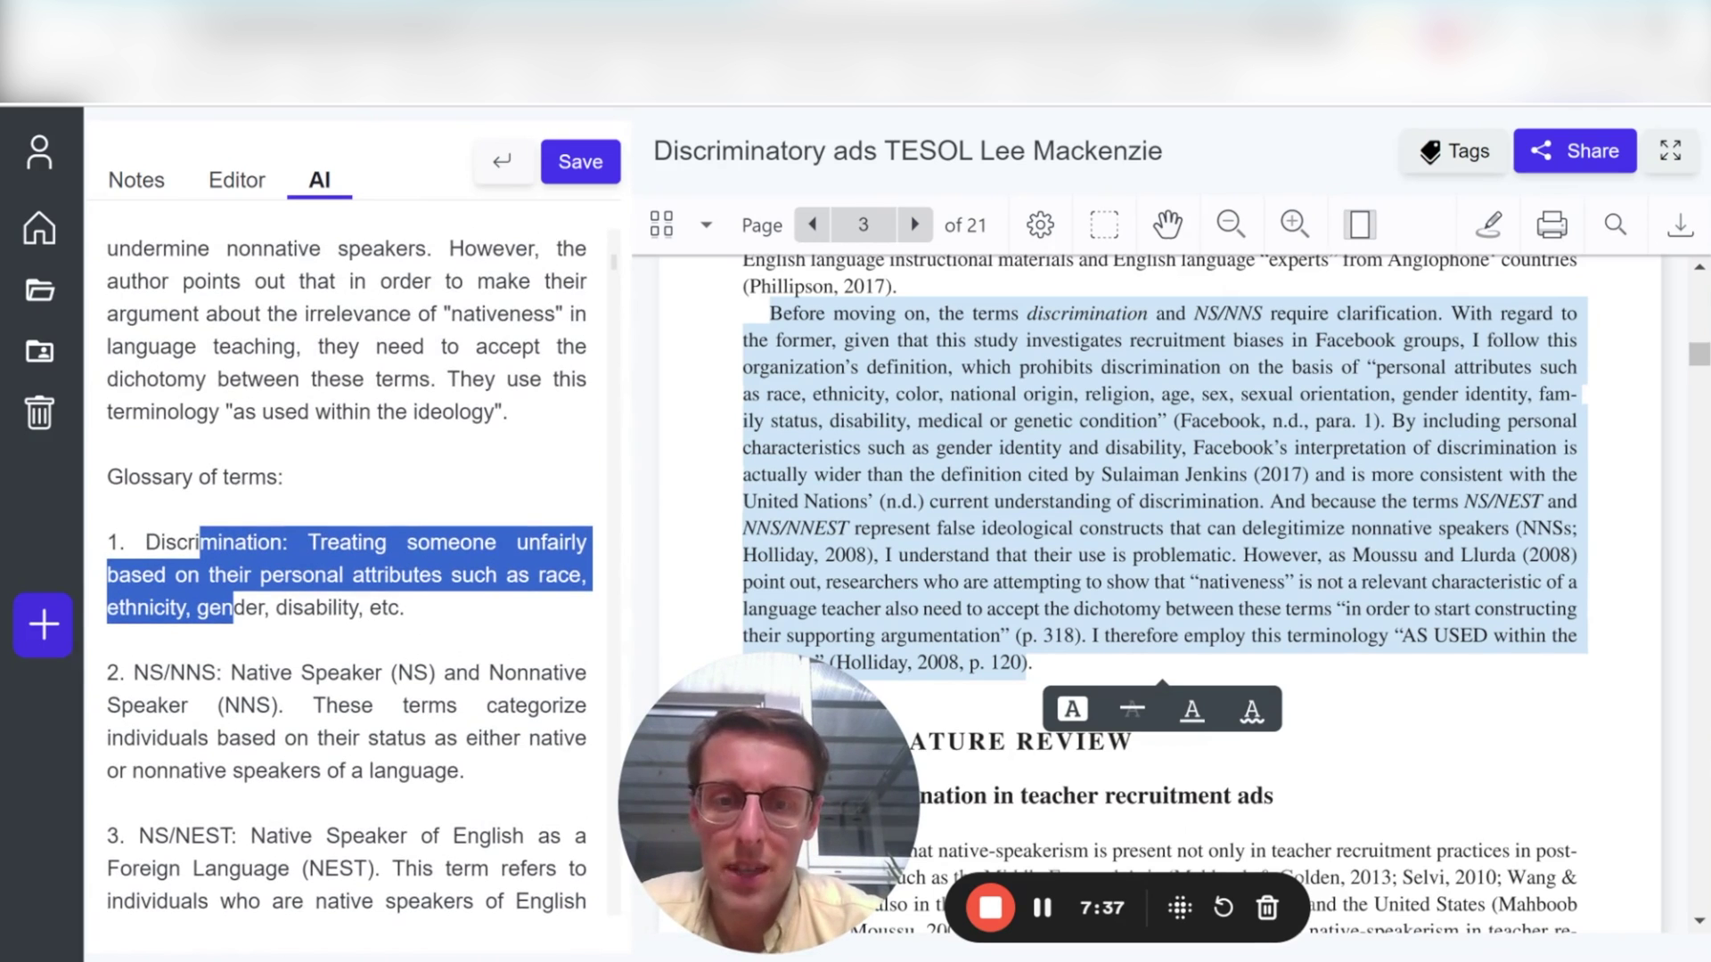
scroll(348, 570, "up", 3)
scroll(347, 570, "up", 2)
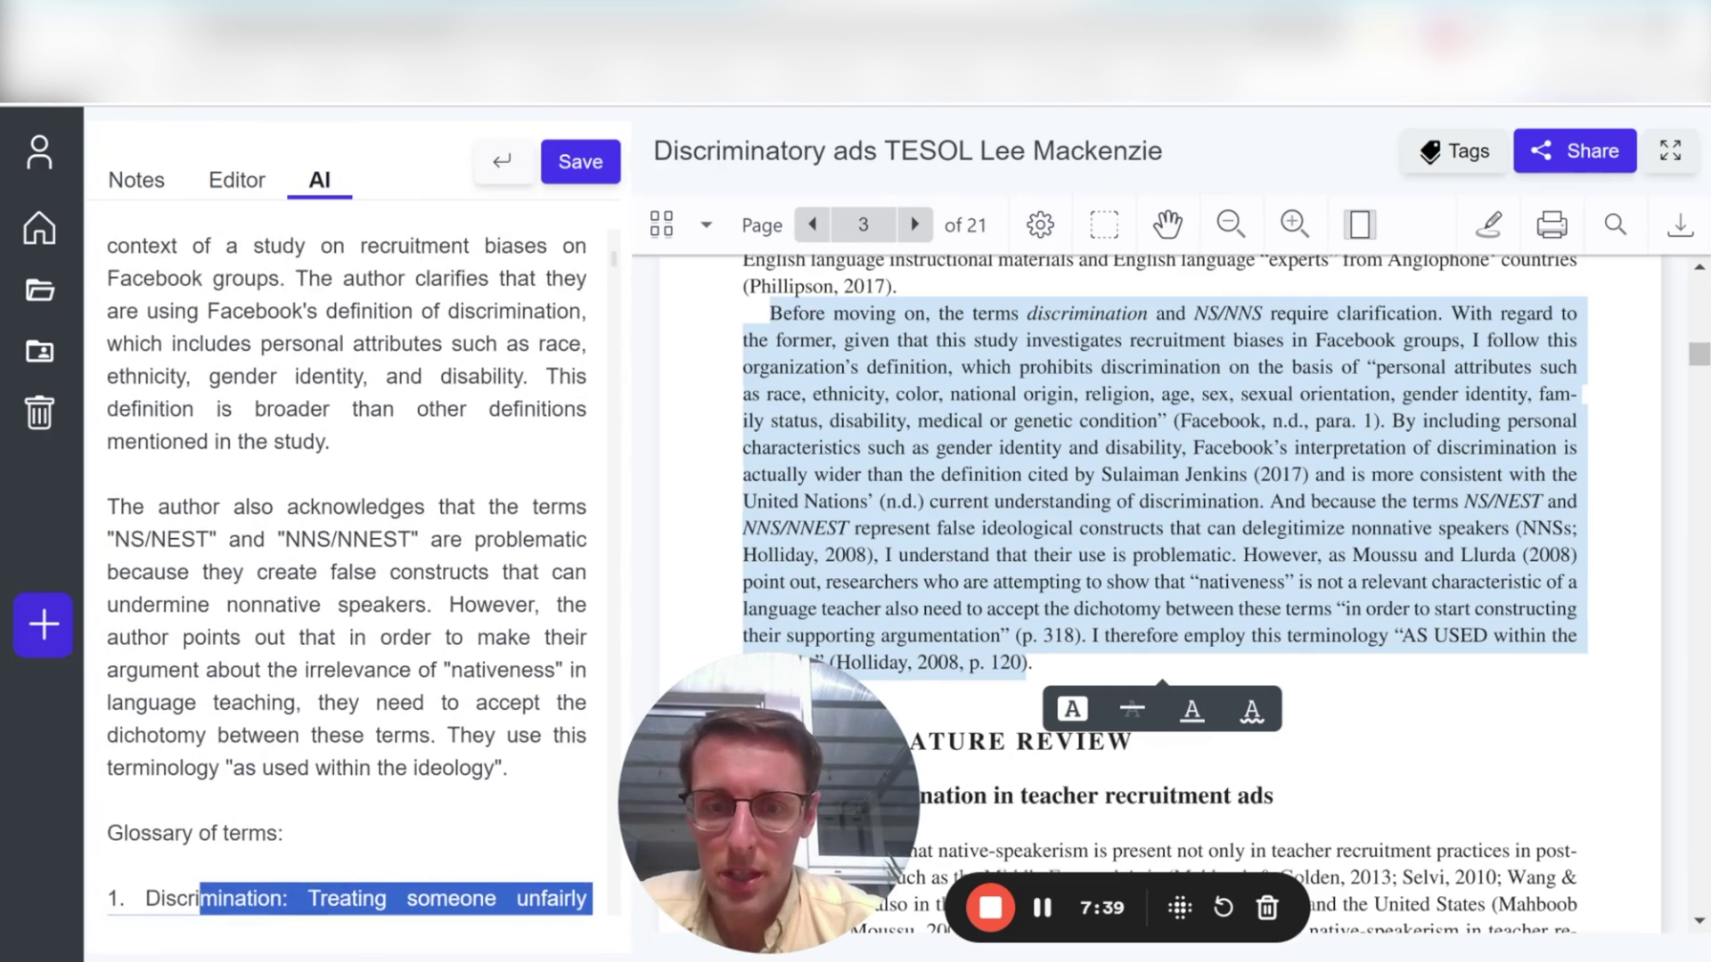
Step: Return to the prompt form, set the prompt type to "What is the opposite view?" and send the same page 3 paragraph
scroll(348, 570, "up", 12)
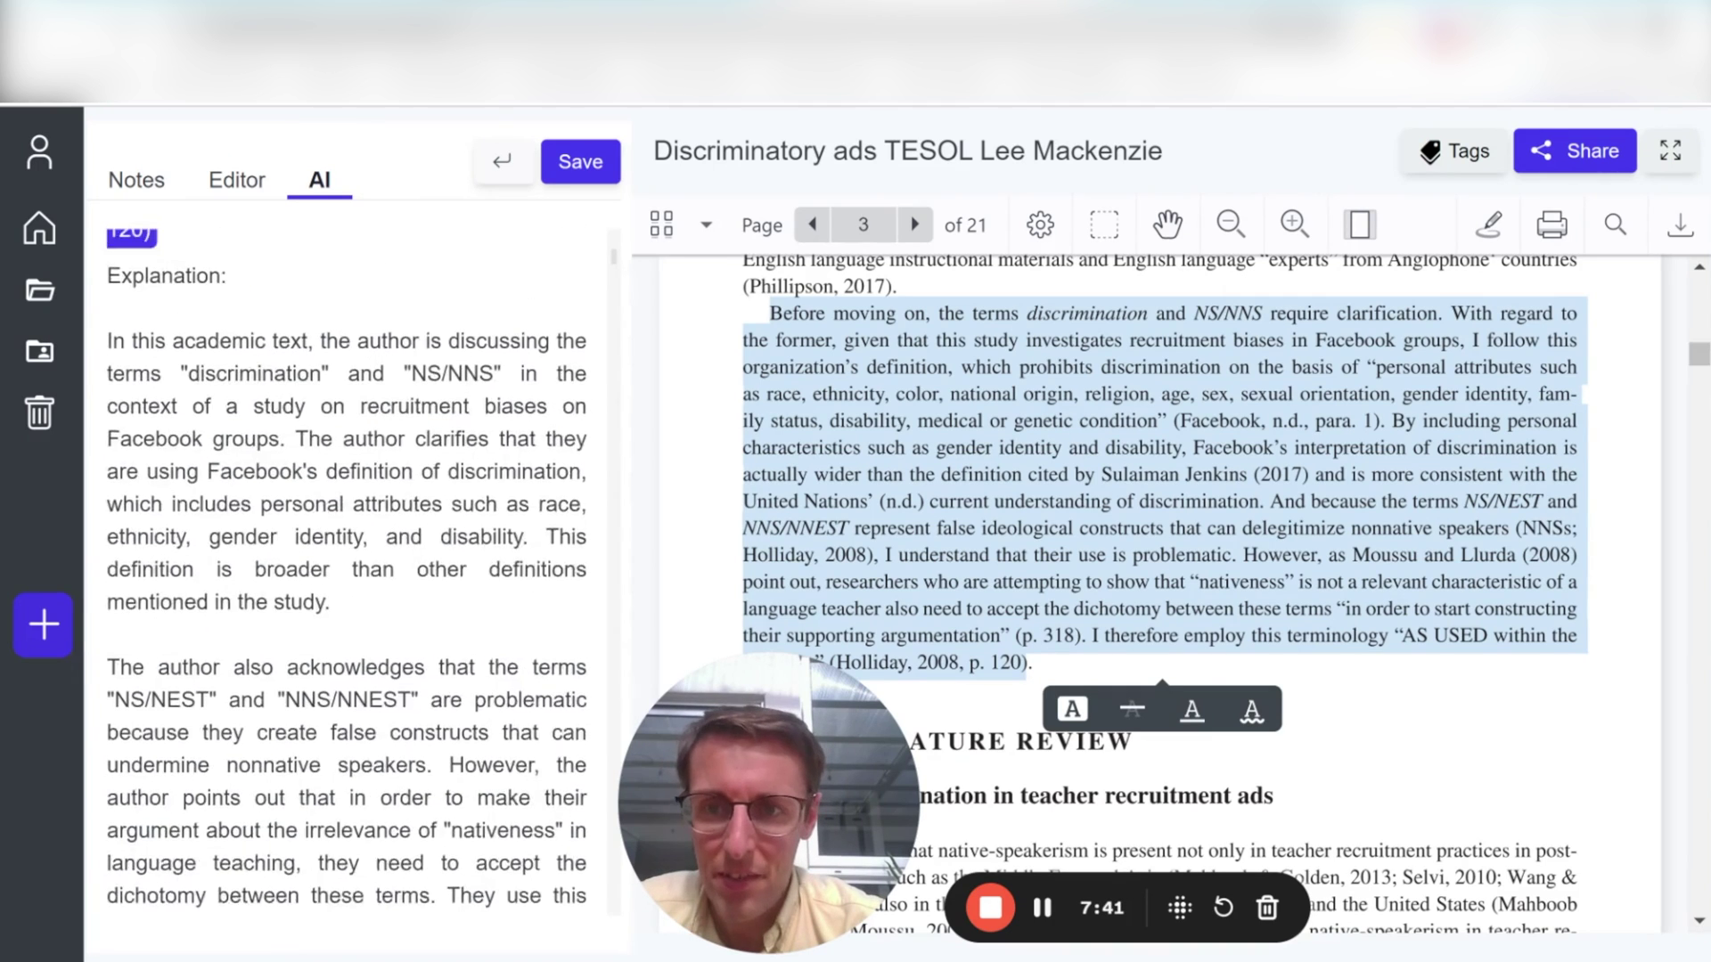
scroll(348, 570, "up", 7)
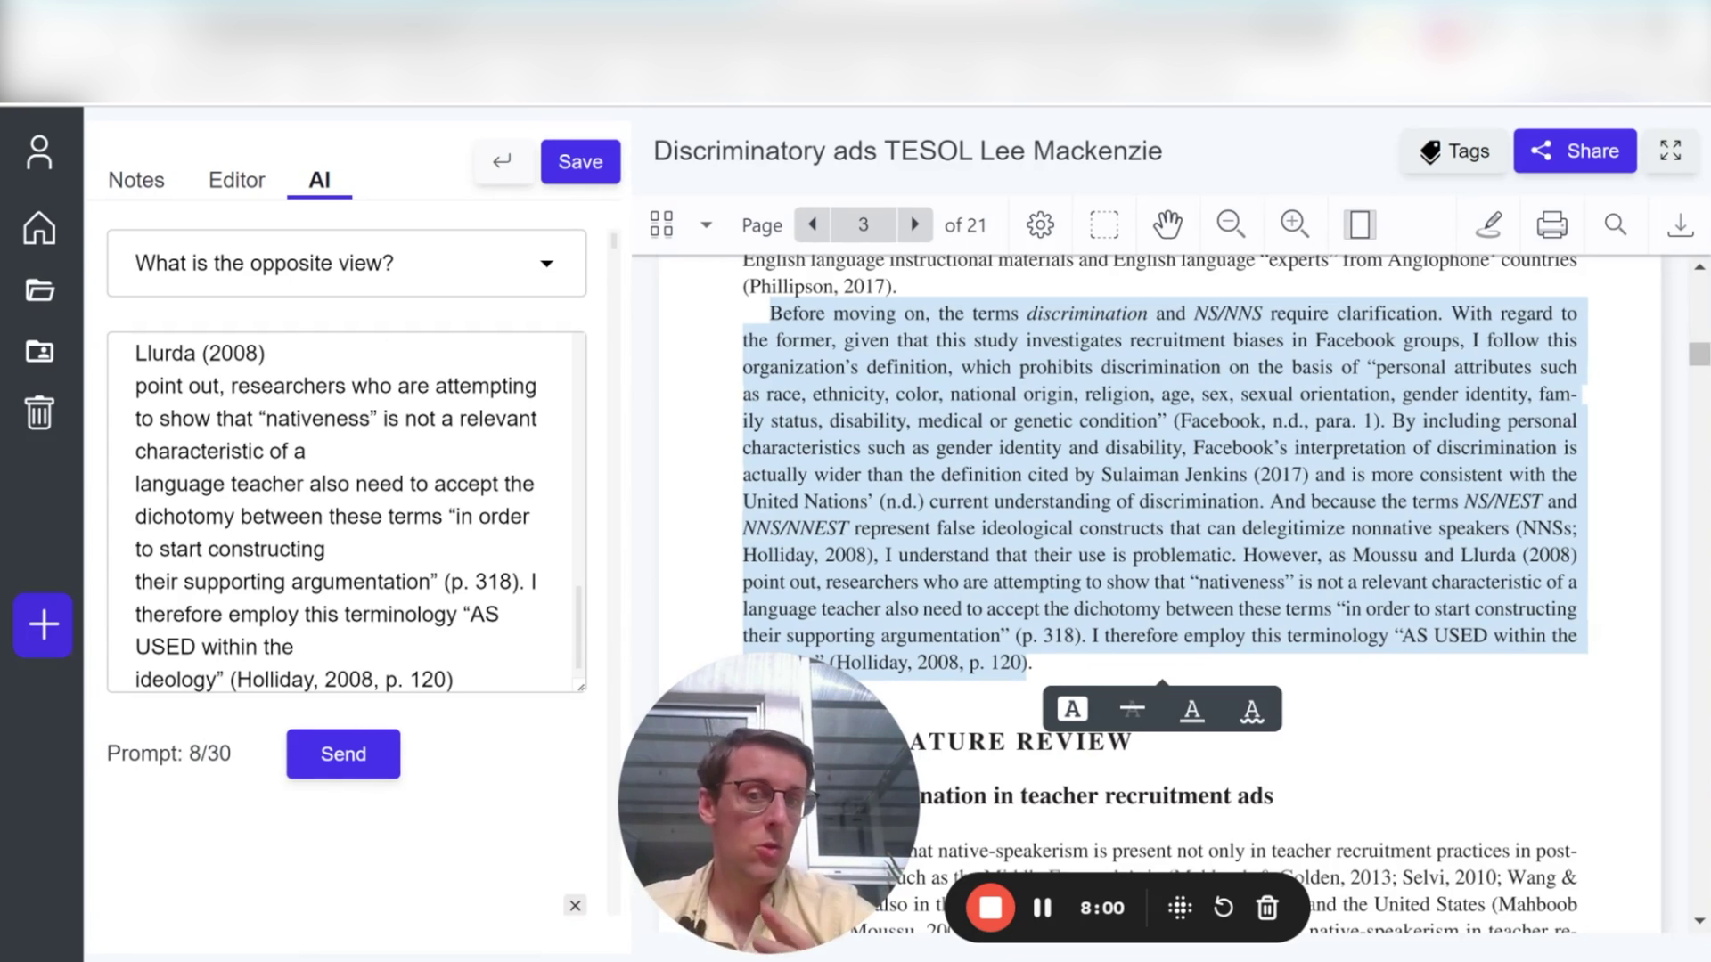
left_click(359, 766)
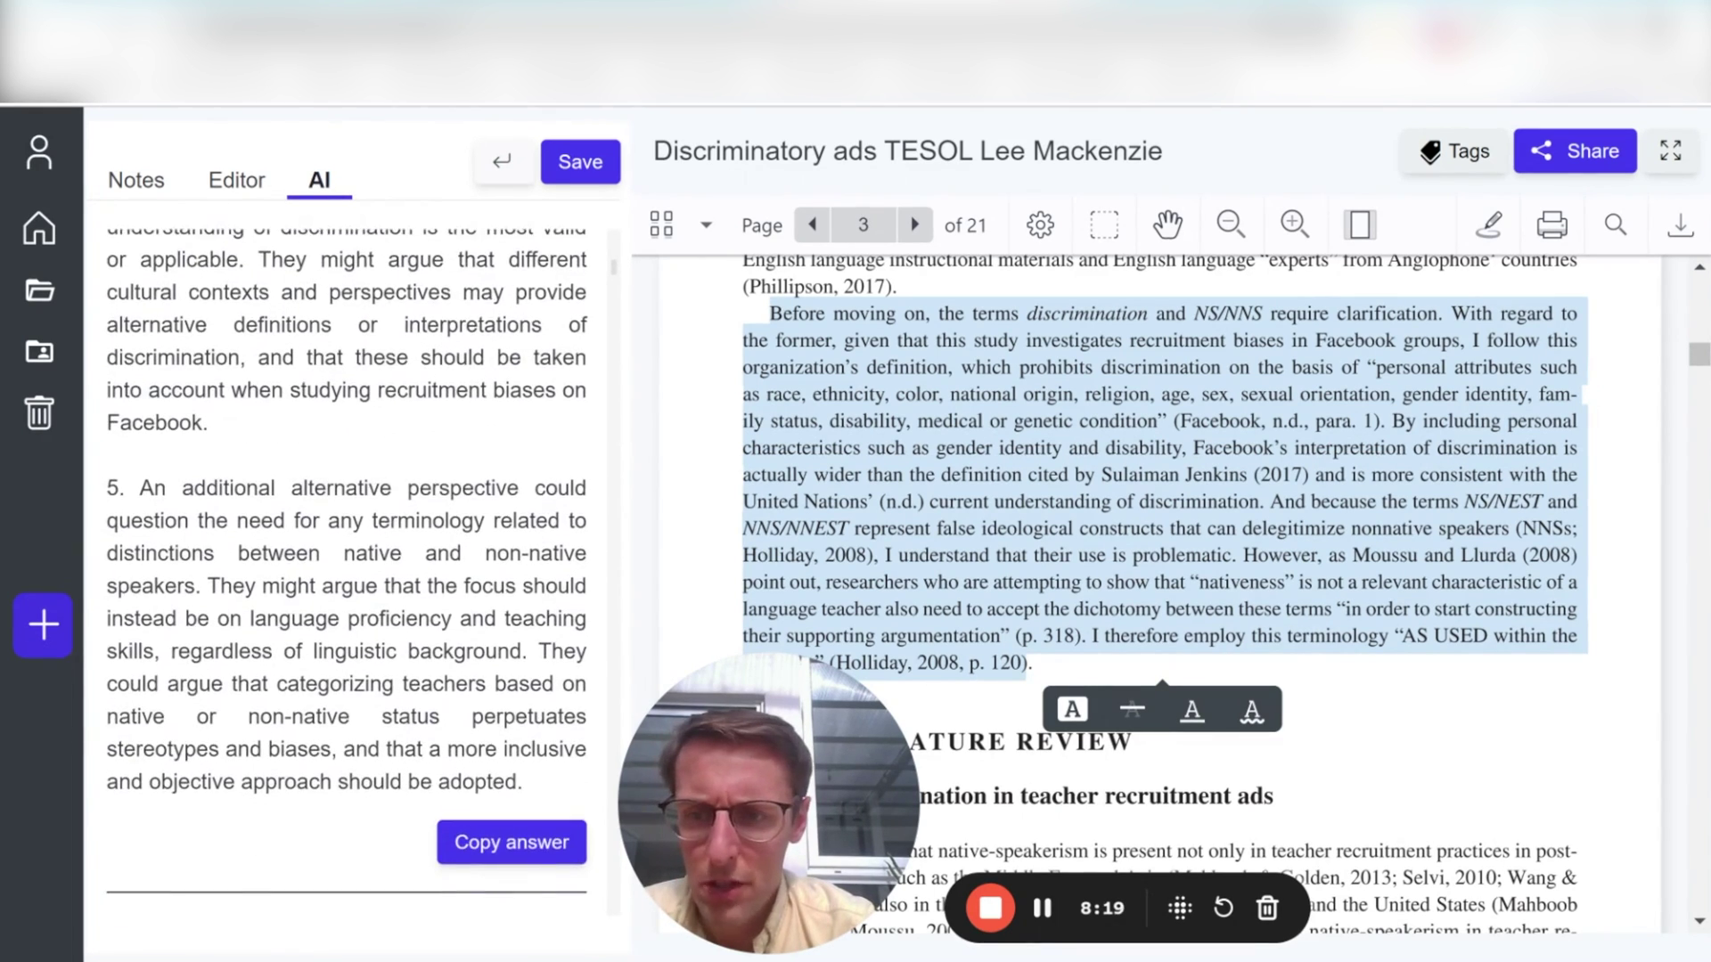
Step: Read through the AI's numbered alternative perspectives on the paragraph
scroll(346, 561, "up", 10)
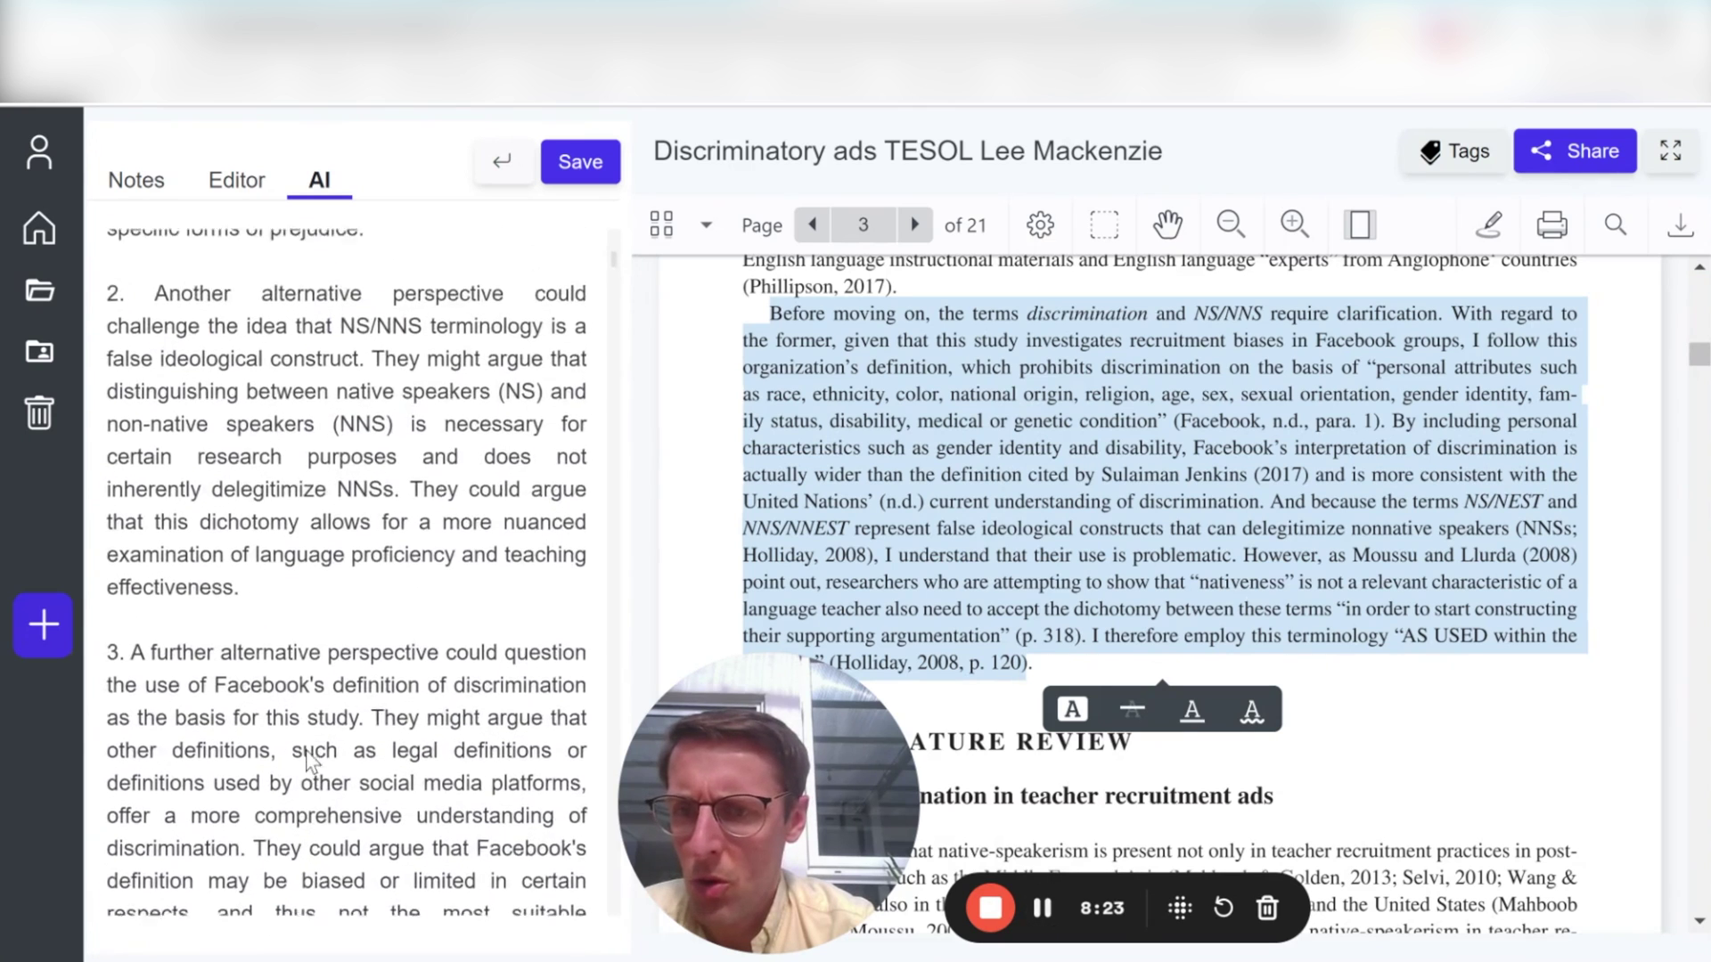
left_click_drag(383, 321, 232, 230)
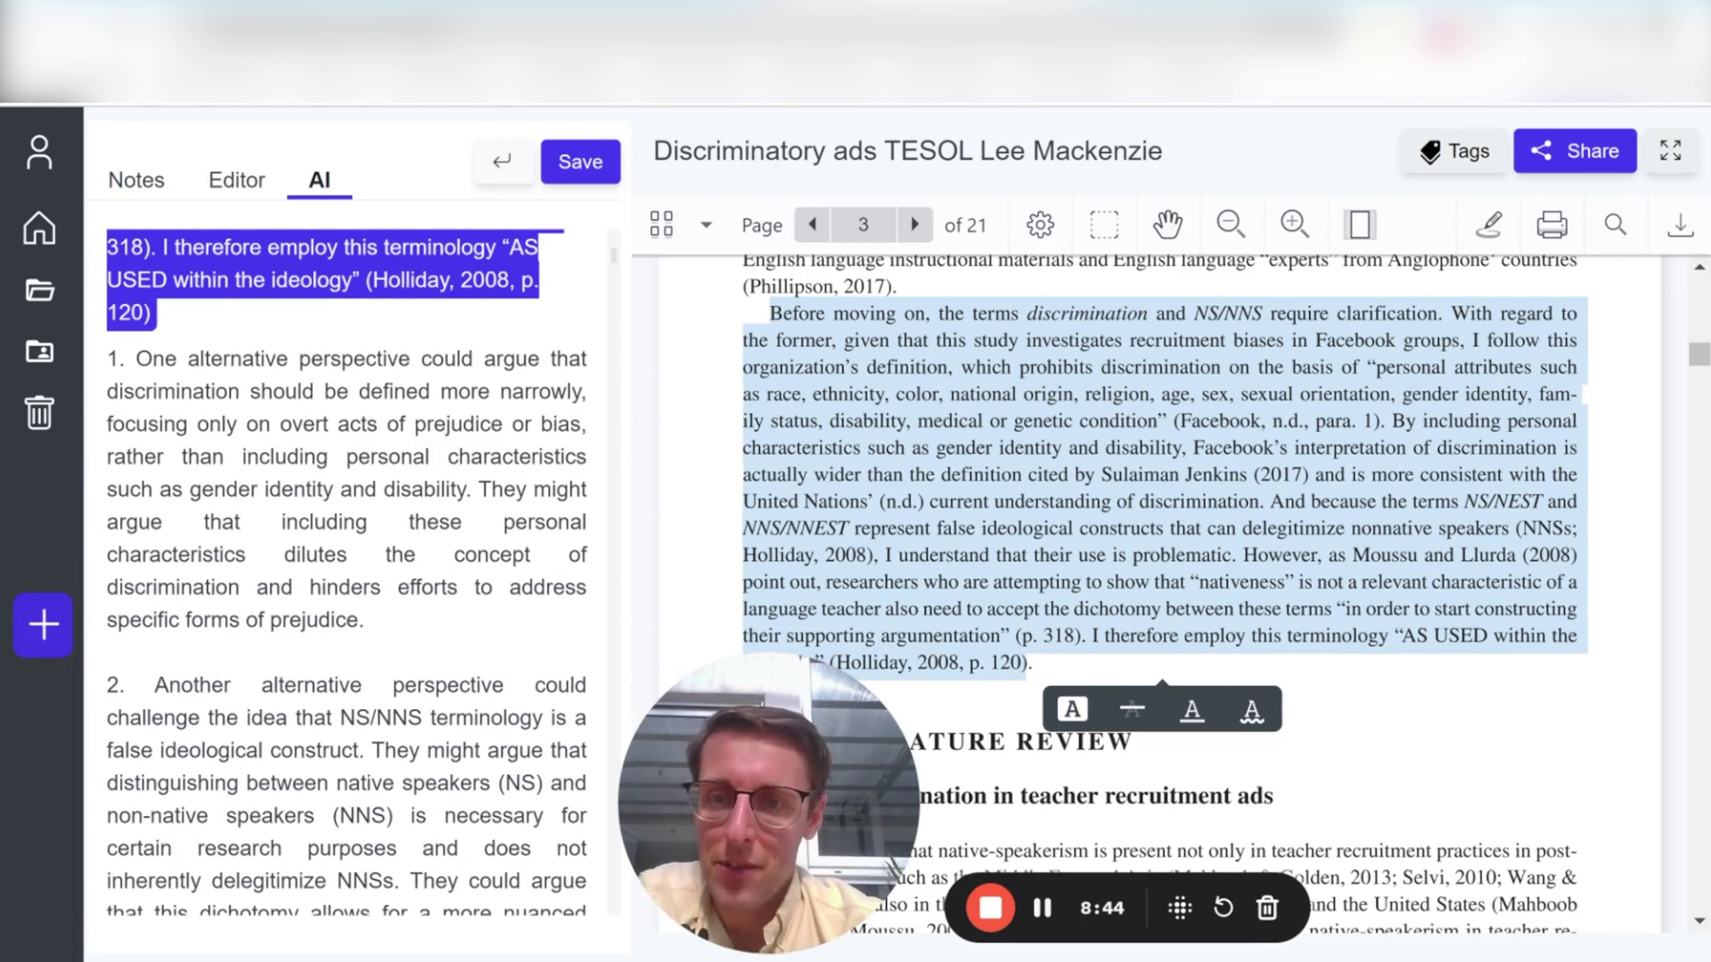
Step: Send the same paragraph with the prompt type "Give academic critique of this text" and read the critique from its beginning
scroll(345, 571, "up", 10)
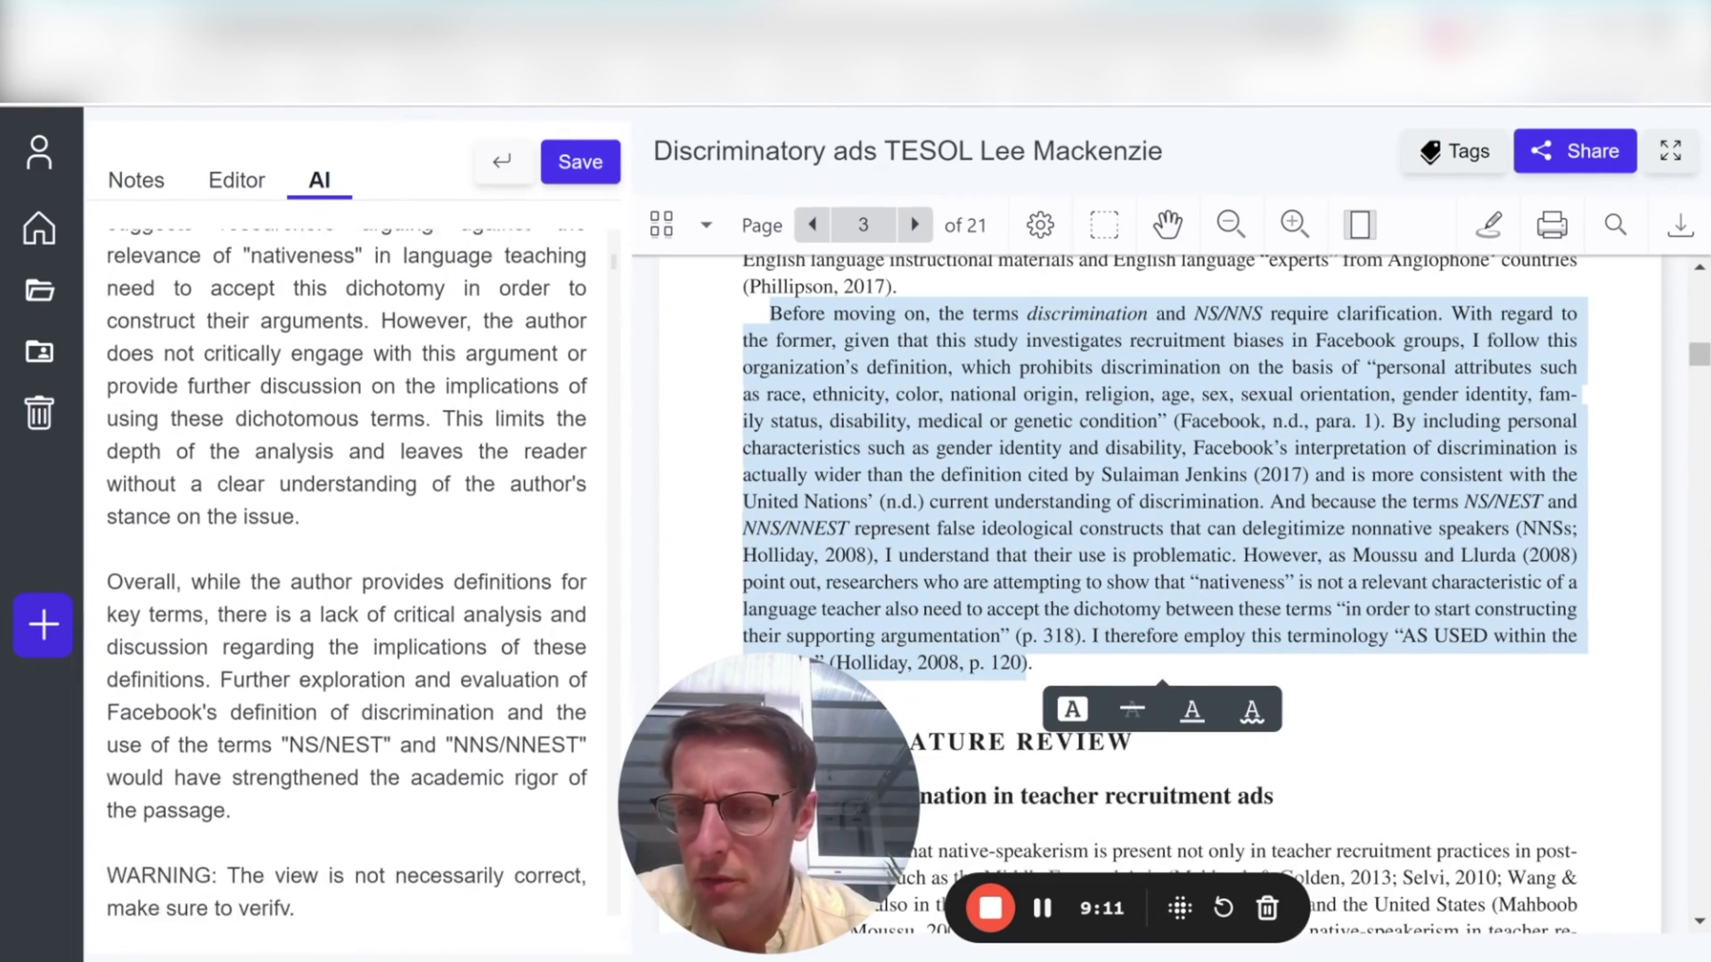
scroll(347, 570, "up", 4)
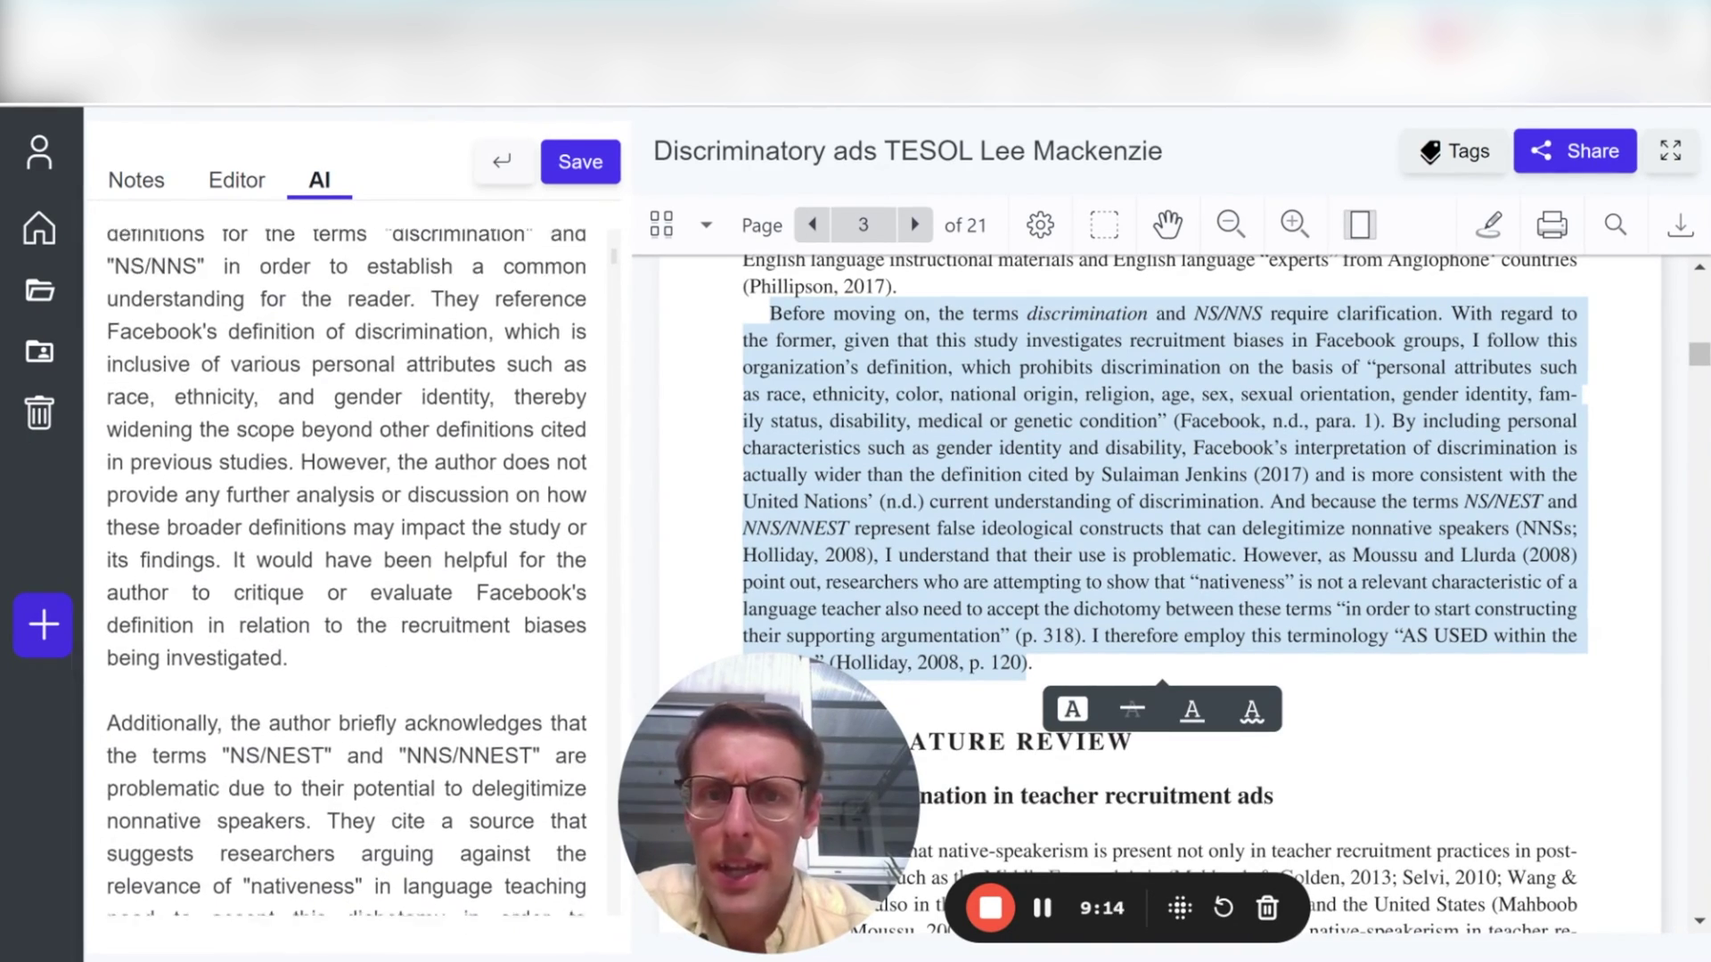
scroll(348, 570, "up", 1)
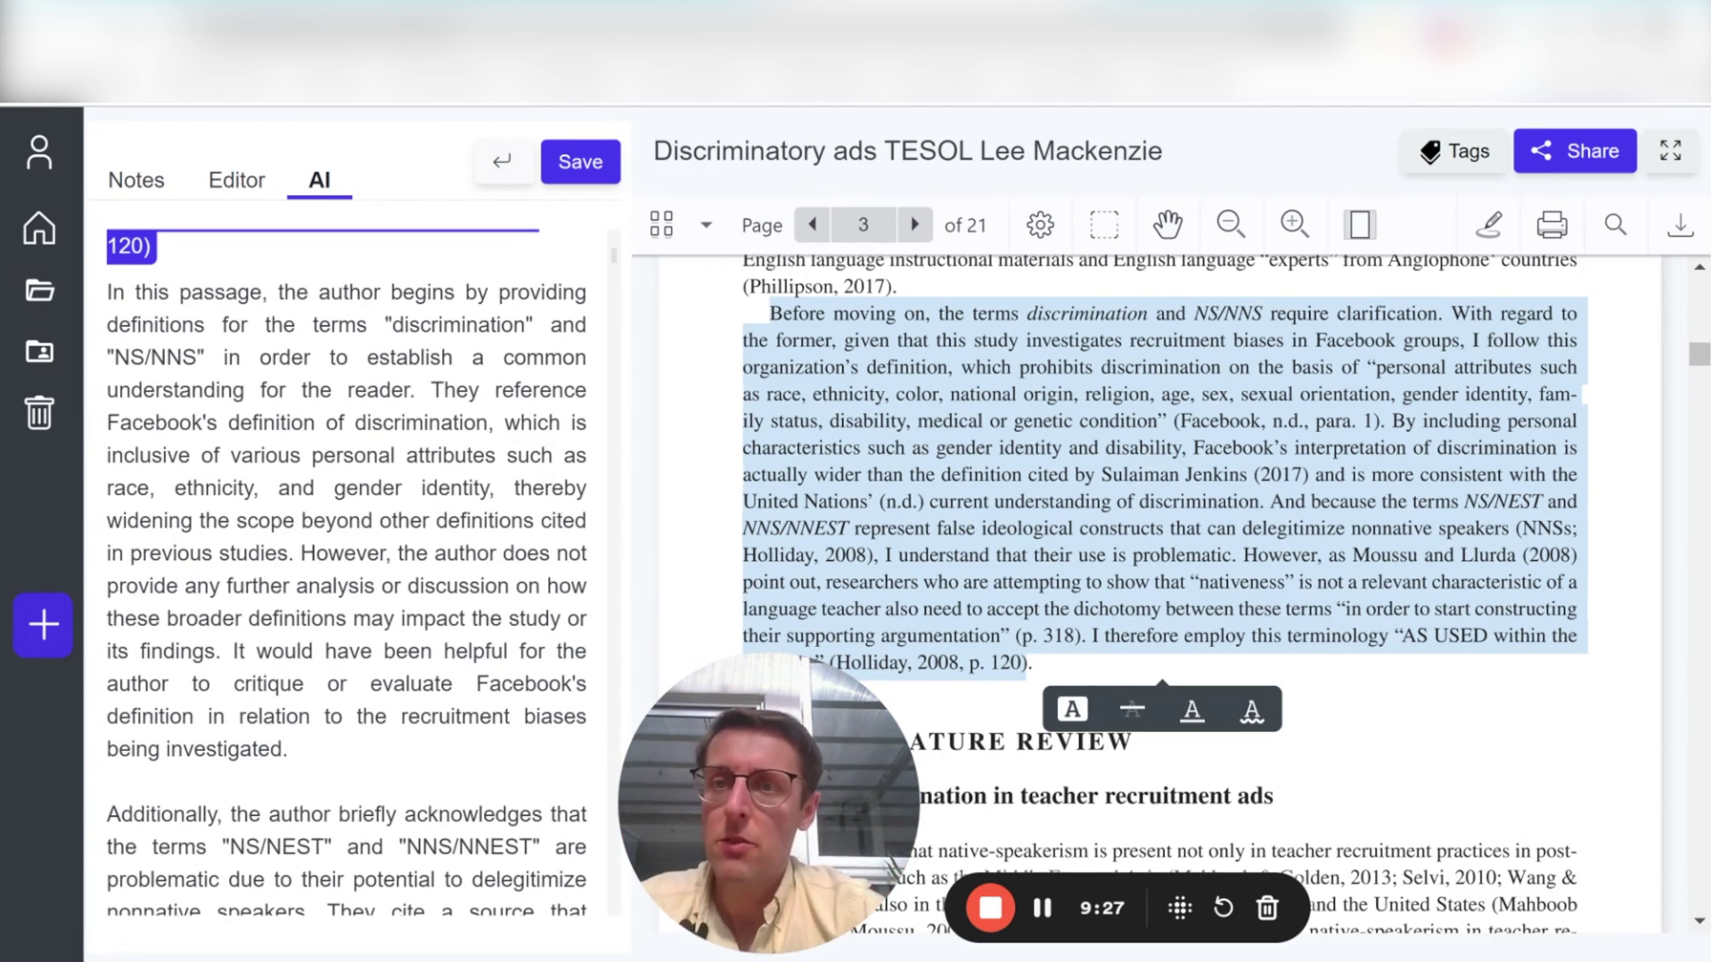
Step: Set the prompt type to "Summarize this text", replace the prompt with the section 3.1 text from "Research confirms" through "market de-", and send it
scroll(347, 570, "up", 15)
scroll(346, 570, "up", 2)
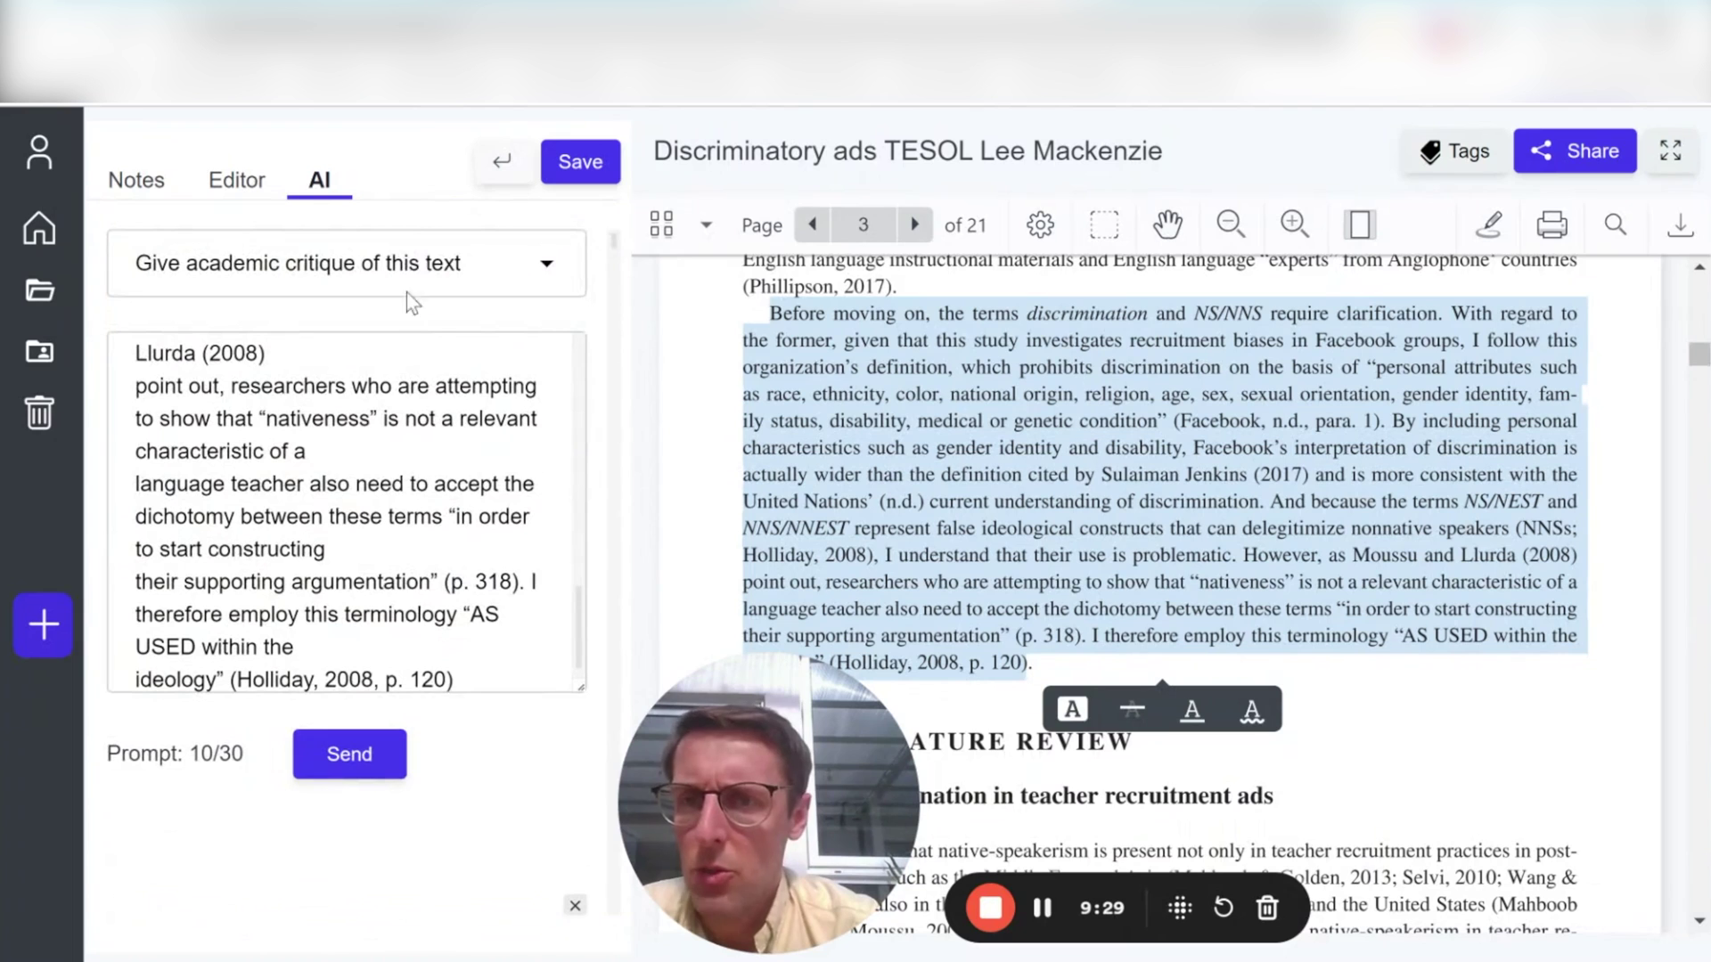
scroll(439, 259, "up", 1)
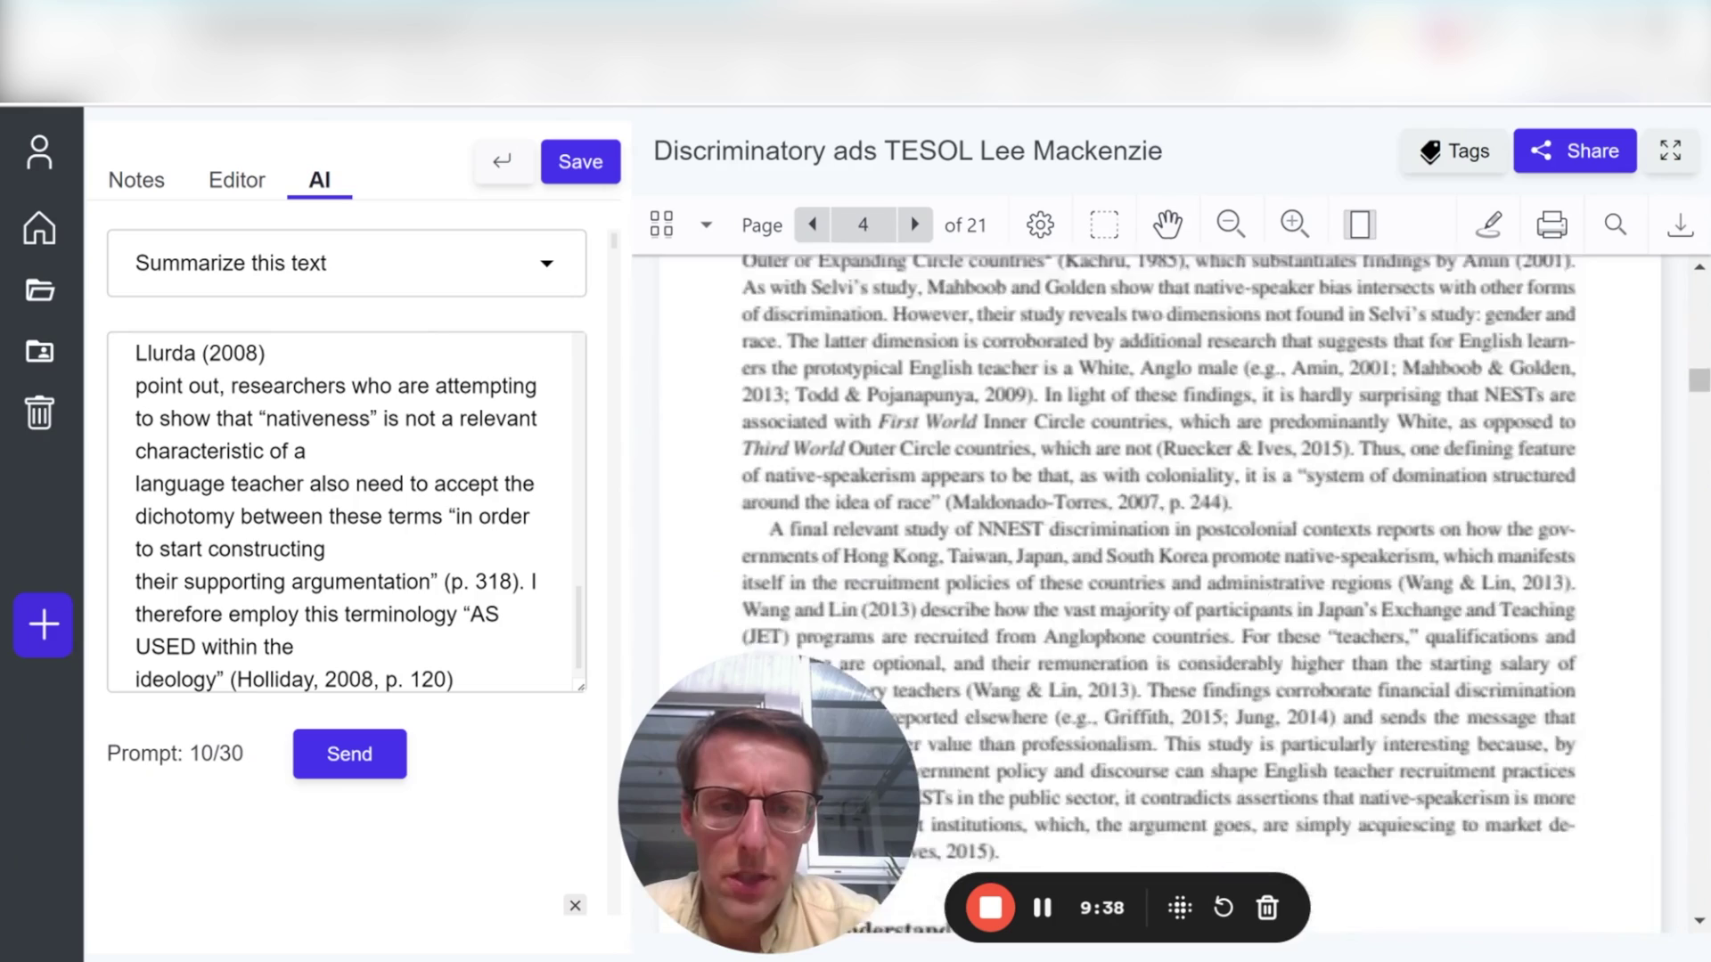
scroll(1158, 588, "down", 4)
left_click_drag(1579, 603, 851, 677)
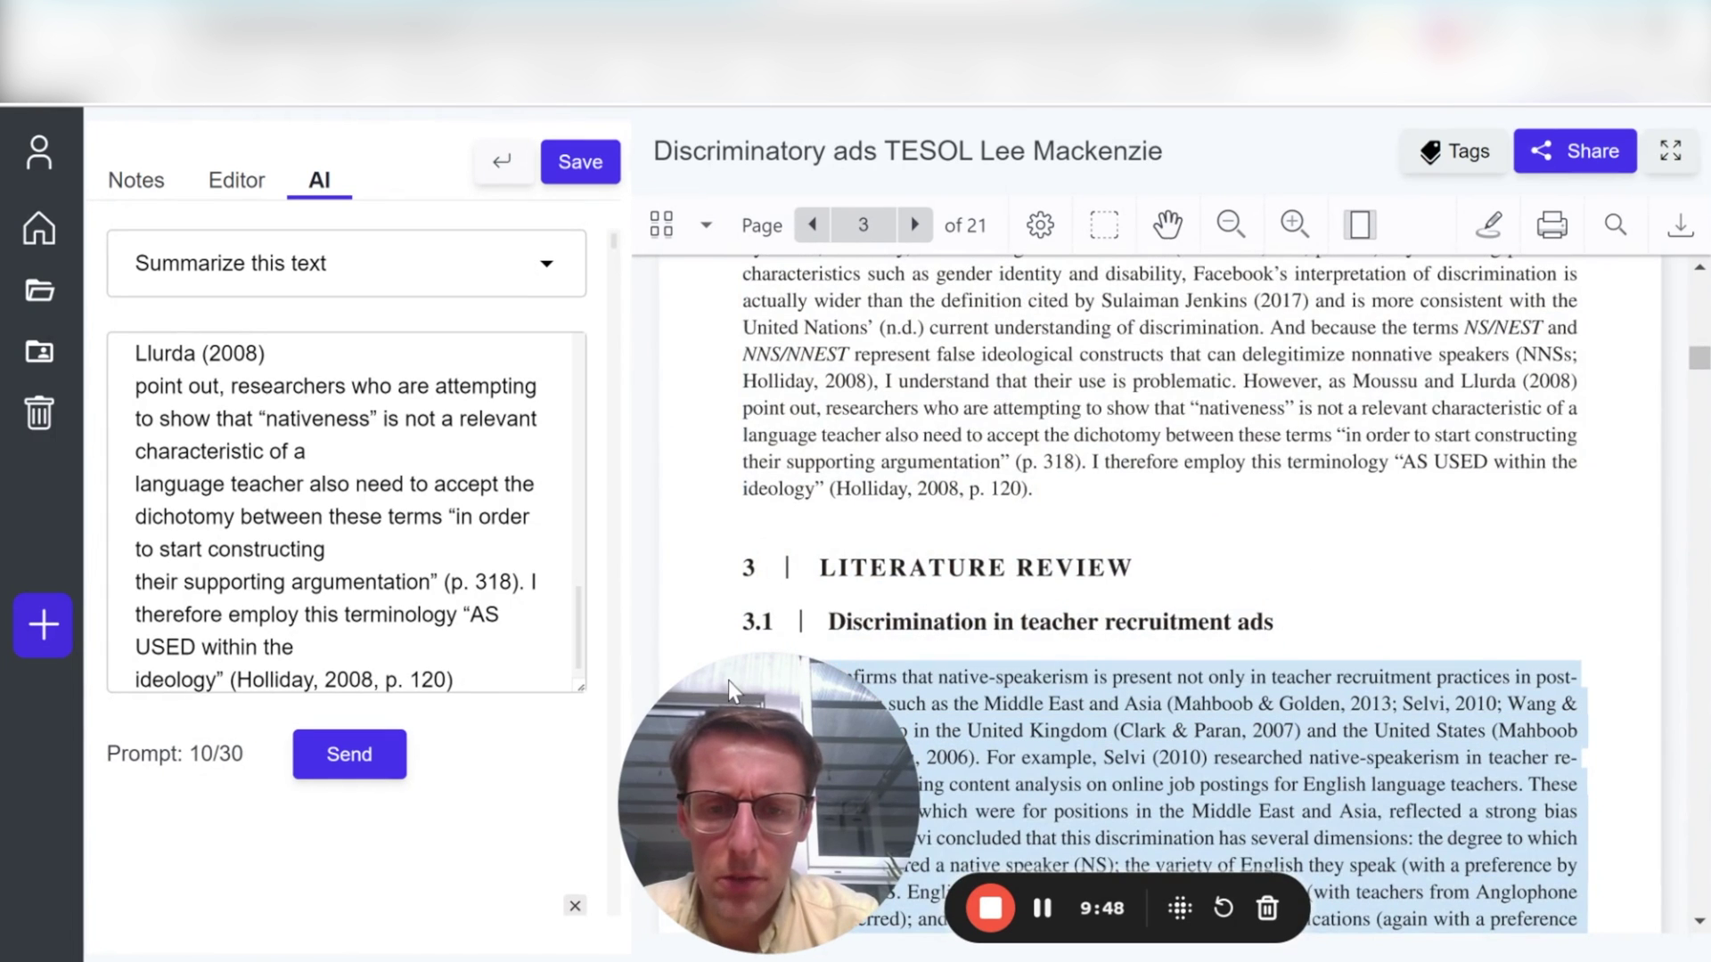
left_click_drag(729, 681, 724, 683)
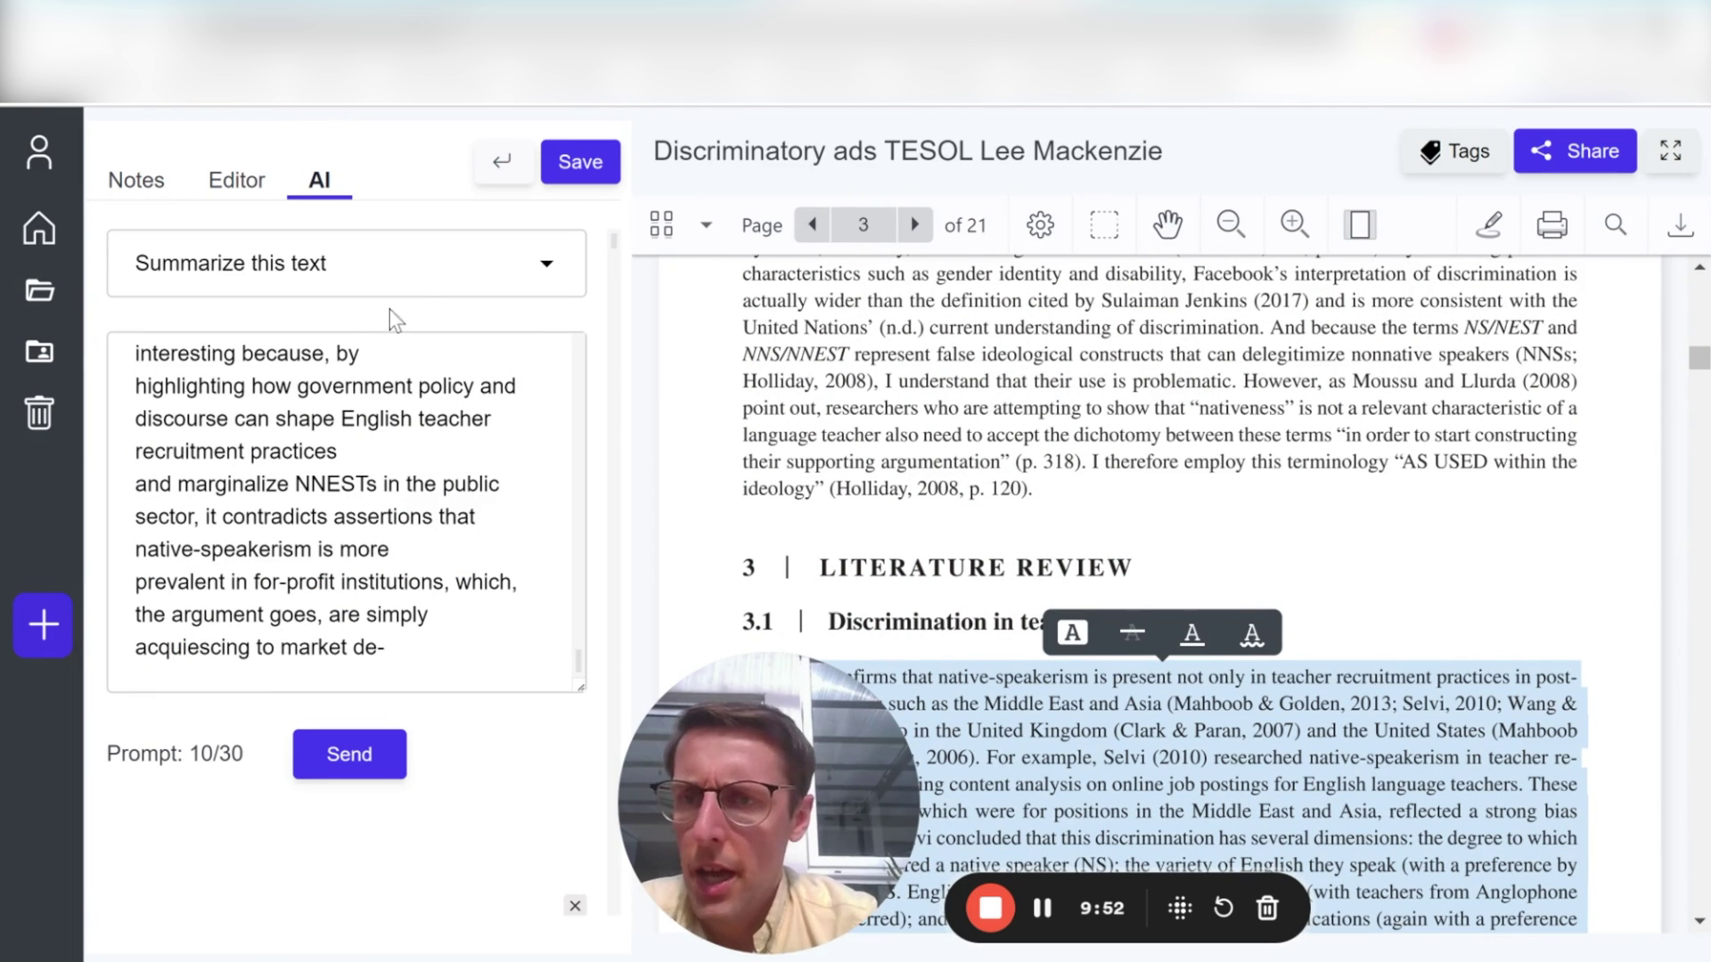
left_click(368, 758)
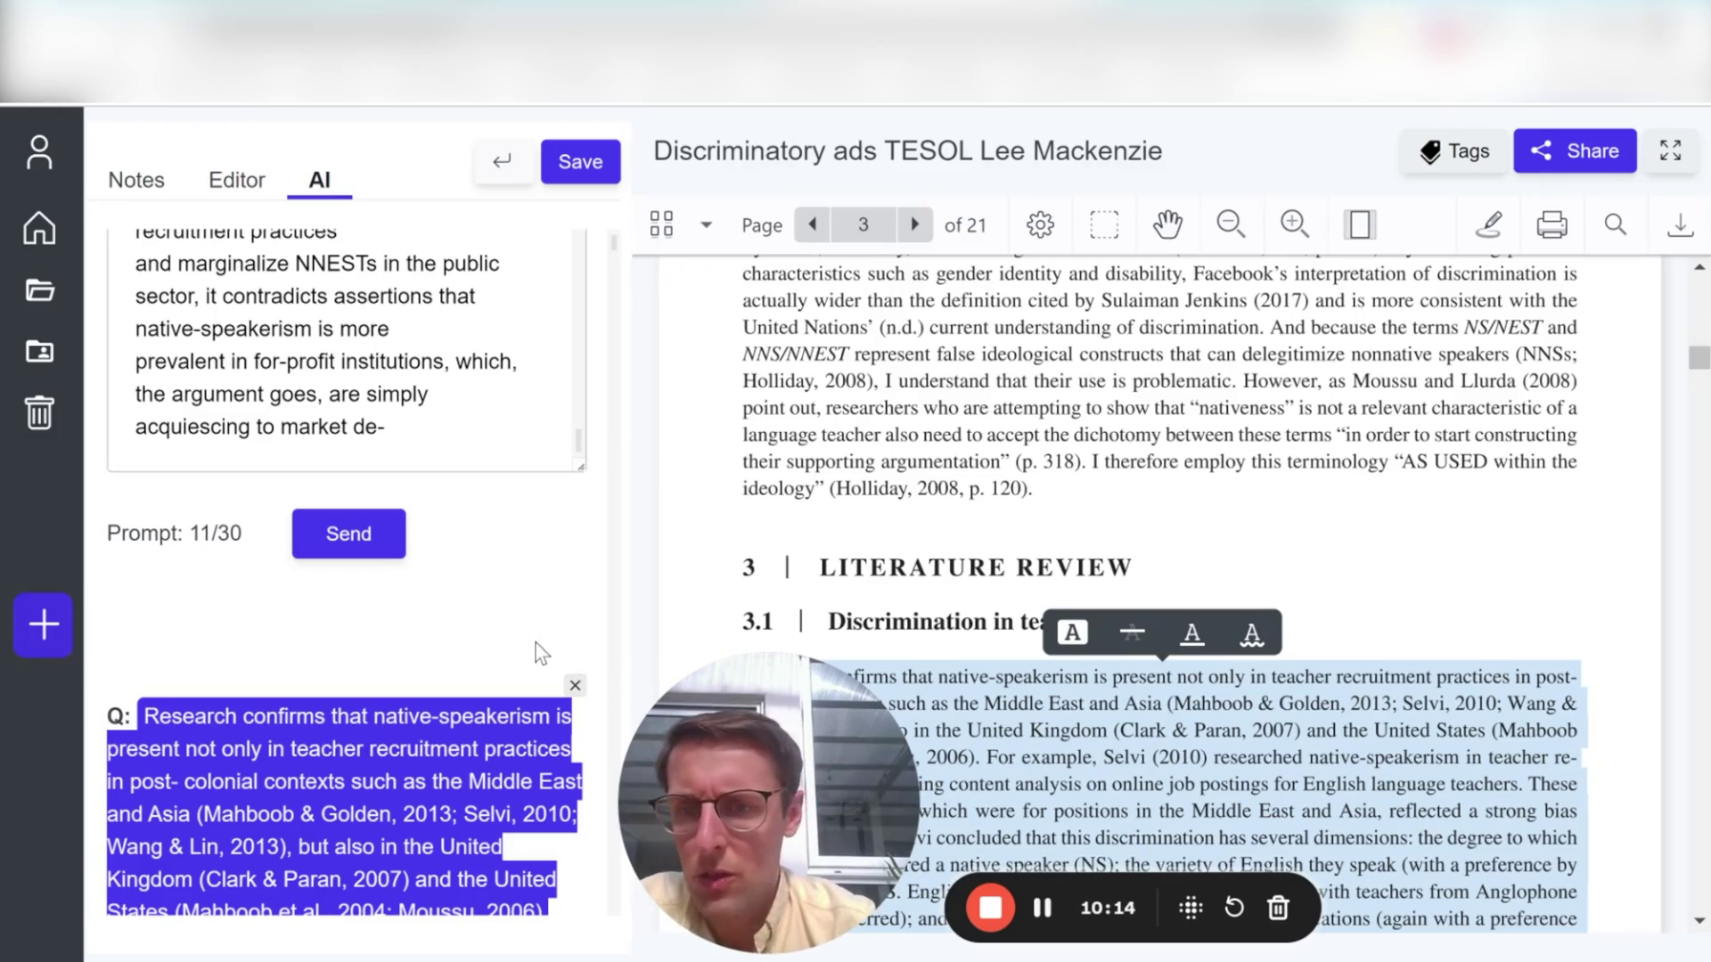
Step: Examine the AI's summary of the section 3.1 literature review text below the quoted question
scroll(536, 644, "down", 15)
scroll(536, 643, "down", 10)
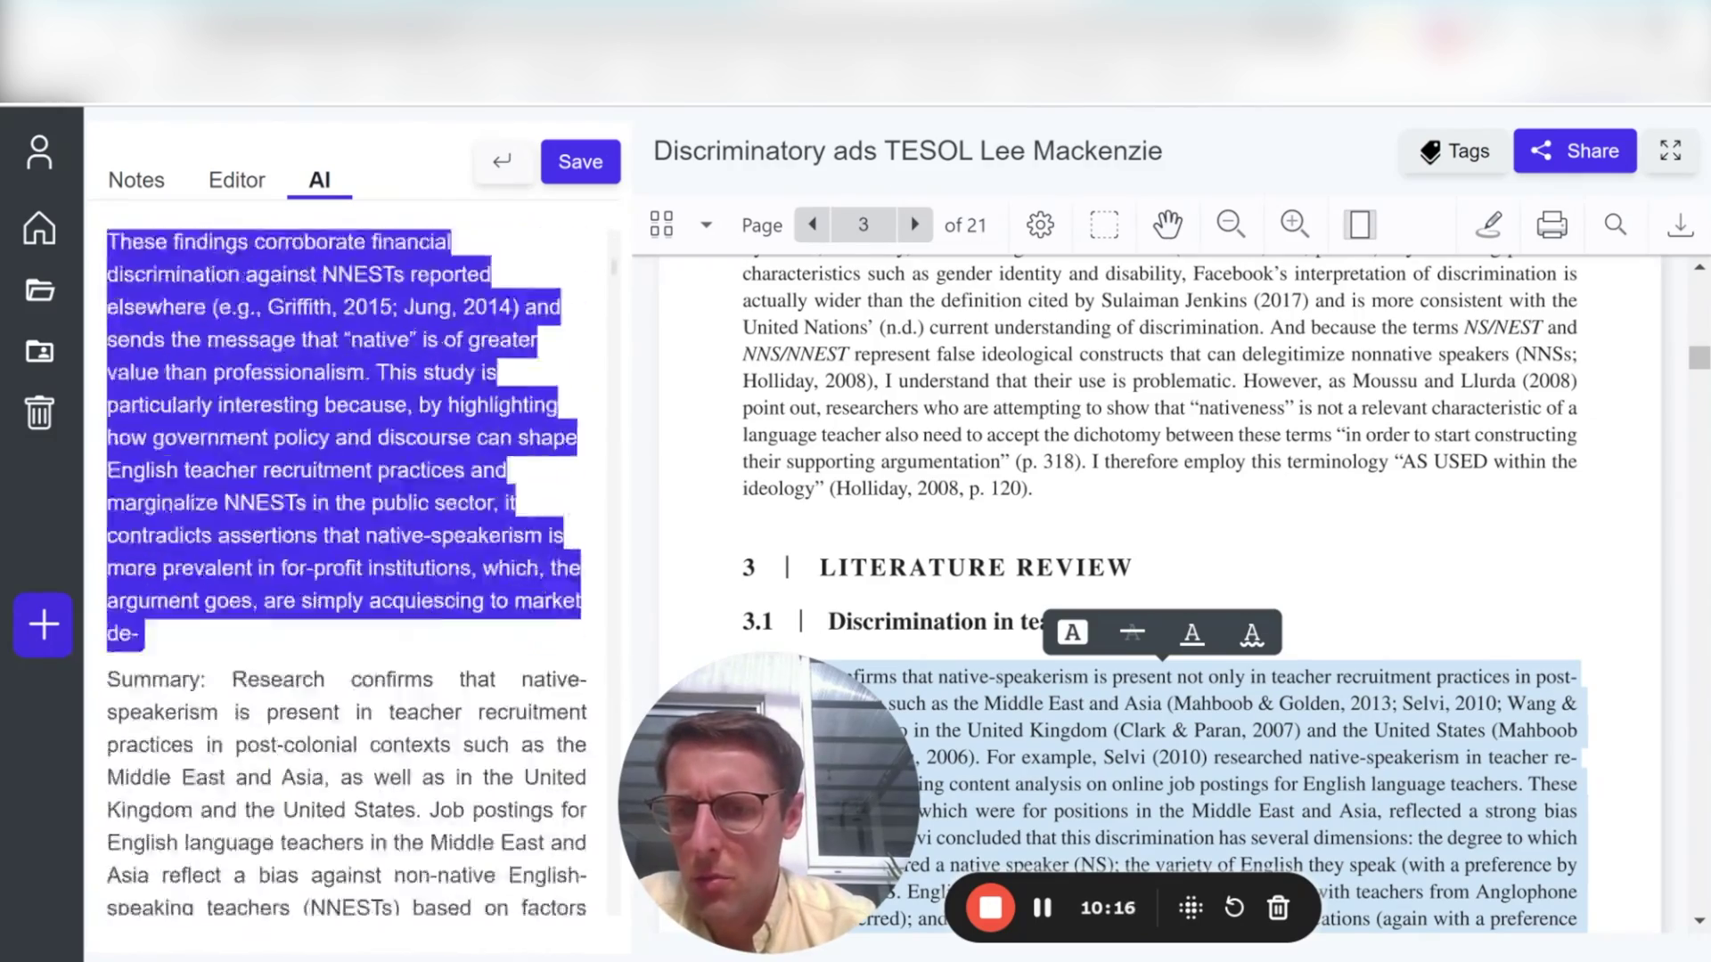
scroll(536, 643, "up", 5)
Step: Return to the prompt form, set the prompt type to "Translate to another language" and send the section 3.1 text
scroll(347, 570, "up", 15)
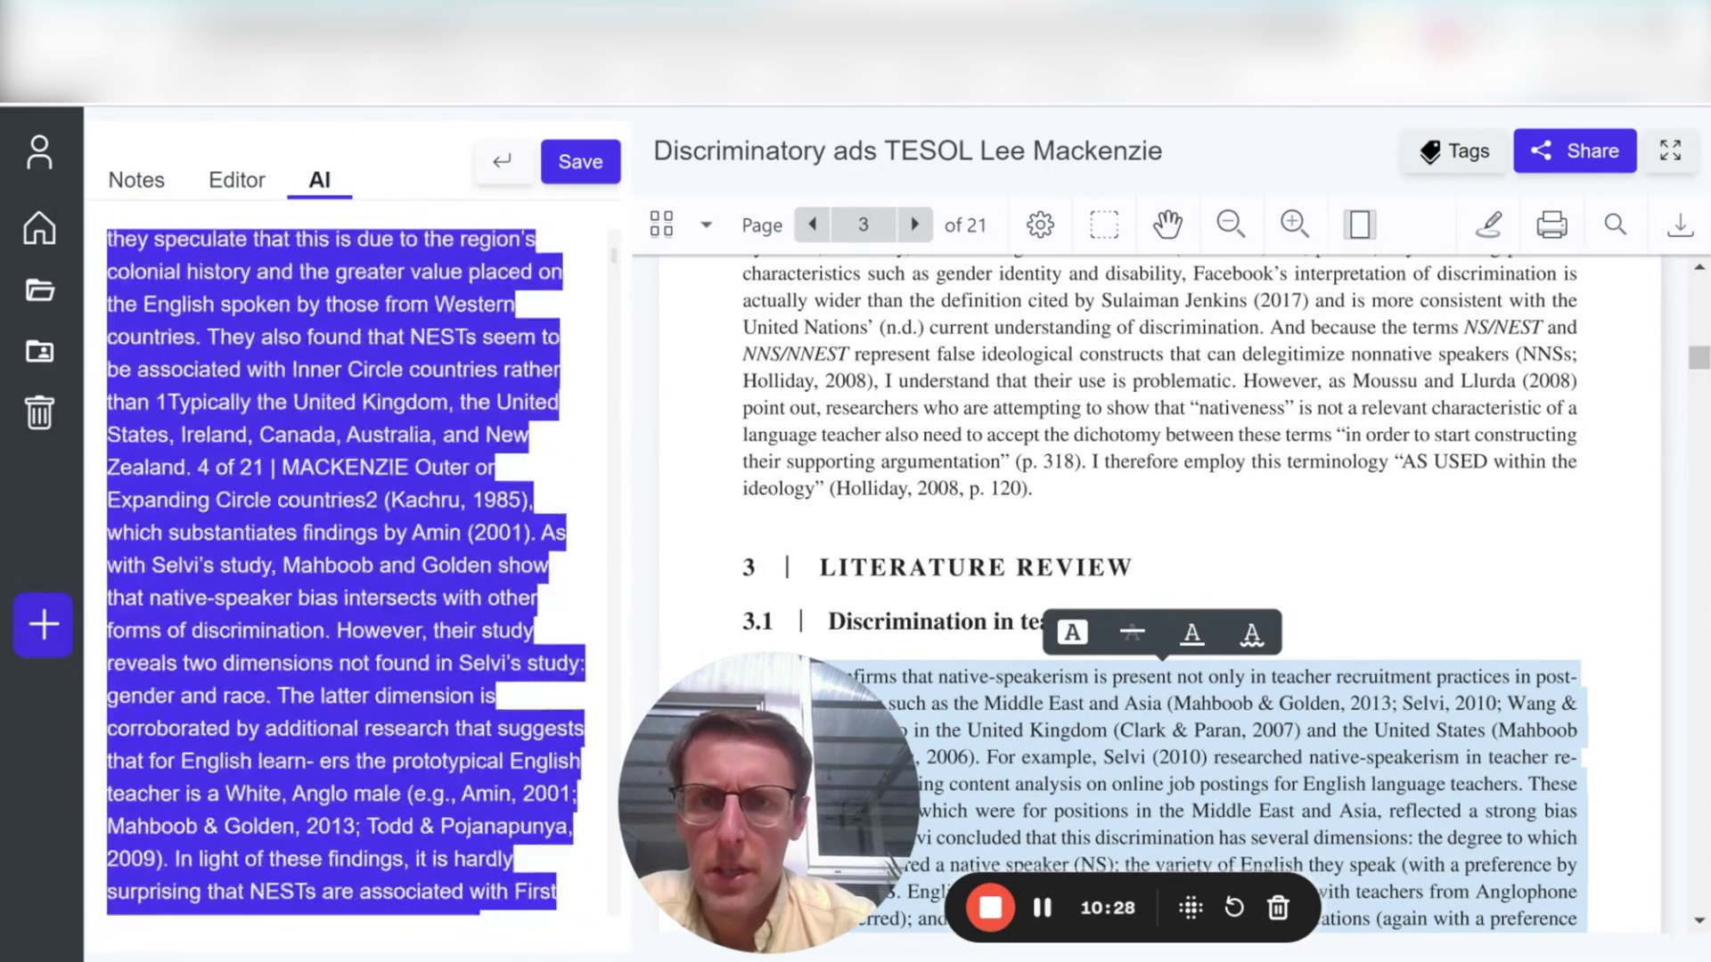
scroll(534, 356, "up", 1)
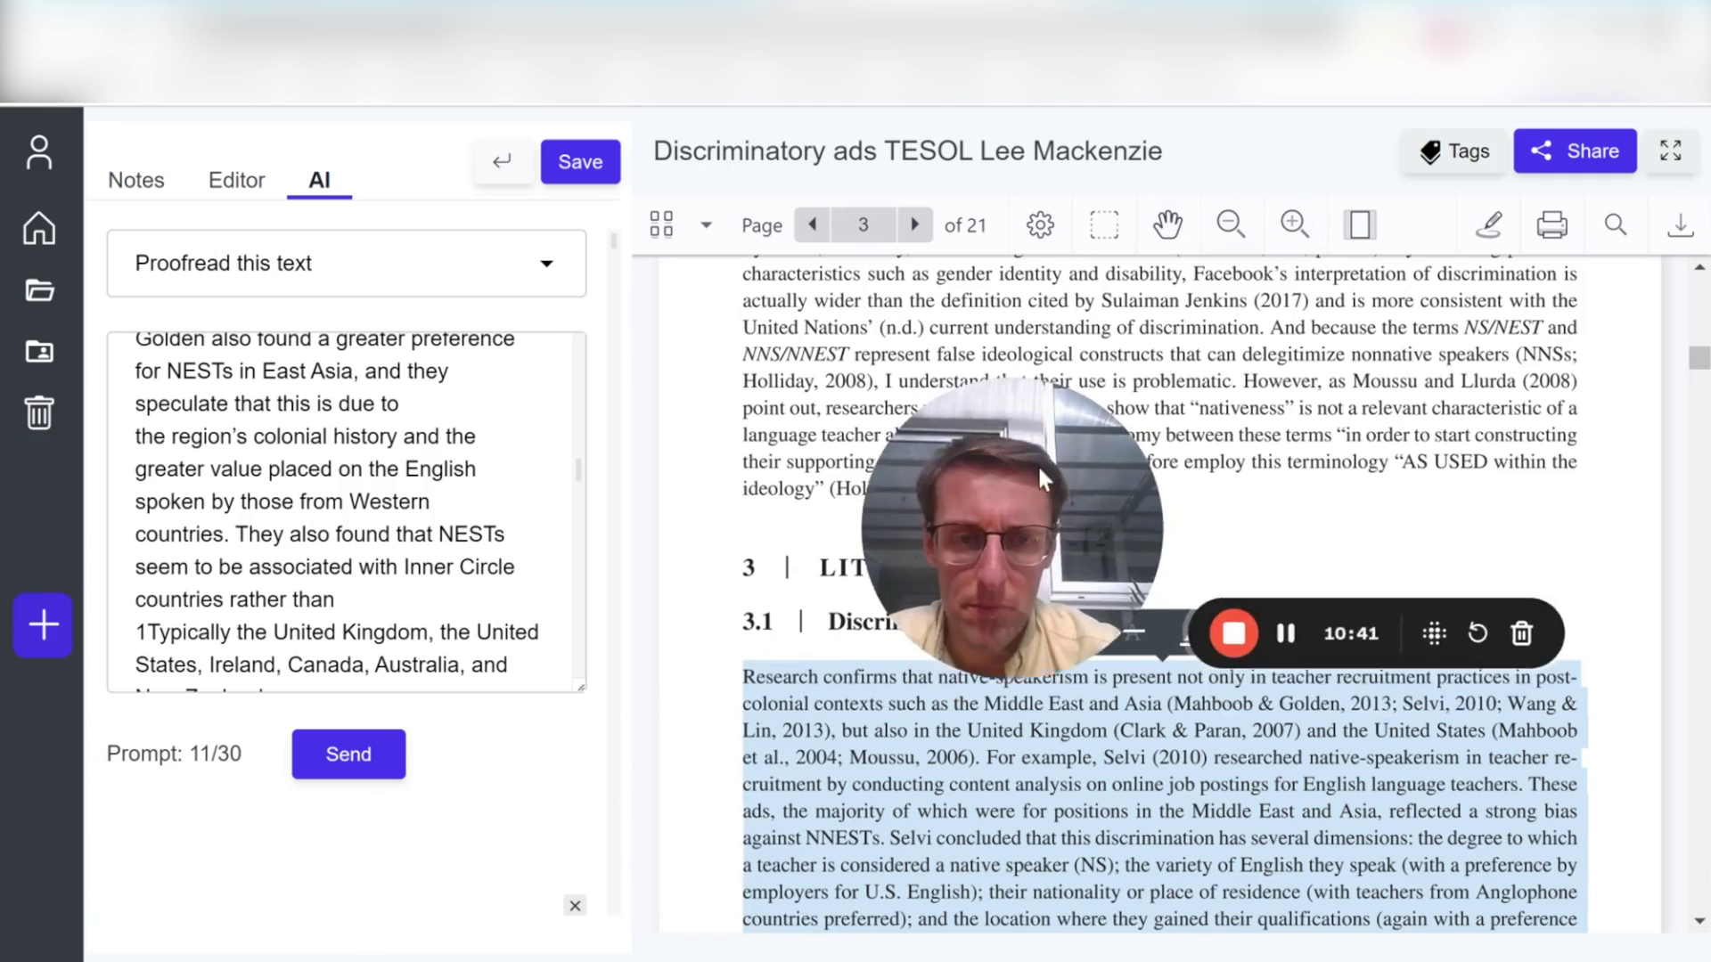
left_click_drag(1023, 428, 1056, 277)
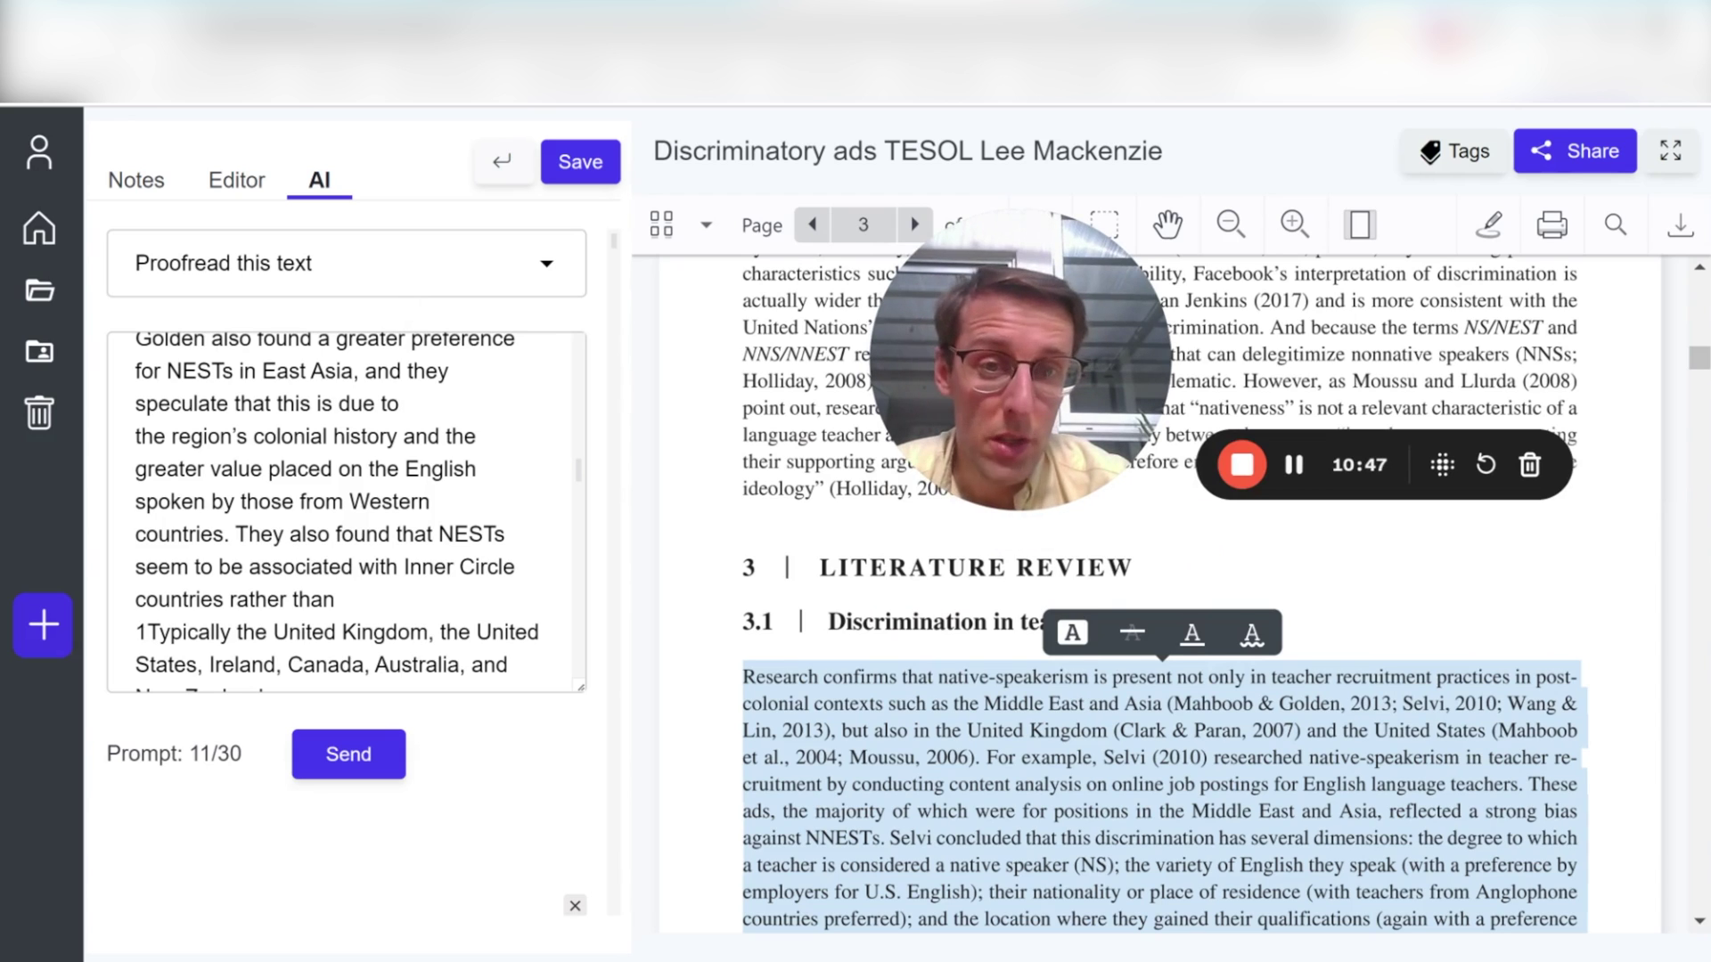
key("Down")
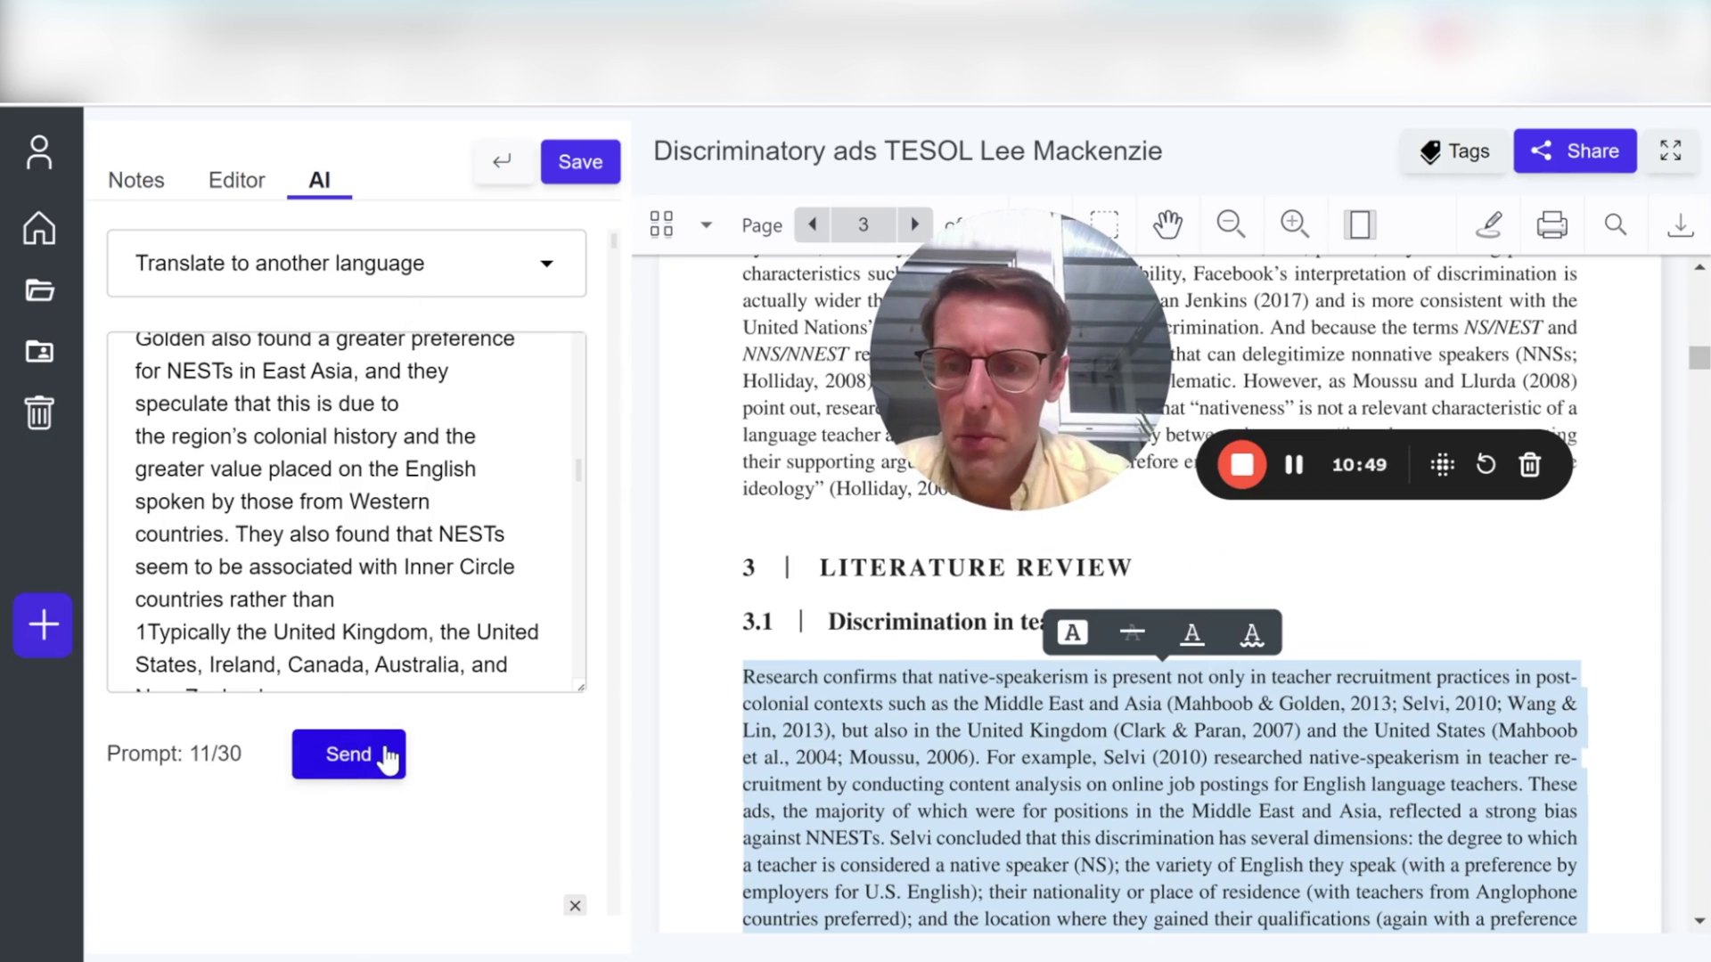
left_click(347, 767)
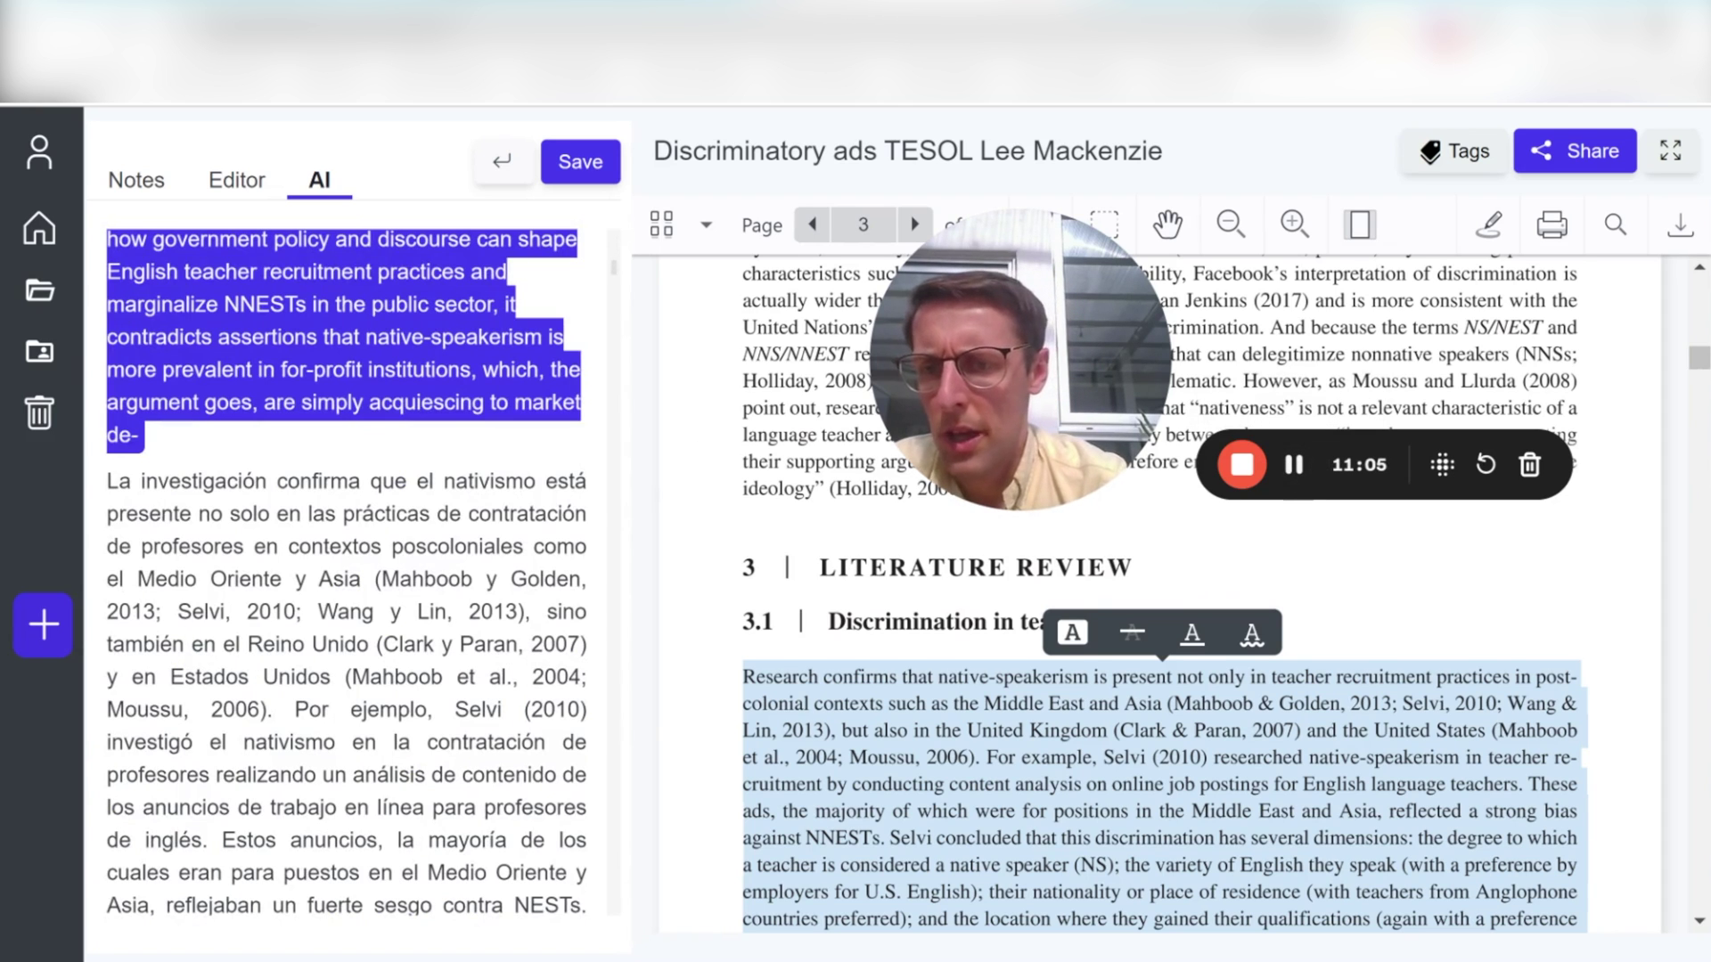
Step: Examine the opening lines of the AI's translation, starting at "La investigación confirma"
left_click_drag(141, 481, 381, 645)
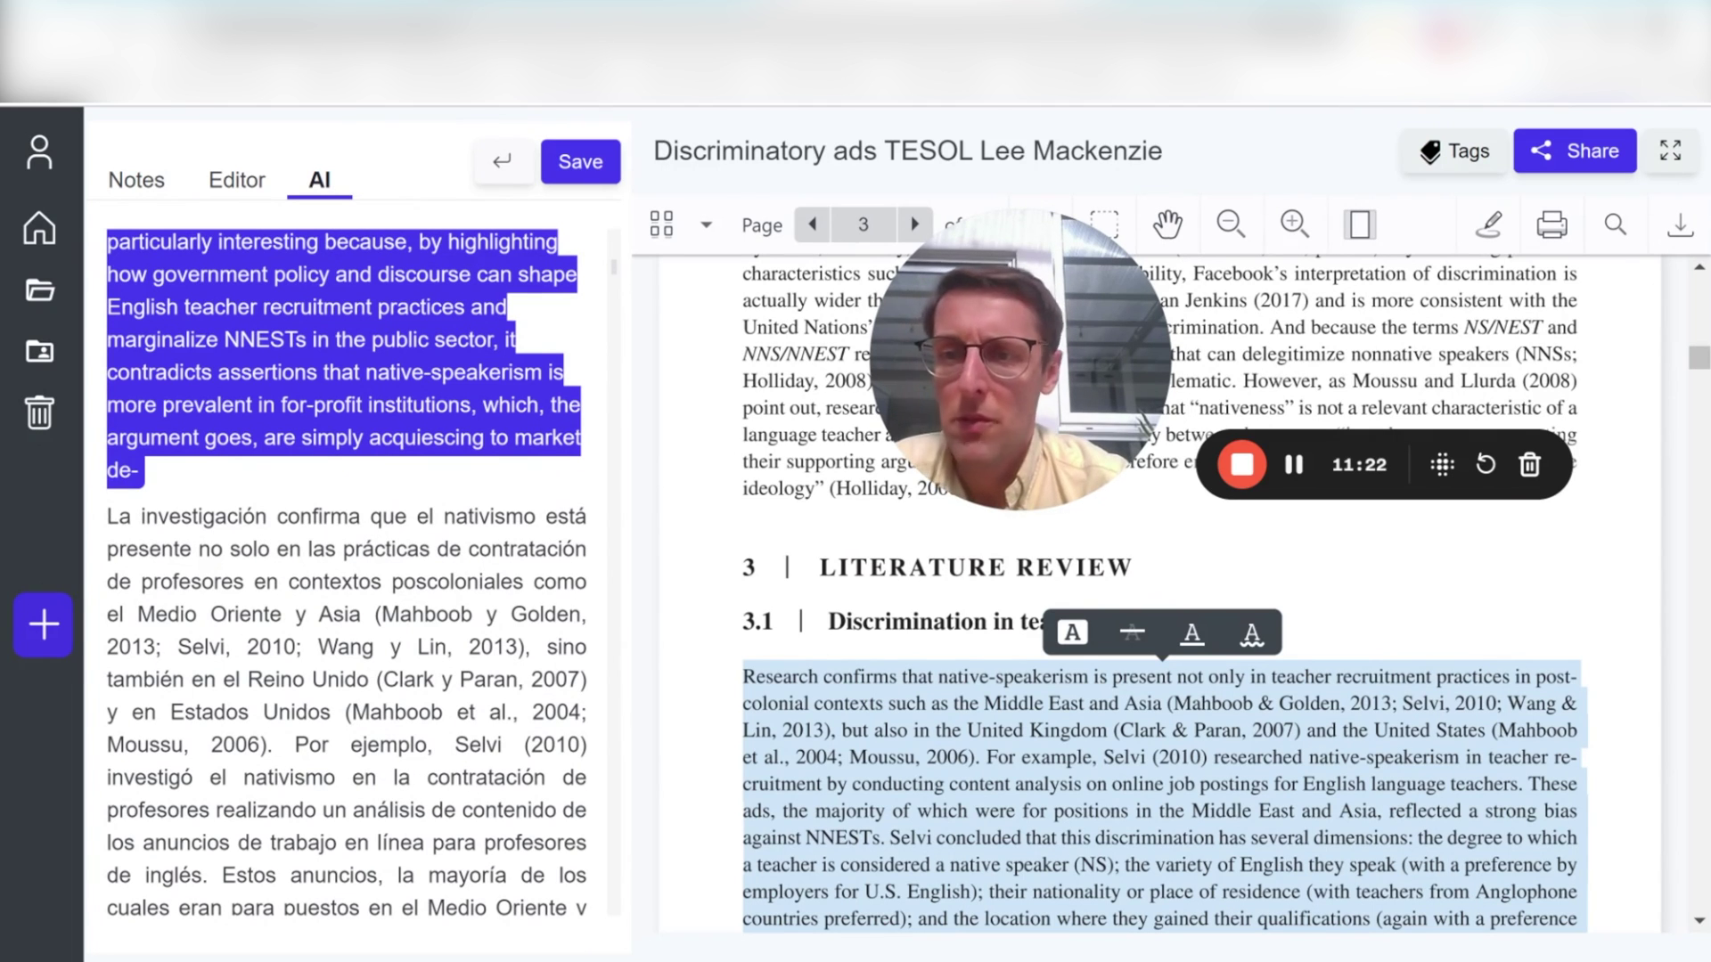
left_click_drag(105, 515, 430, 706)
left_click(425, 698)
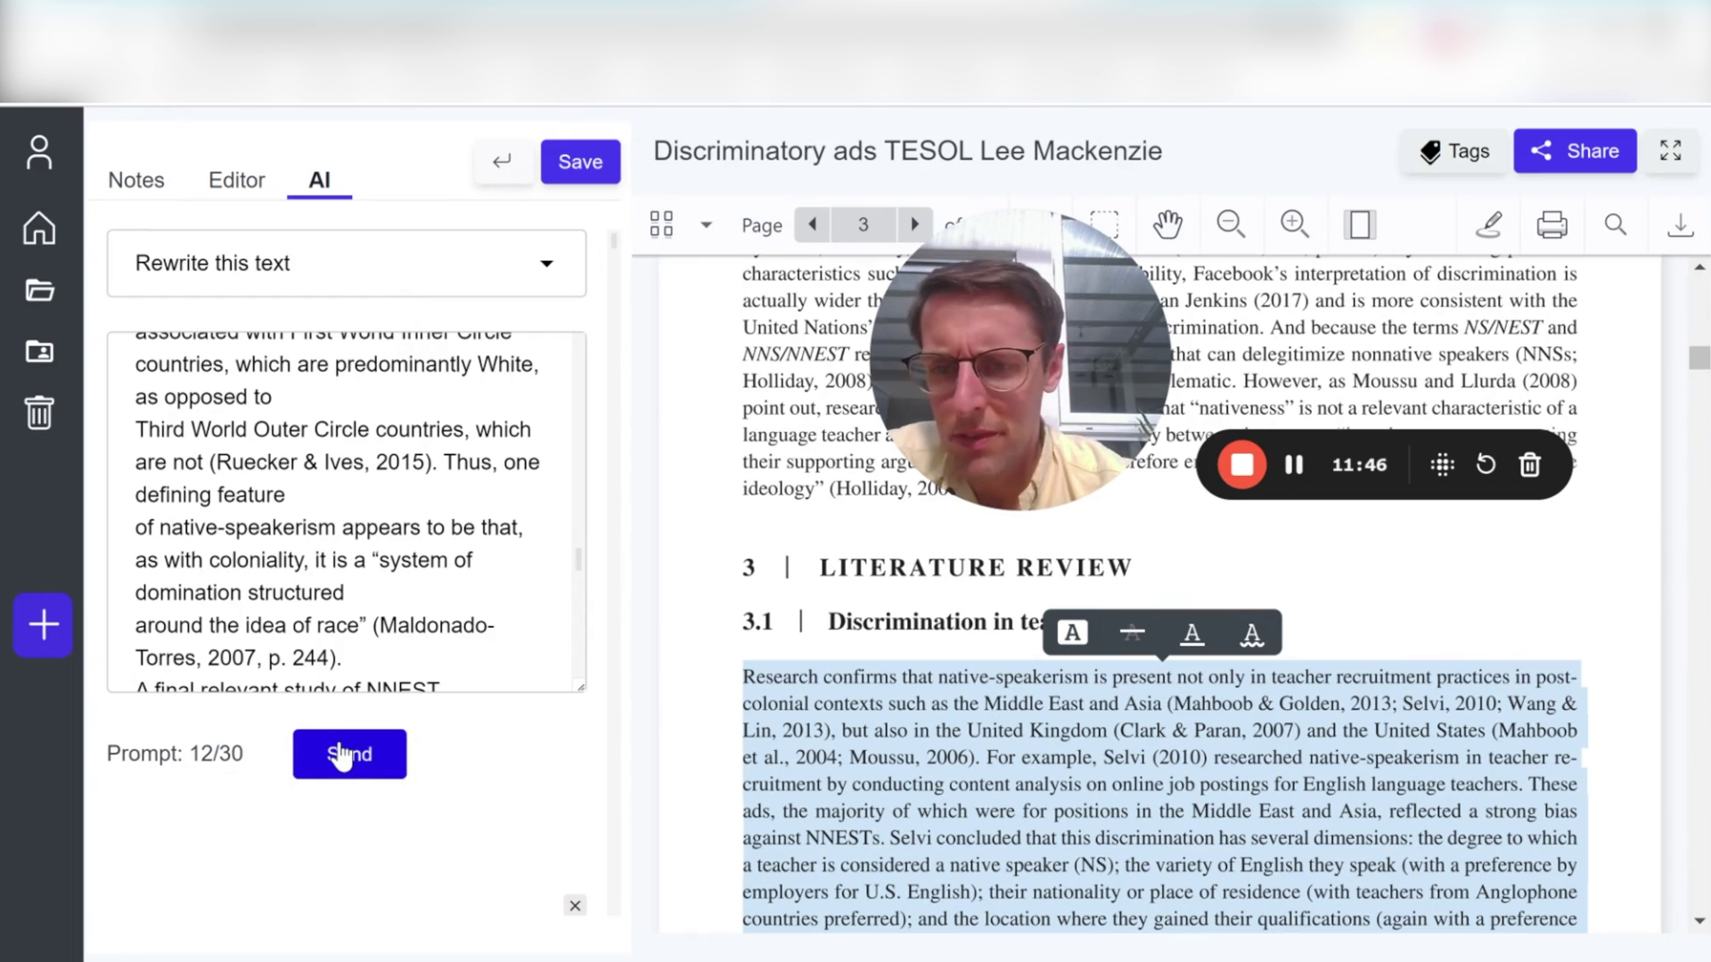
Step: Send the section 3.1 text with the prompt type "Rewrite this text", and again with "Identify research gaps"
left_click(343, 754)
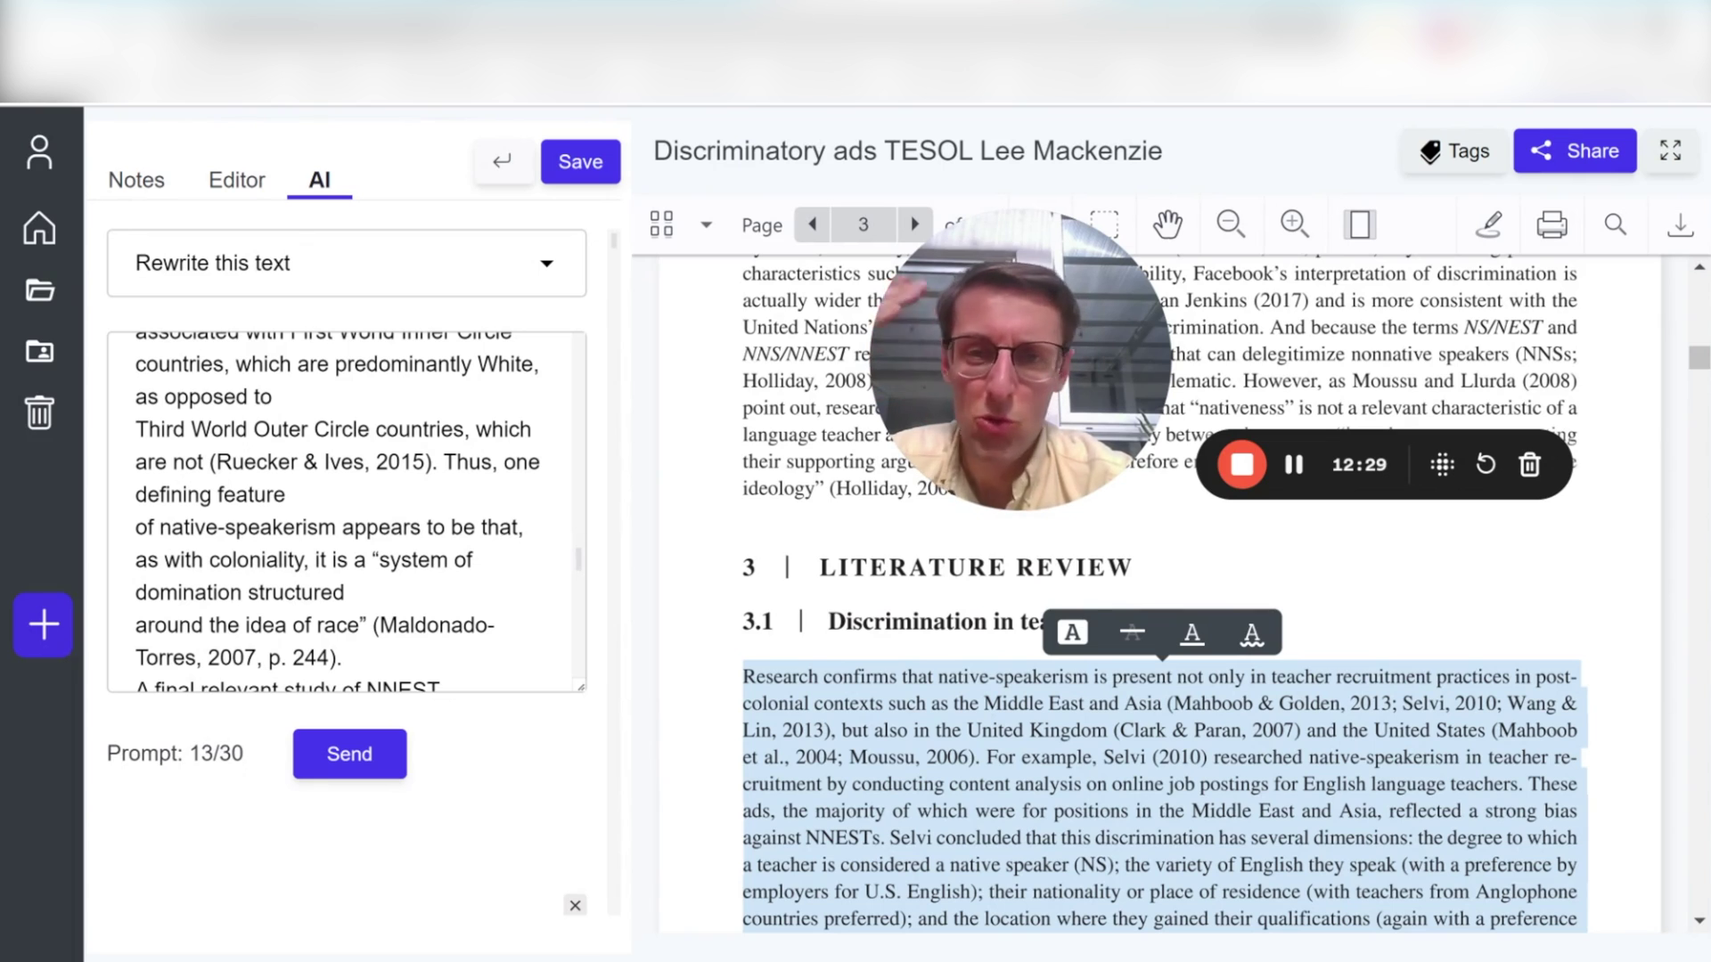
key("Down")
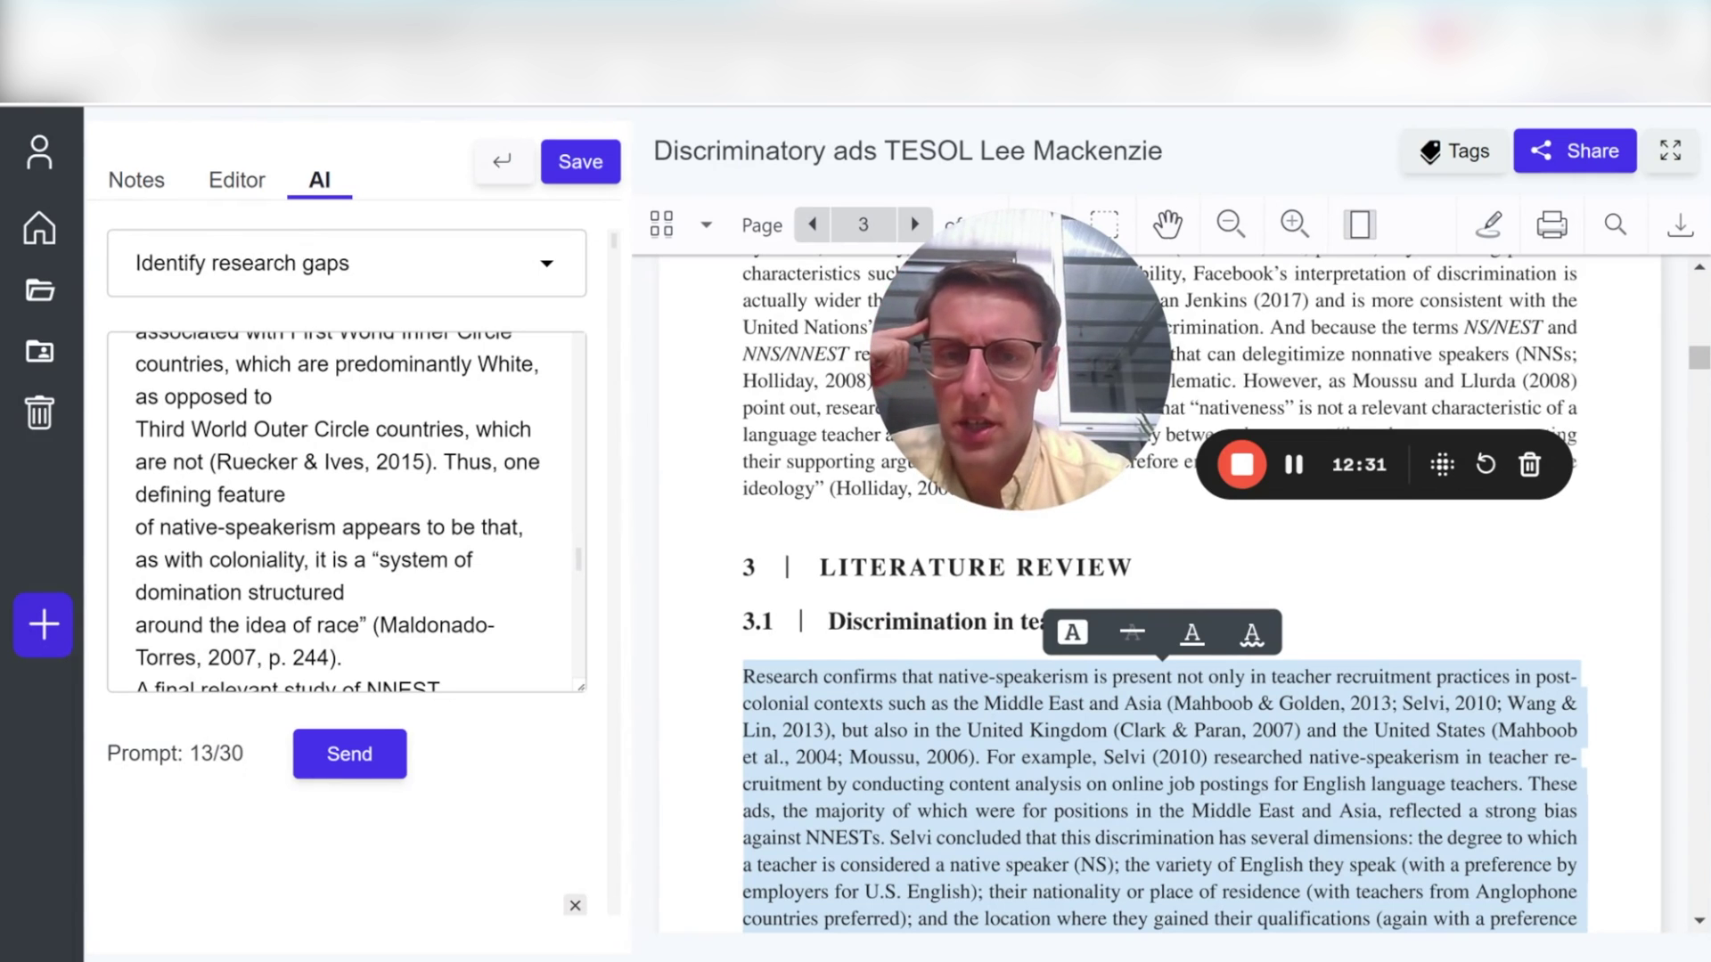
left_click(371, 752)
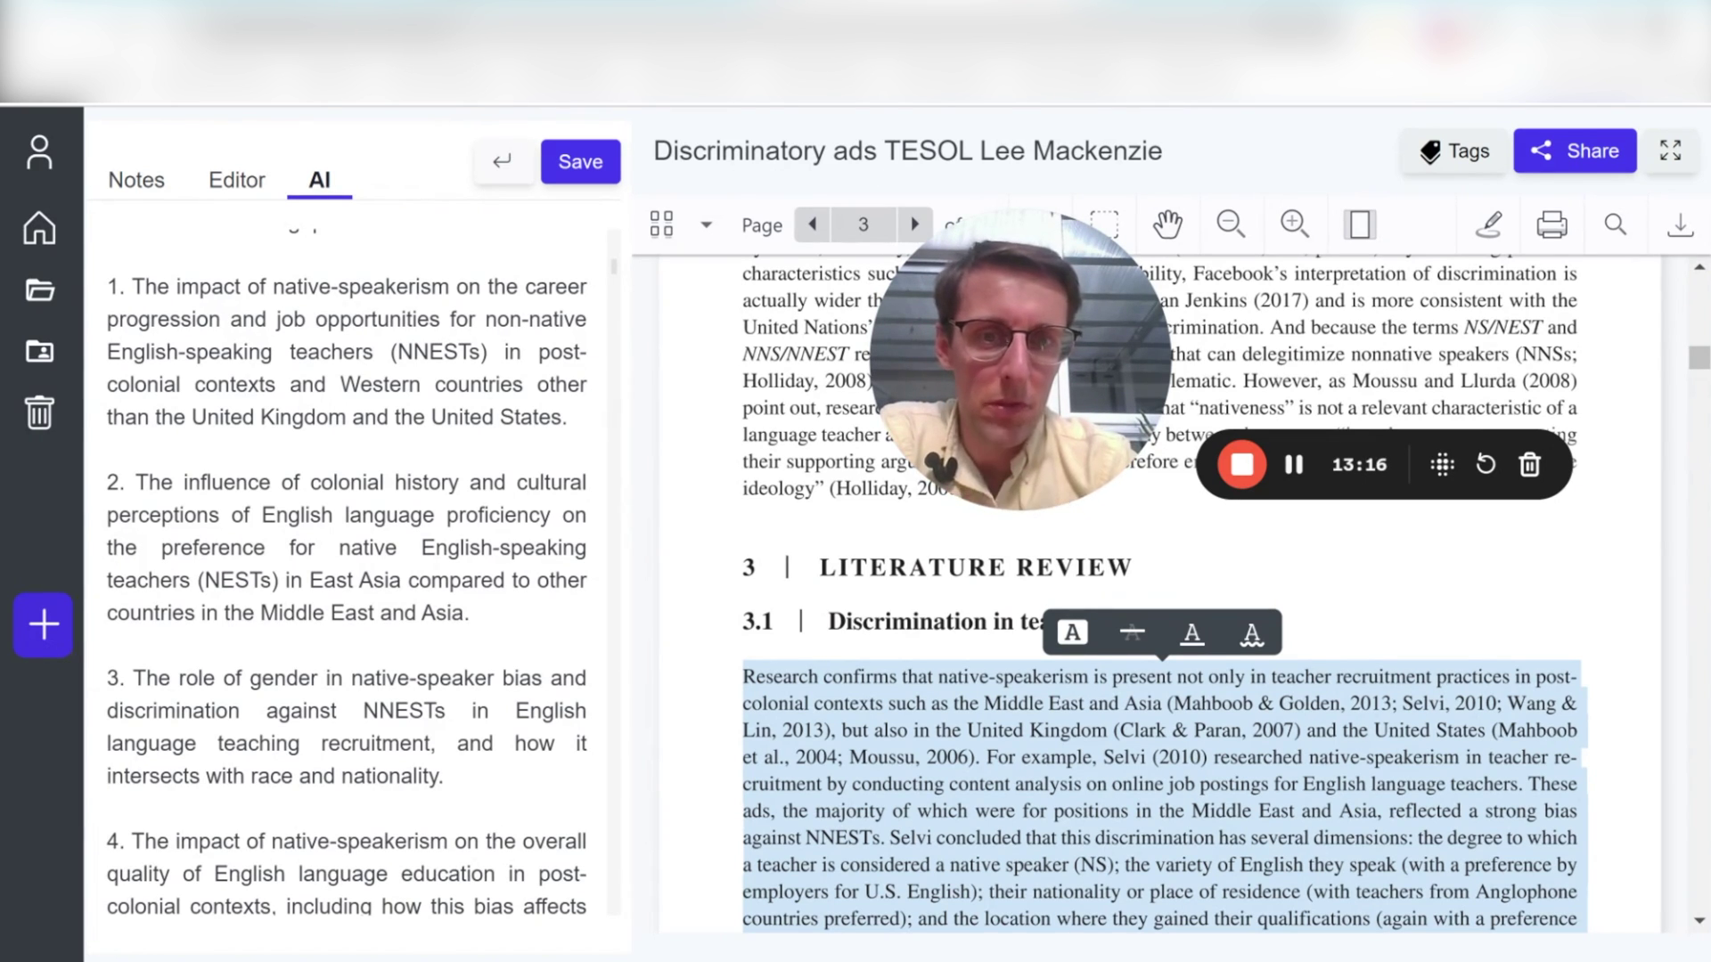
Step: Return to the prompt form, set the prompt type to "Suggest future research direction" and send the section 3.1 text
scroll(346, 570, "up", 15)
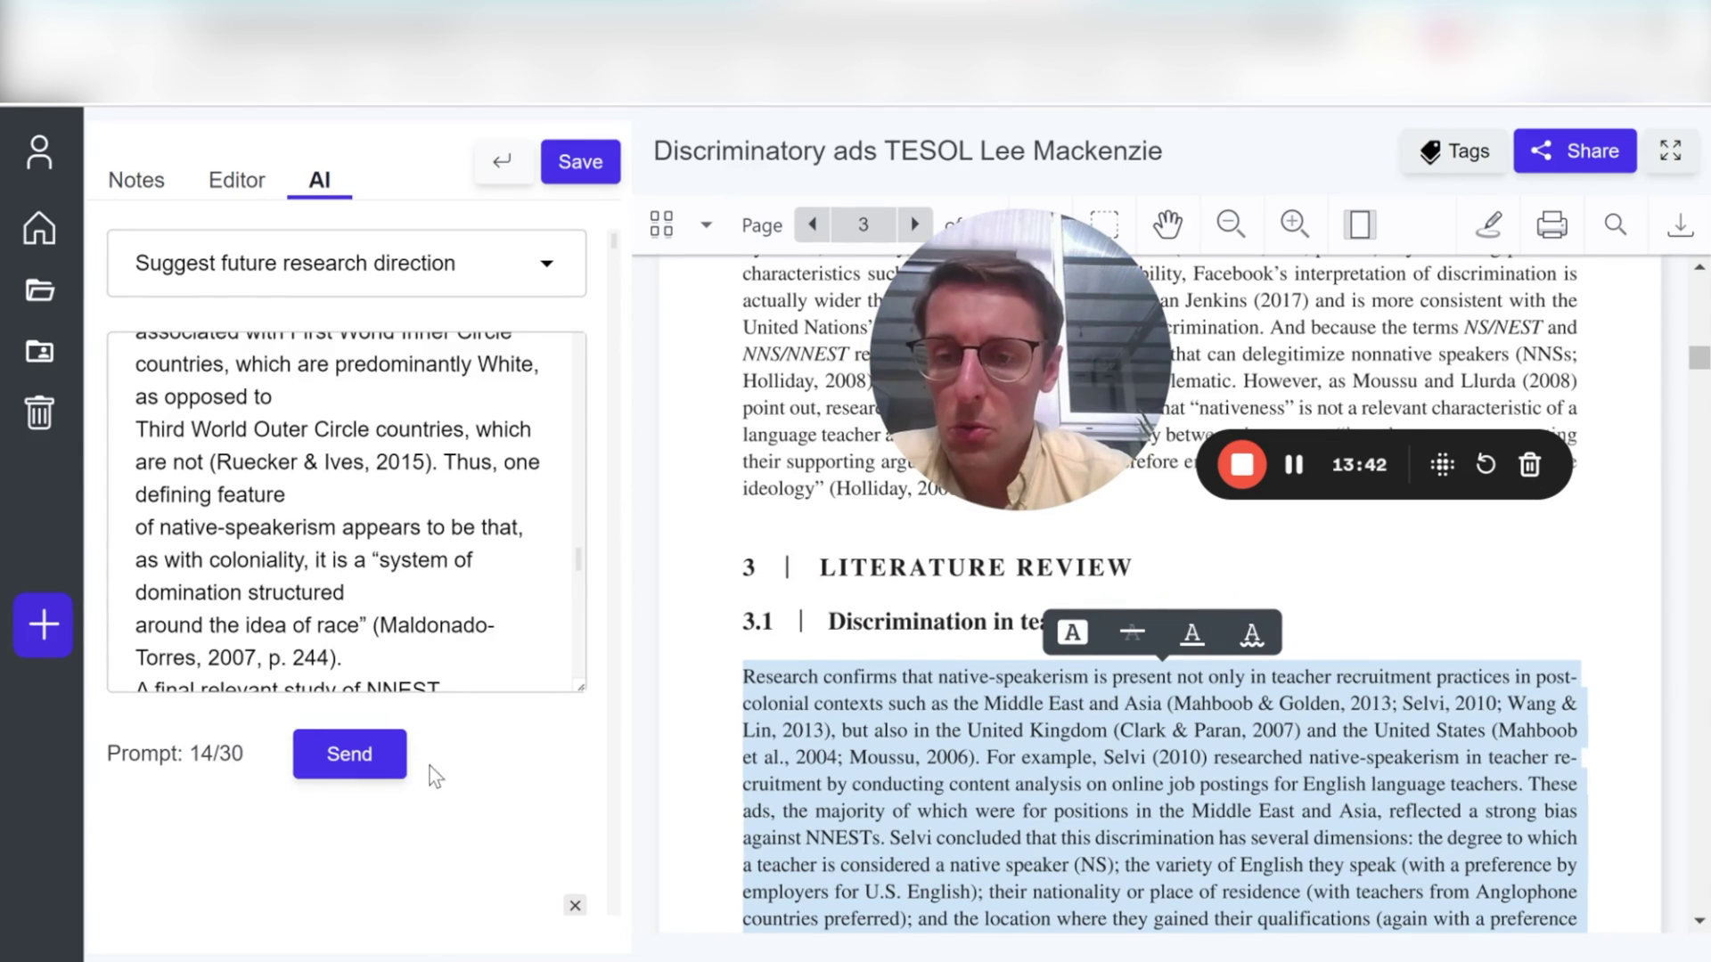
left_click(364, 759)
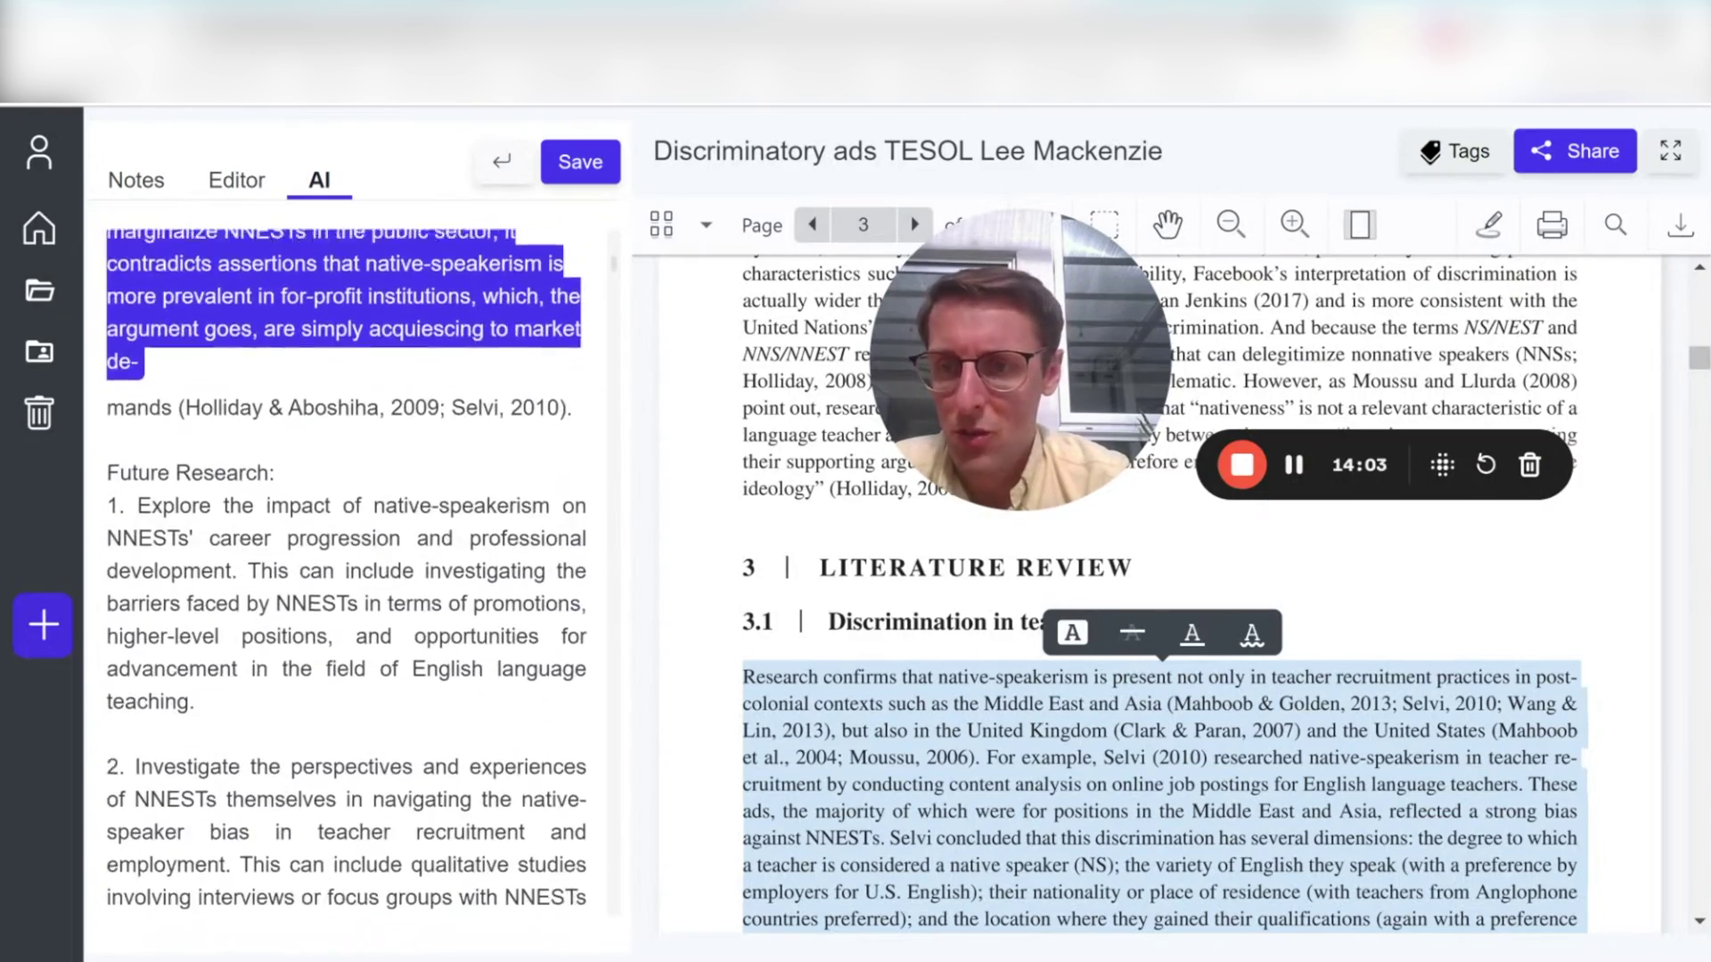
Step: Read through all of the AI's numbered future research suggestions and go back up to the prompt form
left_click_drag(390, 635, 383, 775)
scroll(383, 775, "down", 3)
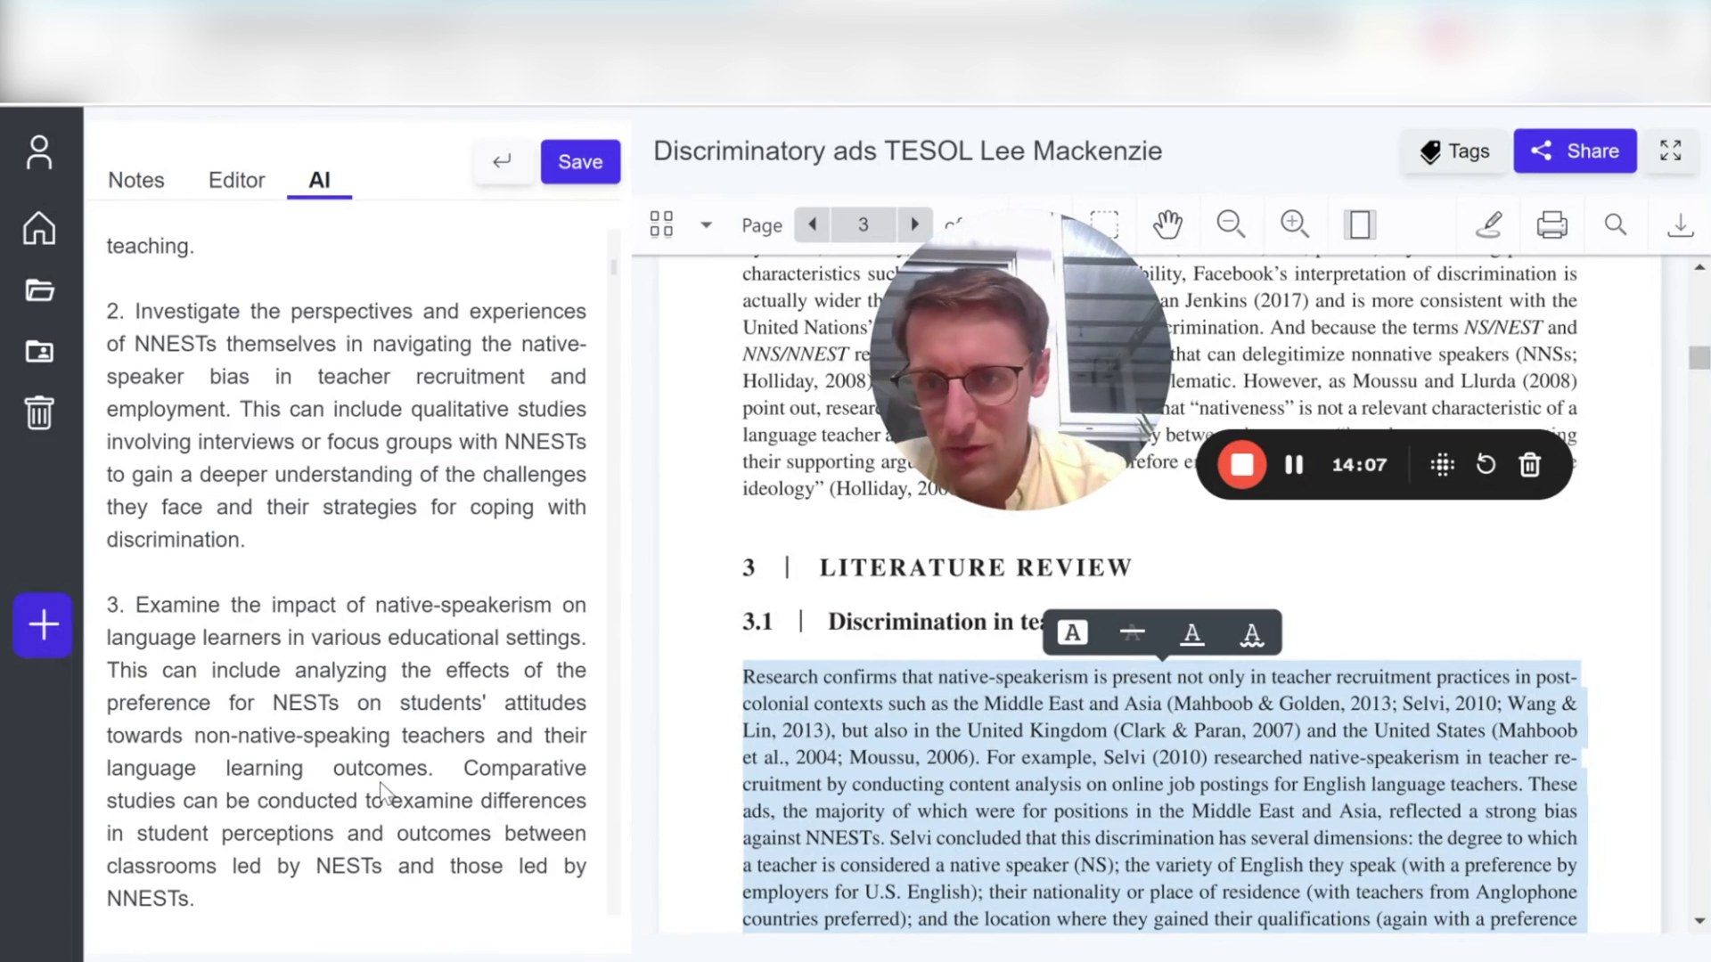
scroll(381, 791, "up", 1)
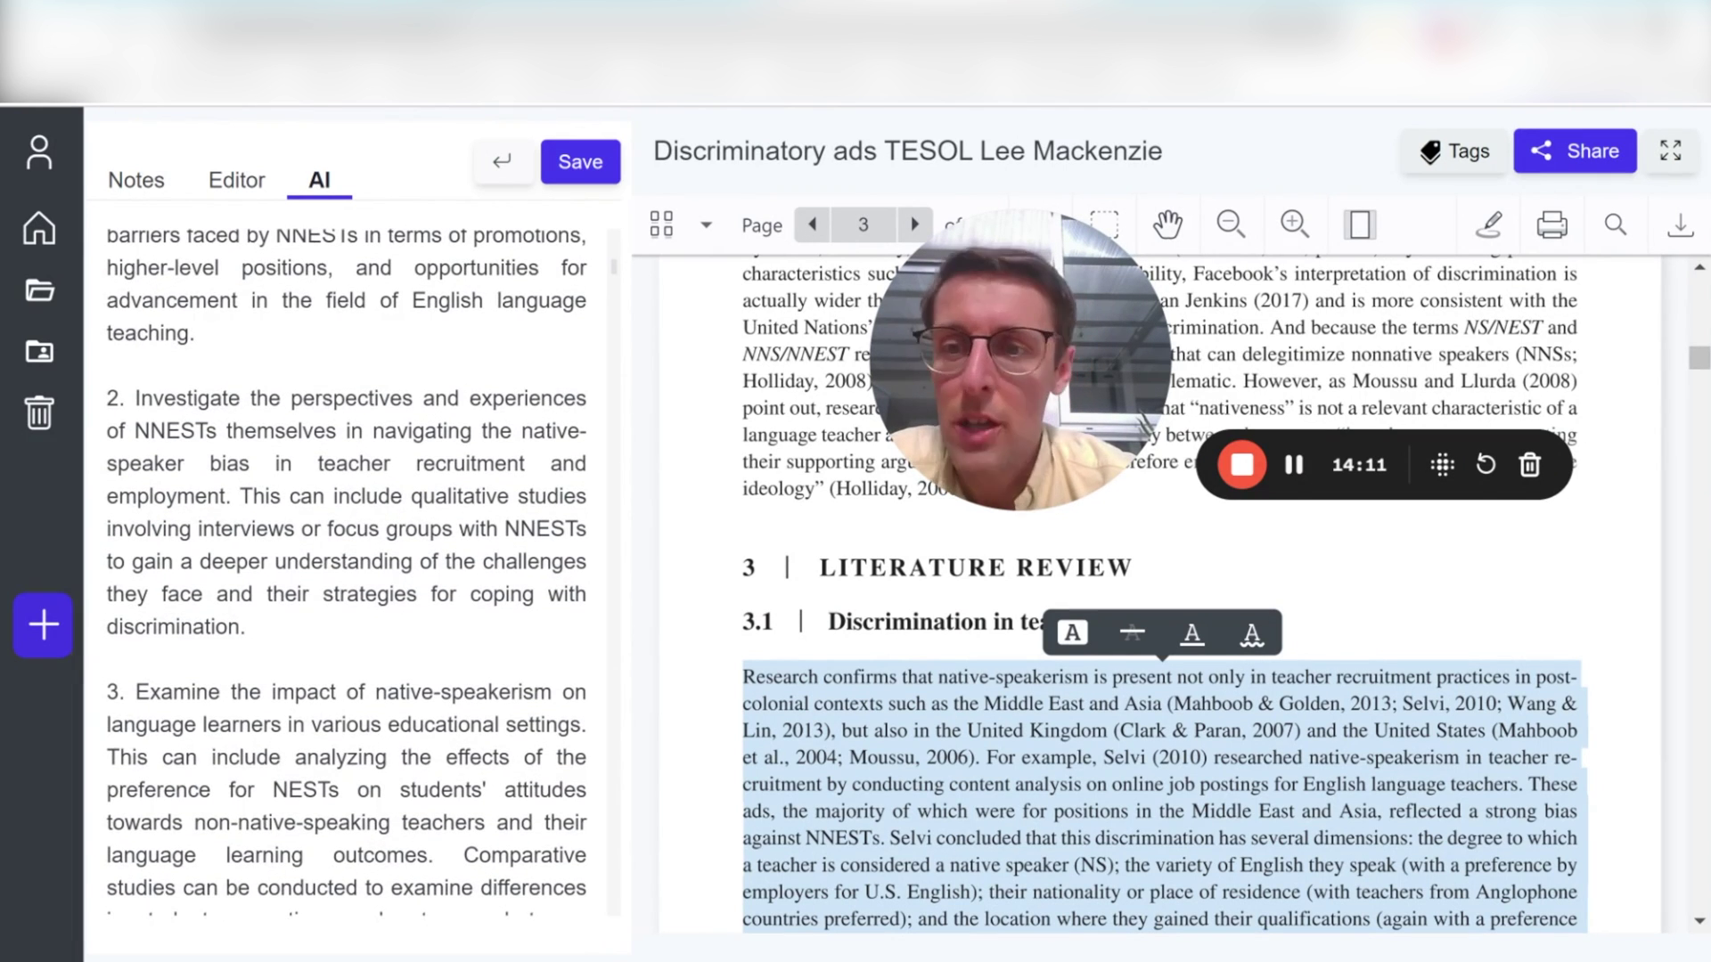
scroll(383, 775, "down", 8)
scroll(357, 570, "down", 5)
scroll(356, 570, "up", 10)
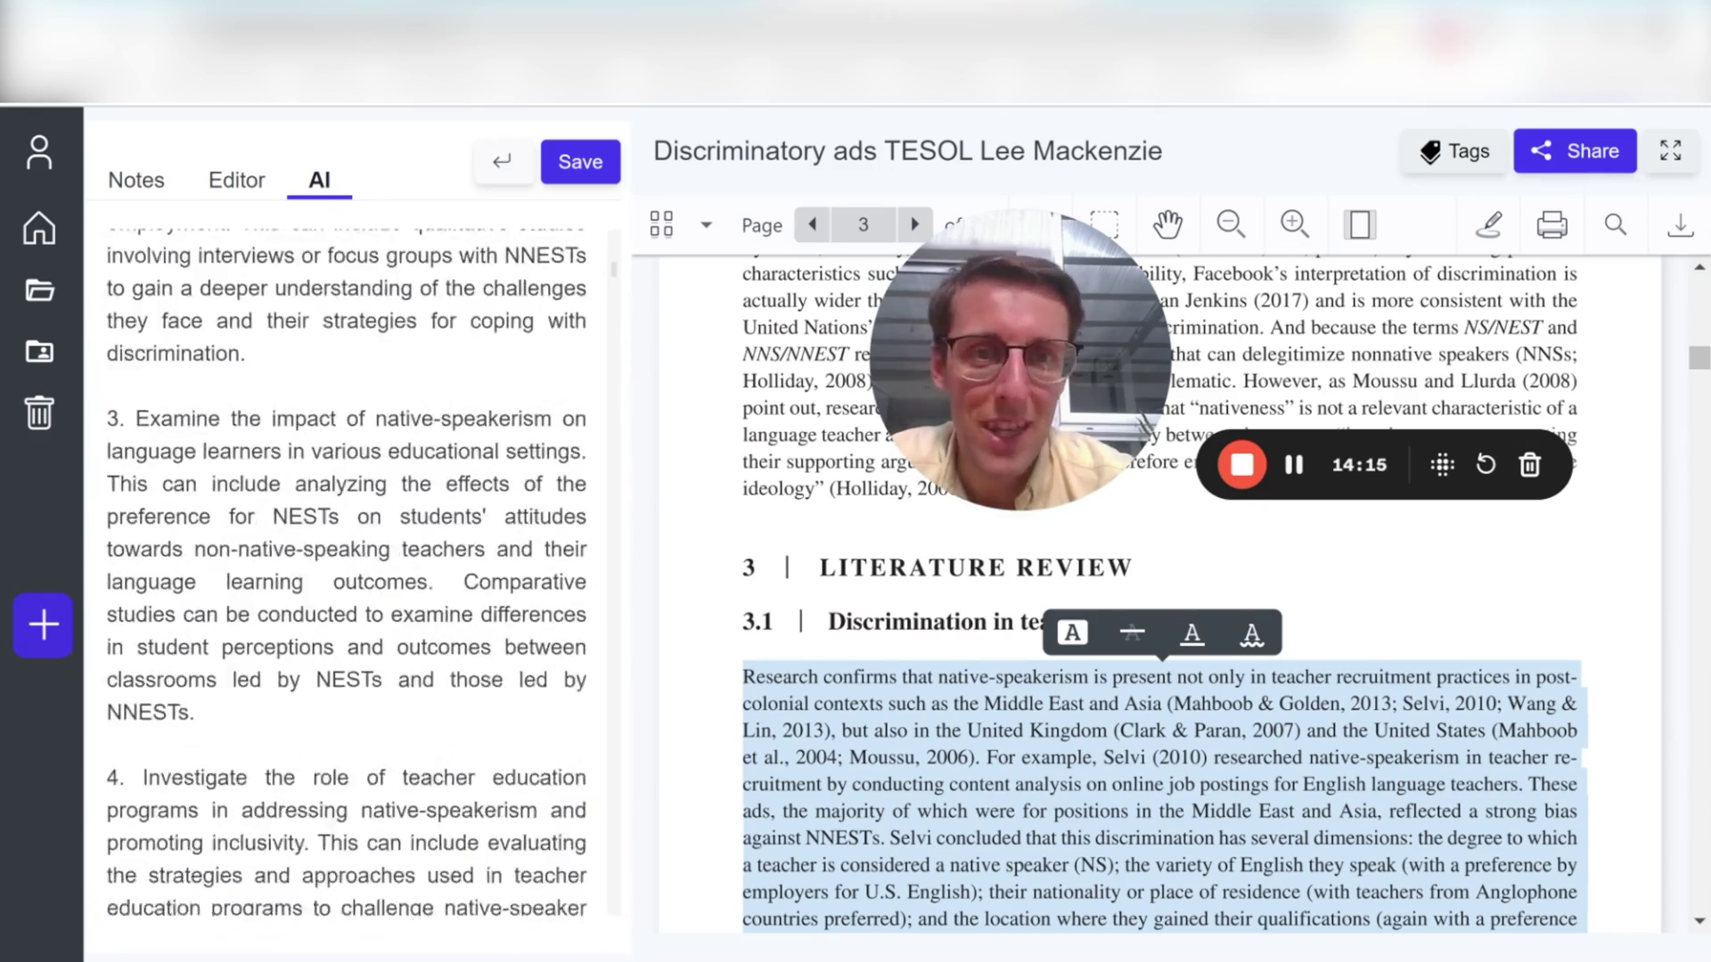
scroll(357, 570, "up", 12)
scroll(356, 570, "down", 9)
scroll(348, 571, "down", 10)
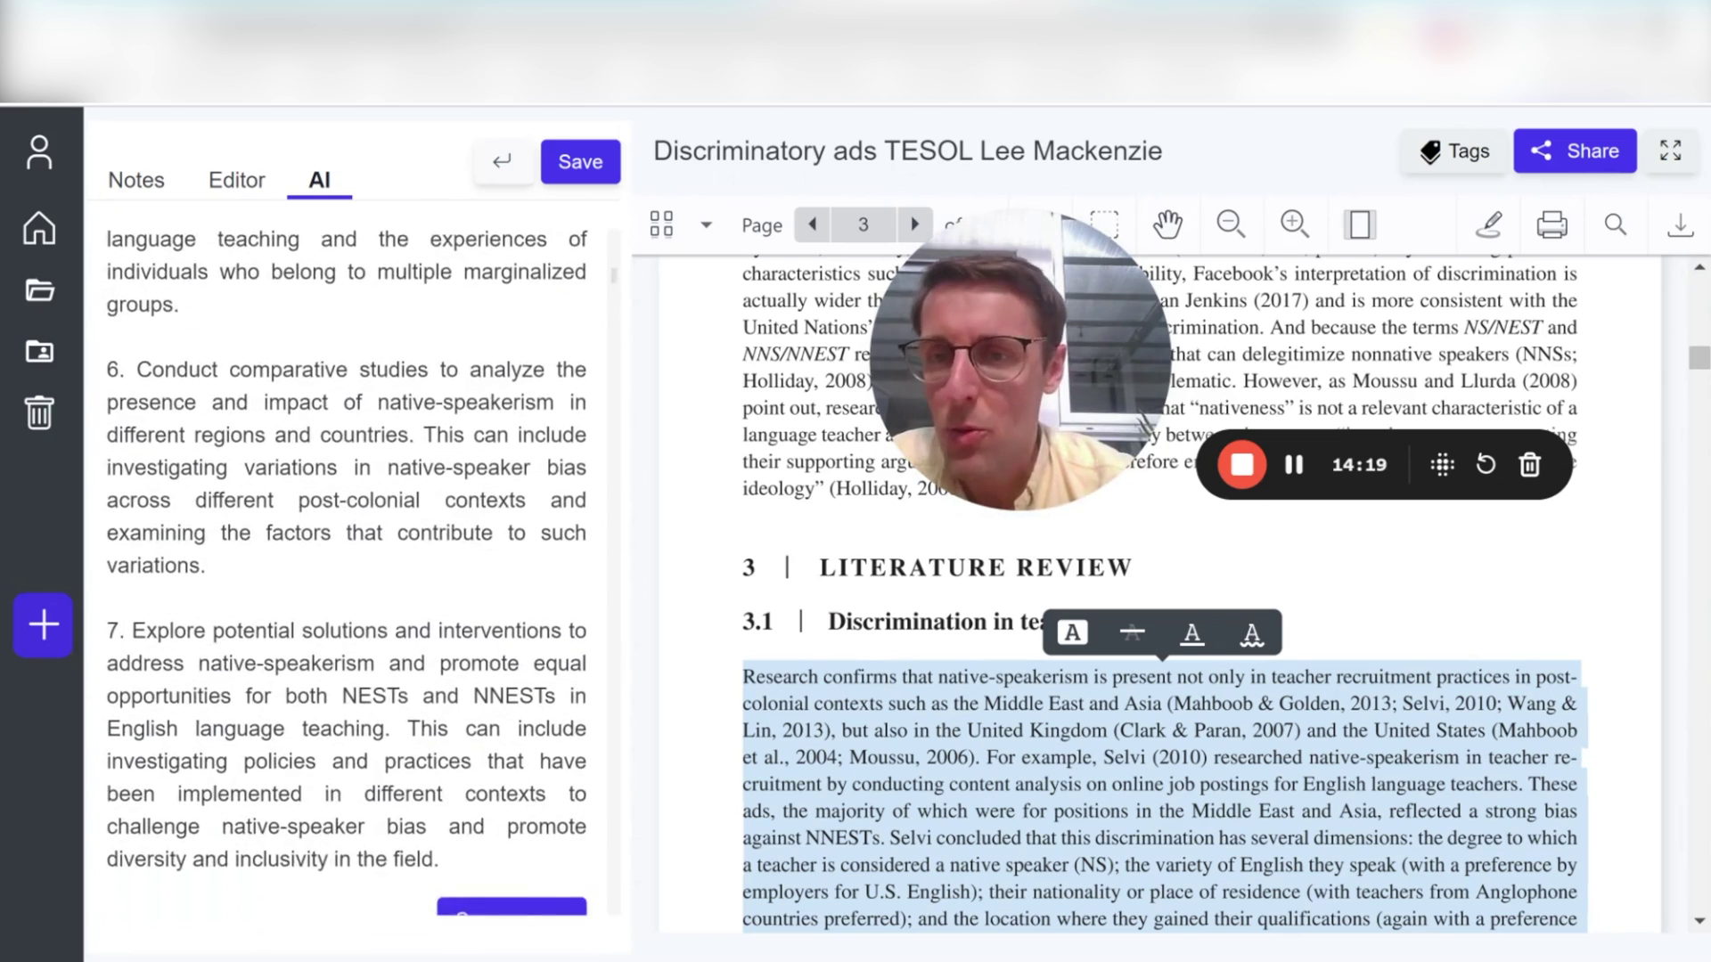
scroll(348, 570, "down", 4)
scroll(348, 571, "up", 2)
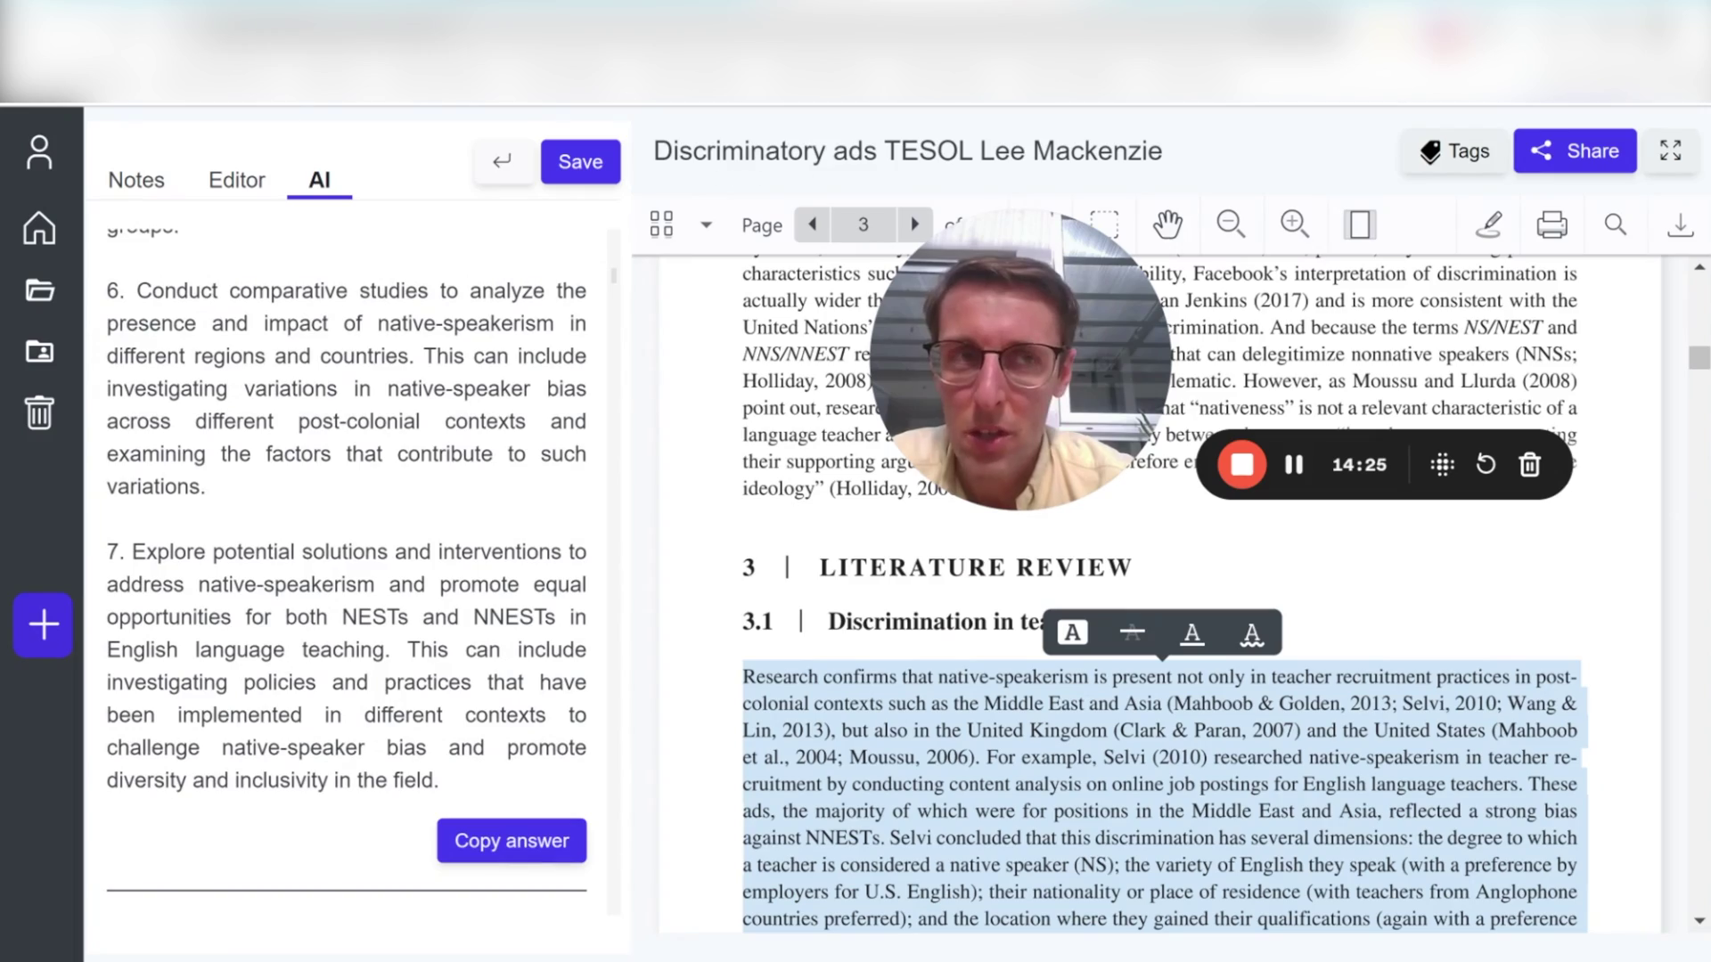
scroll(348, 571, "up", 15)
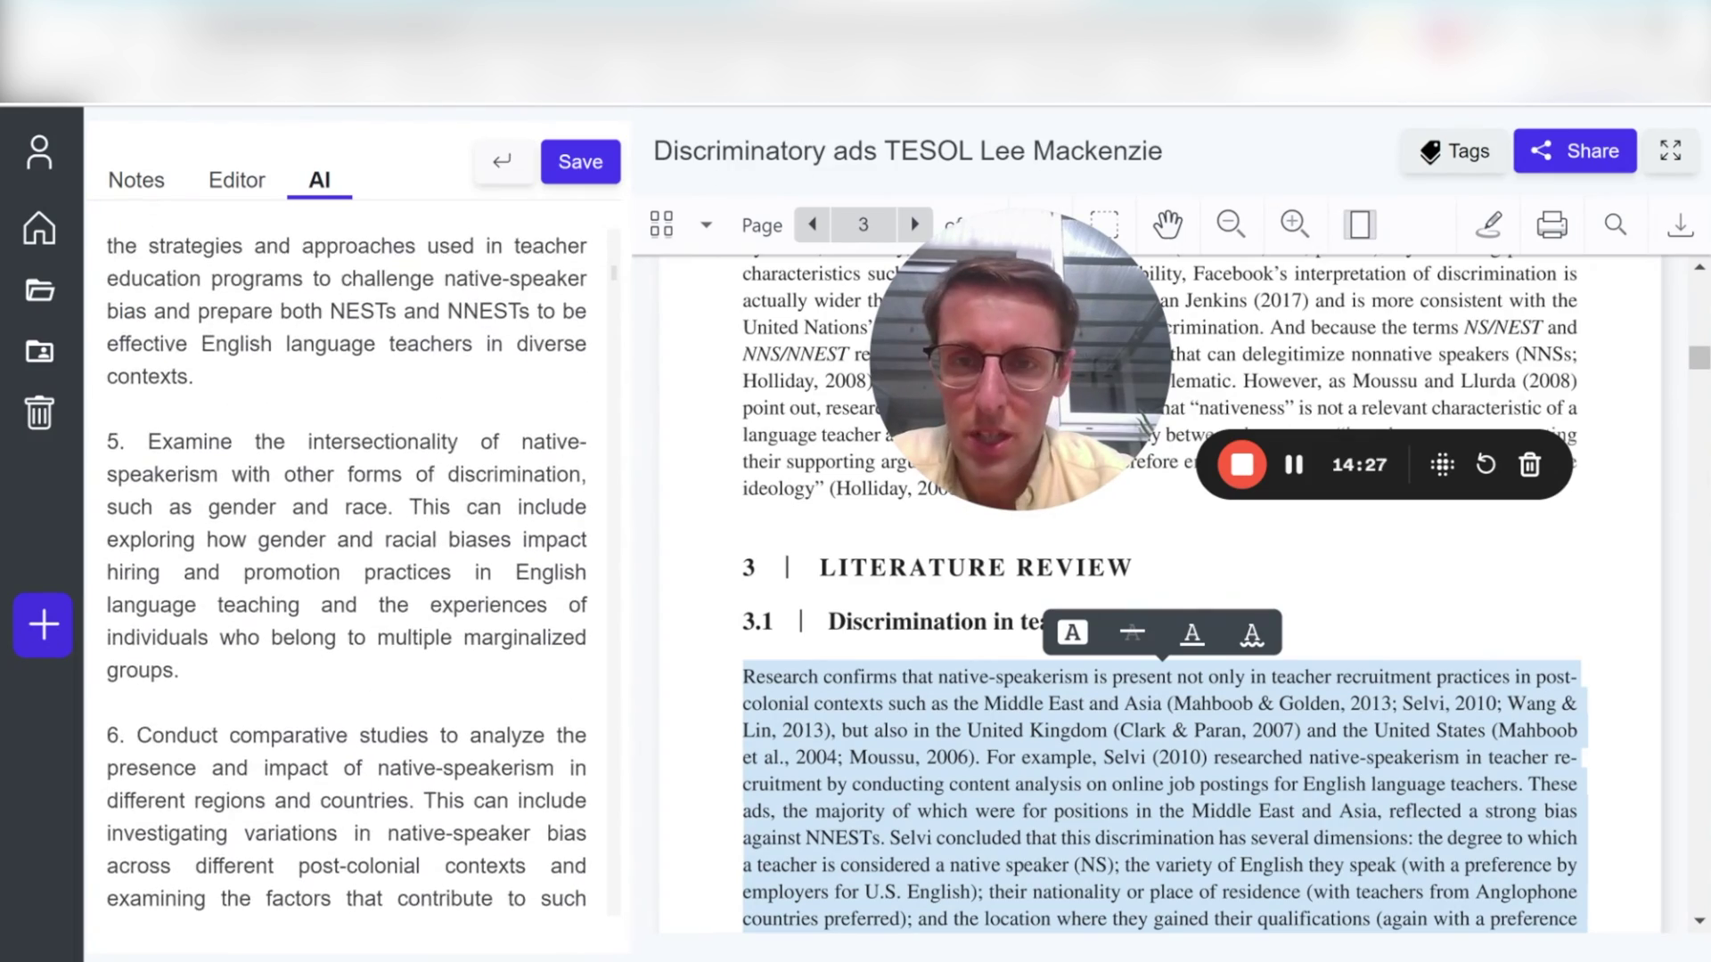
scroll(347, 570, "up", 10)
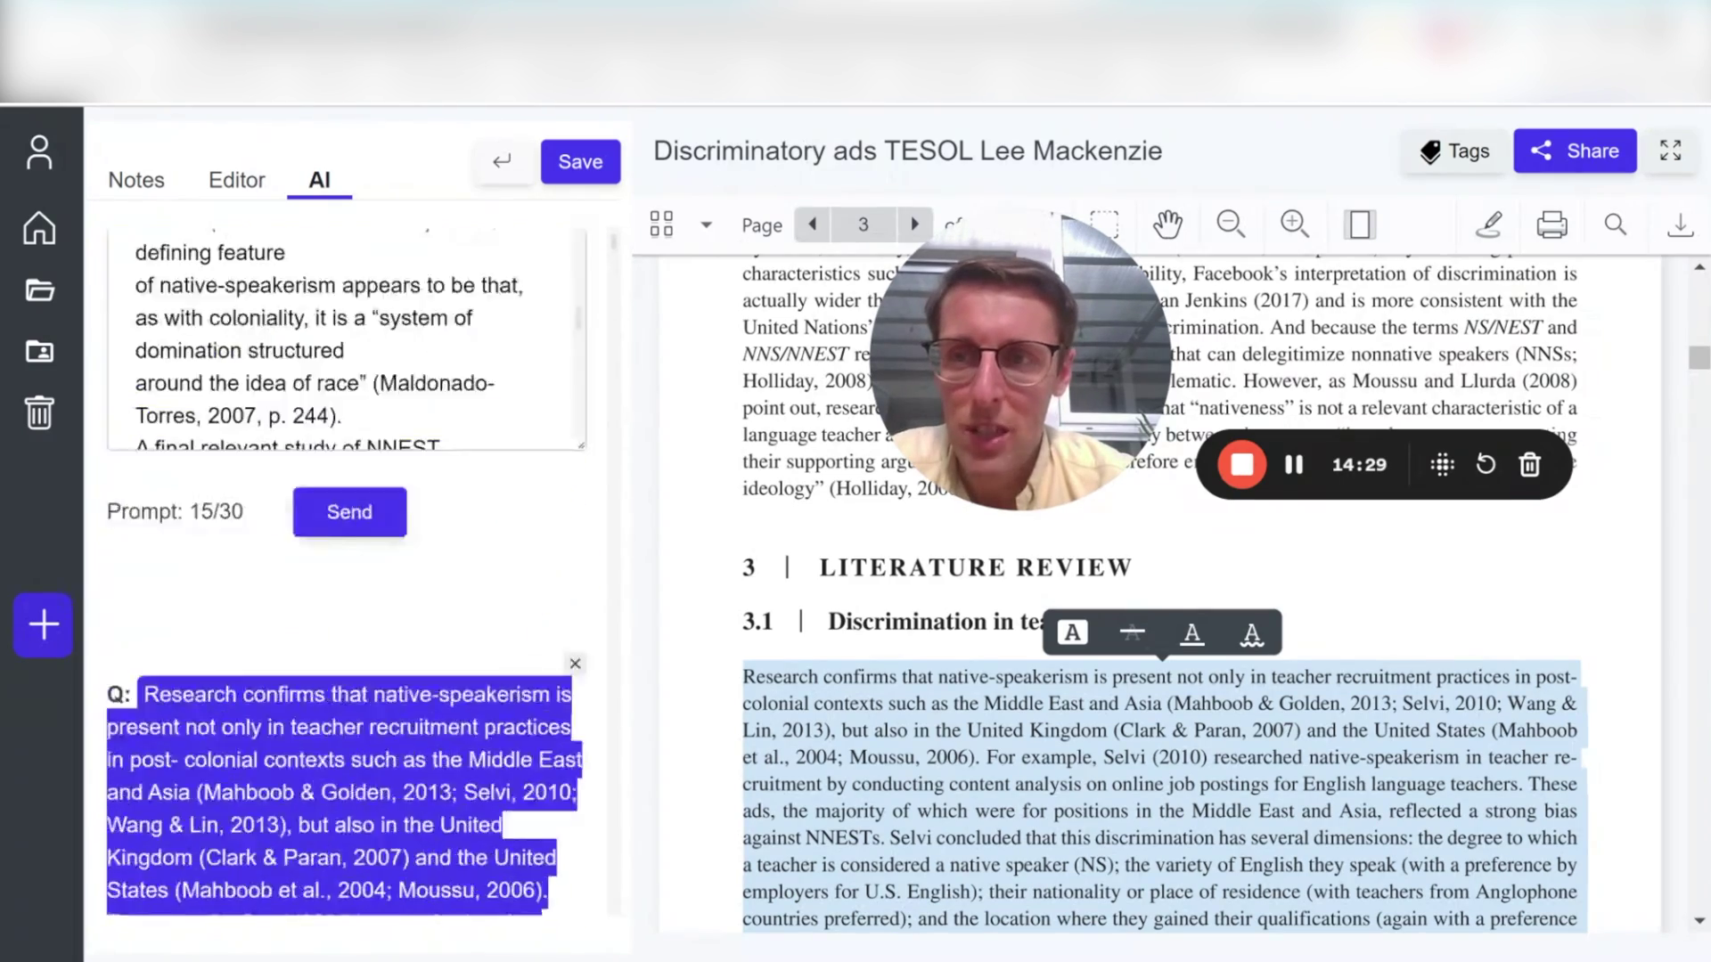